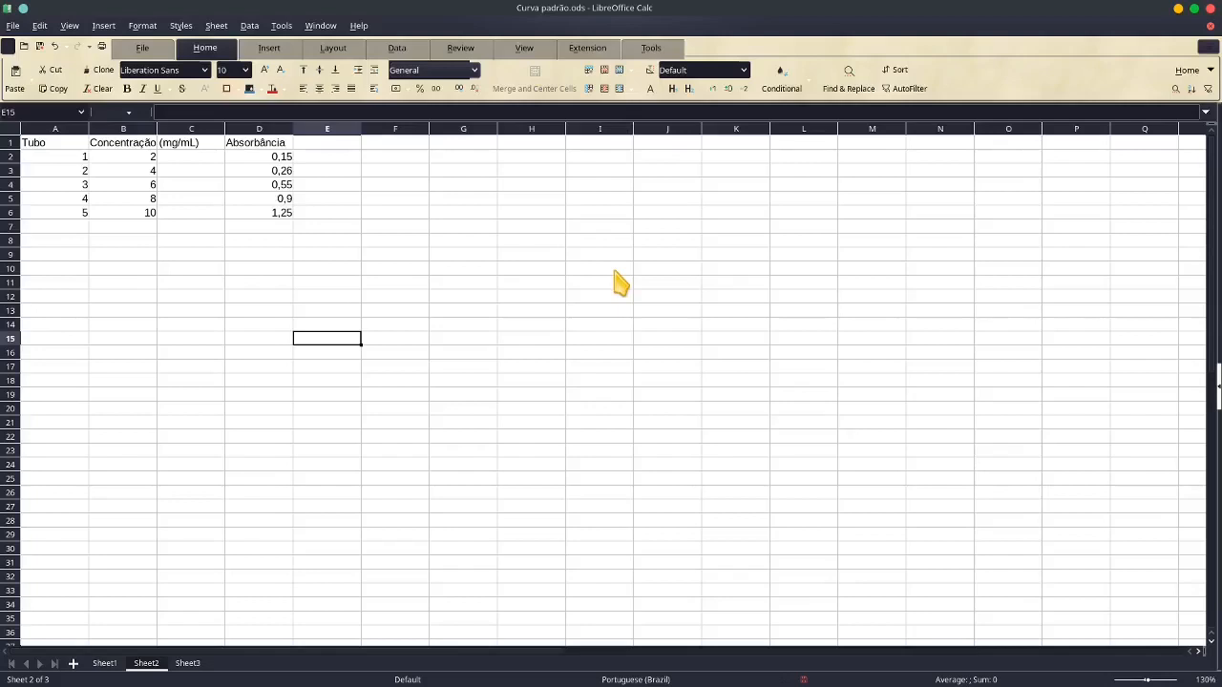
{"action": "left_click_drag", "start_coordinate": [352, 283], "coordinate": [363, 283]}
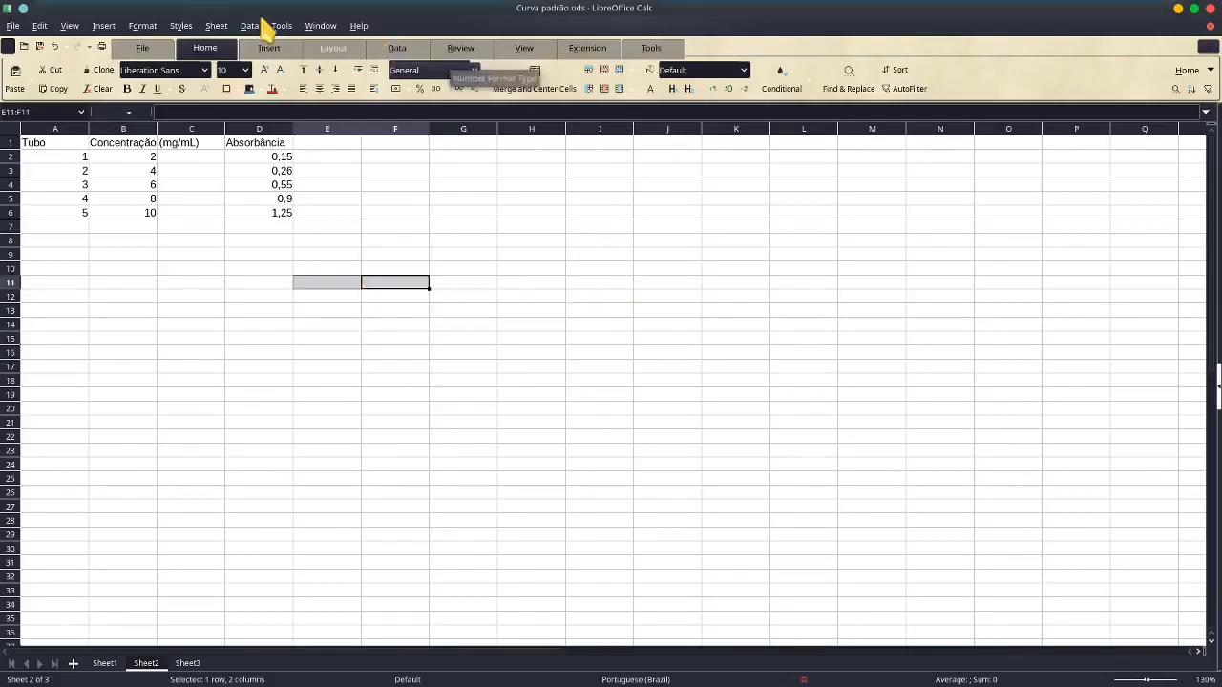
{"action": "left_click", "coordinate": [387, 250]}
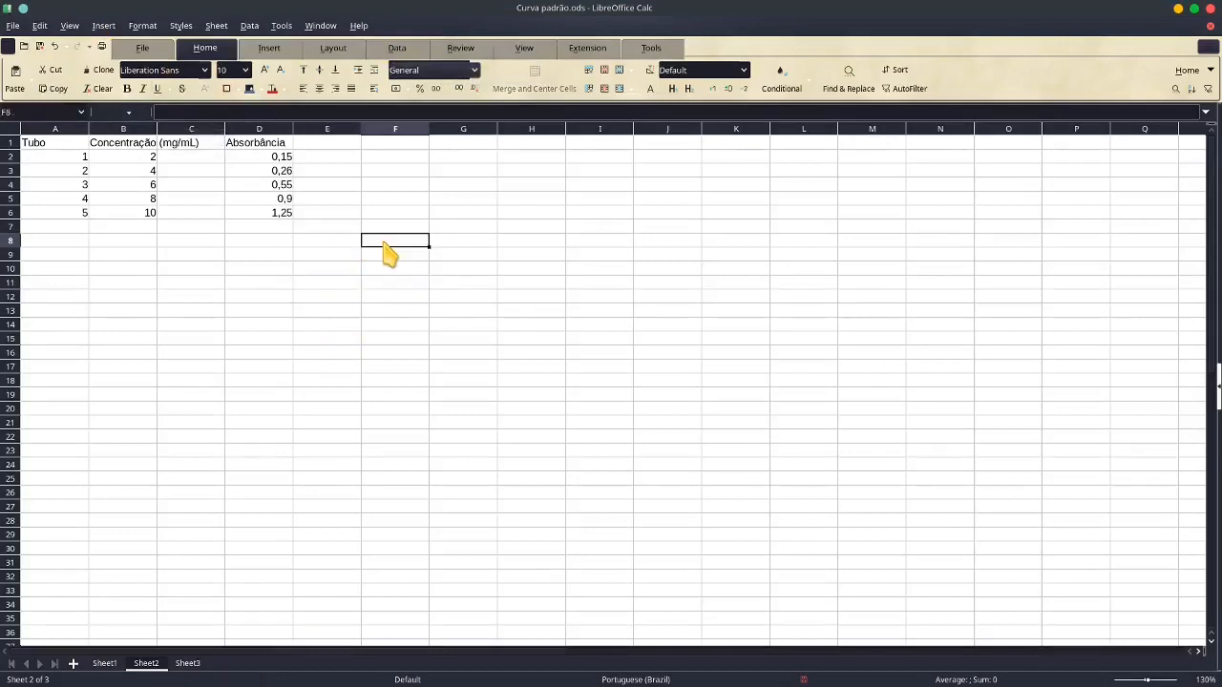
{"action": "left_click", "coordinate": [401, 283]}
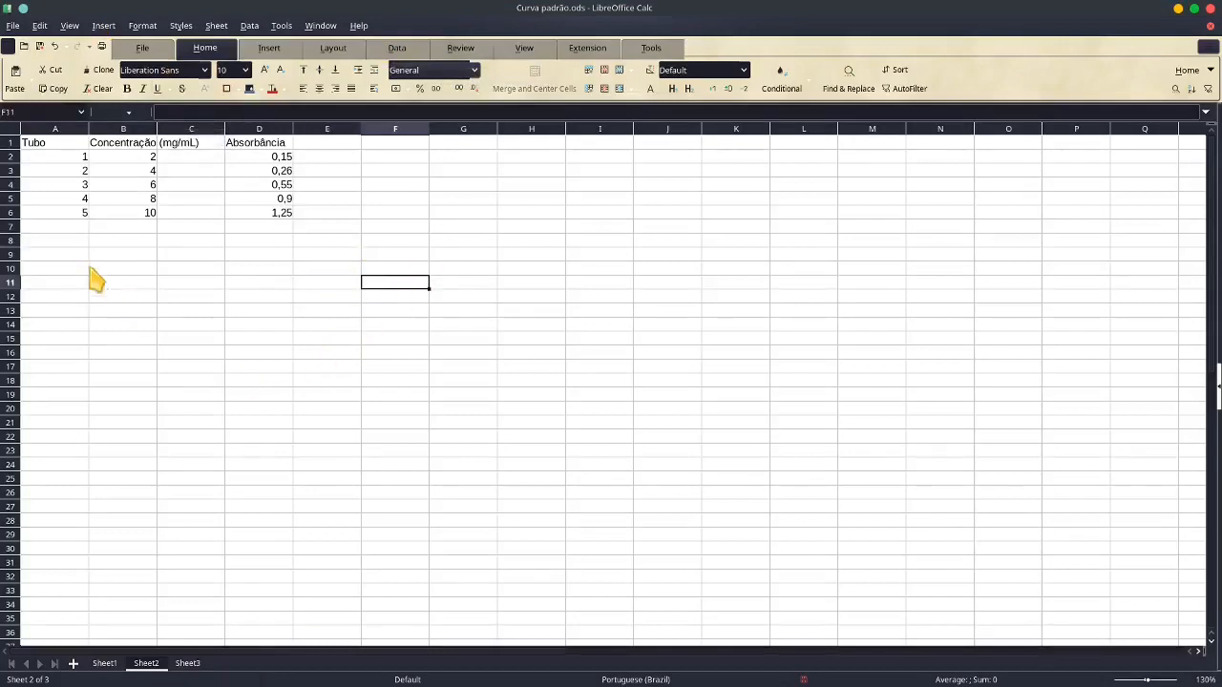
Examine the Tubo, Concentração (mg/mL) and Absorbância values in rows 2 to 6 of the table
{"action": "left_click_drag", "start_coordinate": [38, 143], "coordinate": [48, 212]}
{"action": "left_click", "coordinate": [132, 313]}
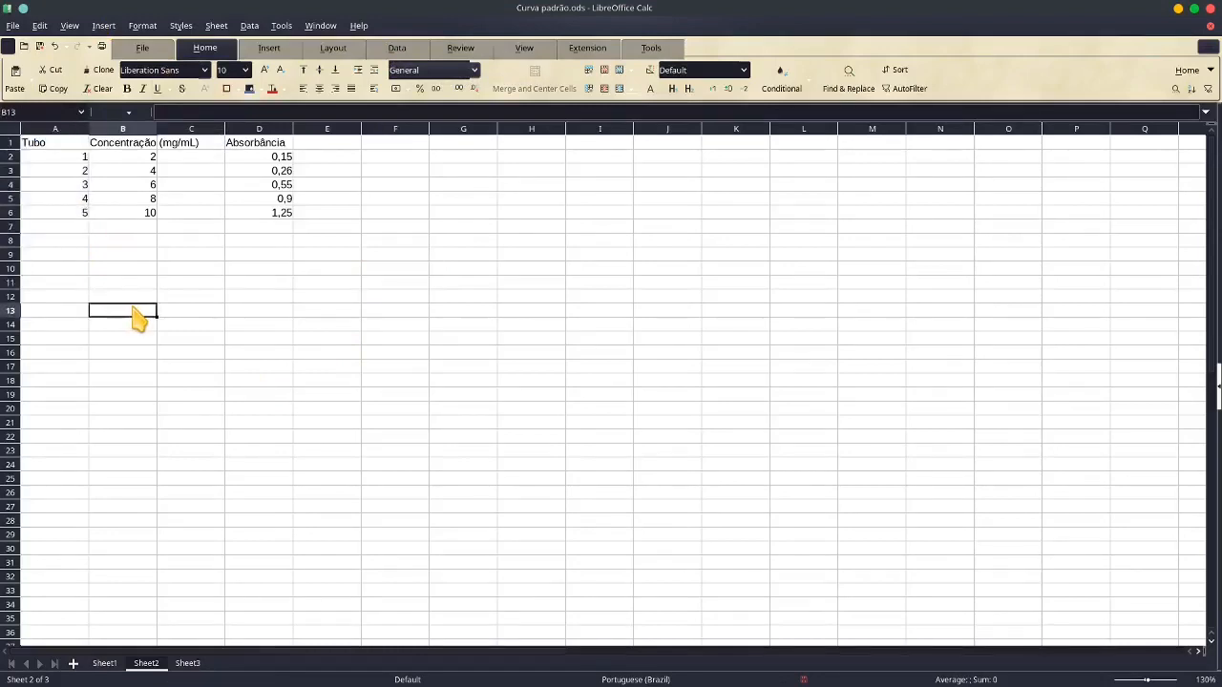
{"action": "left_click_drag", "start_coordinate": [115, 158], "coordinate": [136, 220]}
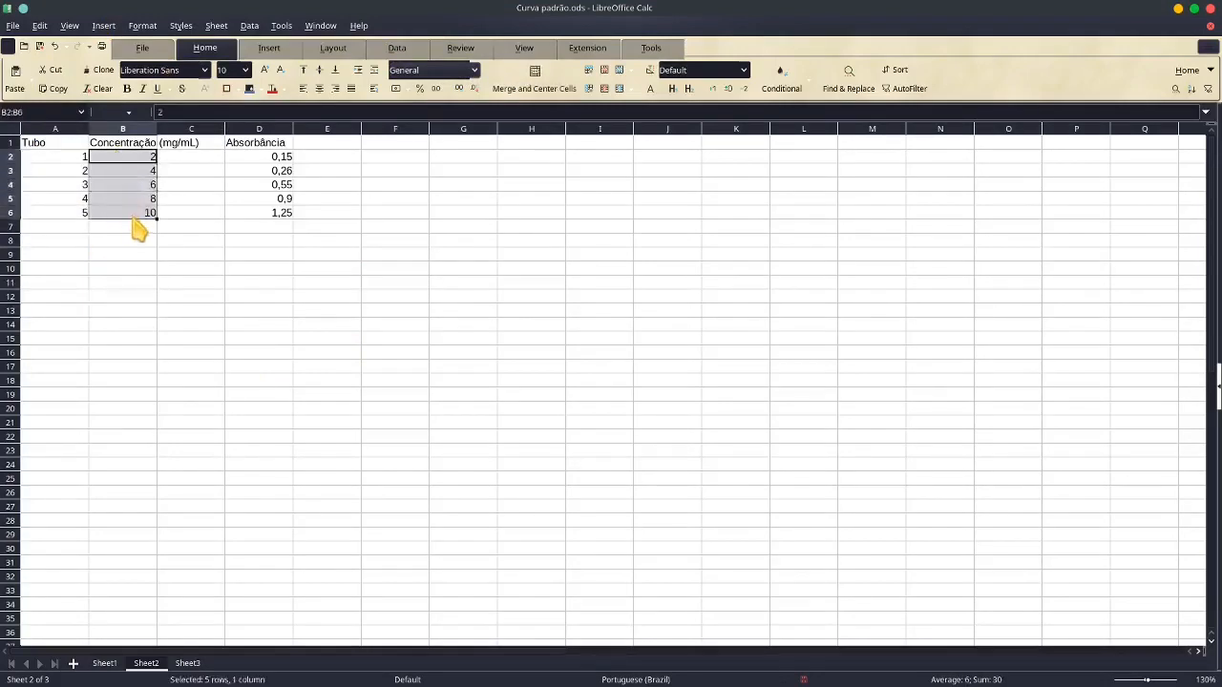
{"action": "left_click_drag", "start_coordinate": [279, 157], "coordinate": [283, 227]}
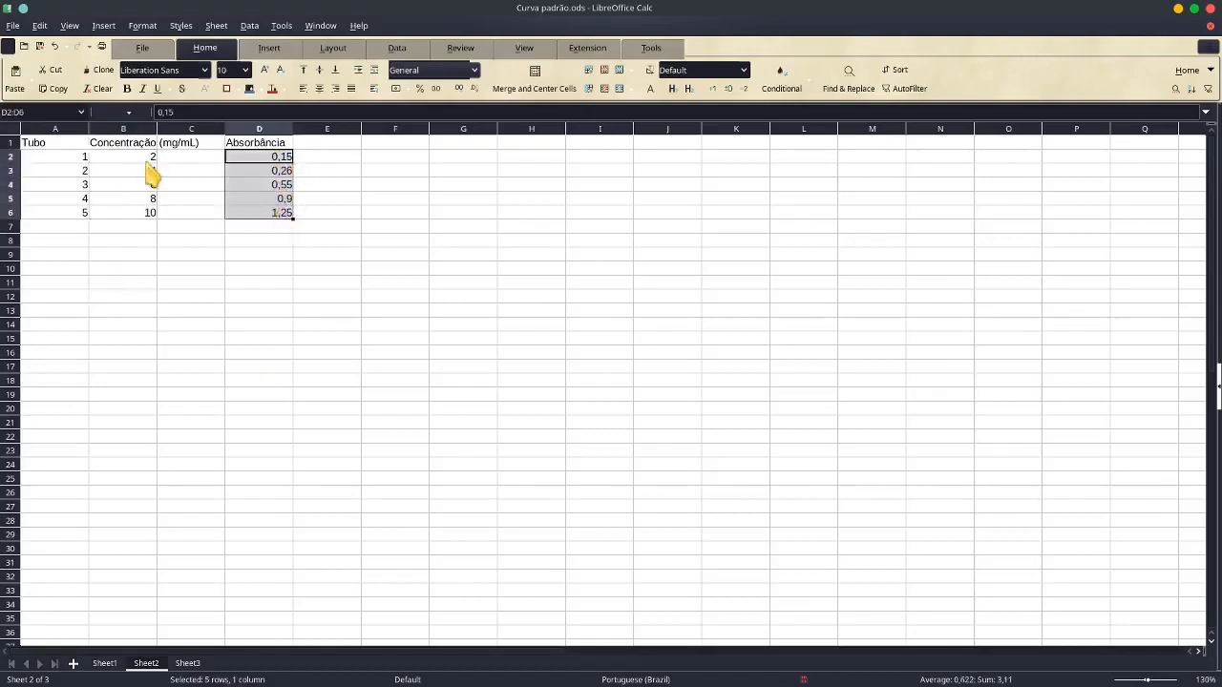
{"action": "left_click_drag", "start_coordinate": [136, 158], "coordinate": [147, 218]}
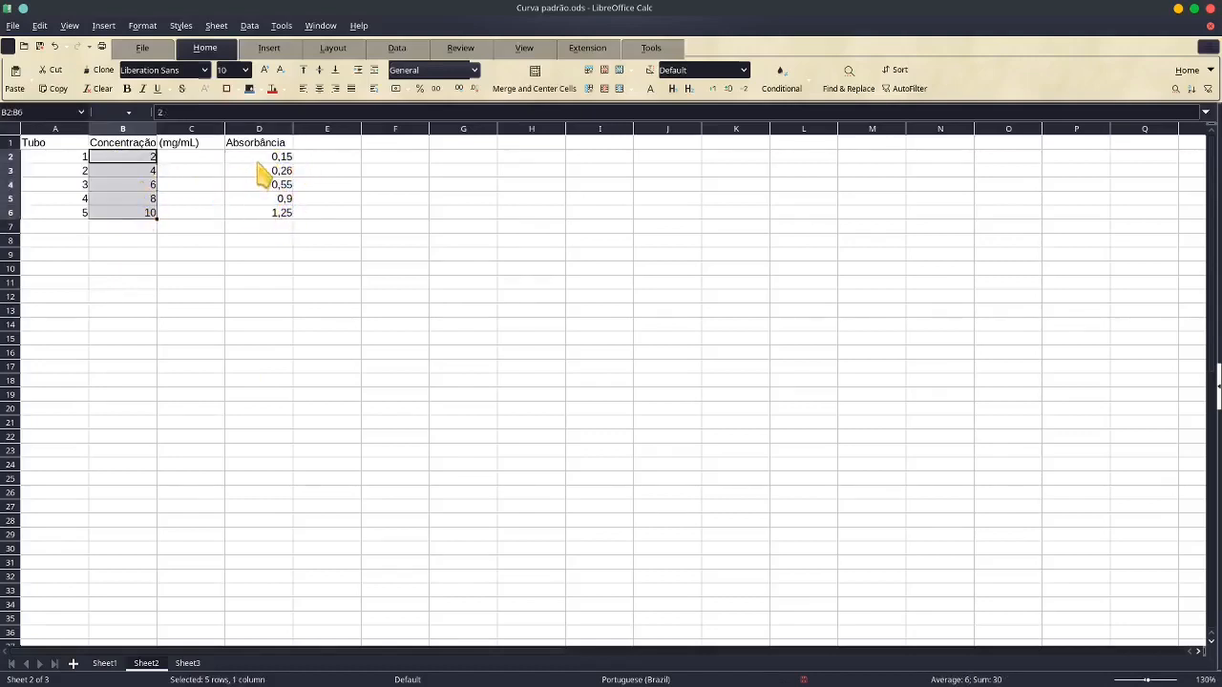
{"action": "left_click_drag", "start_coordinate": [260, 158], "coordinate": [260, 217]}
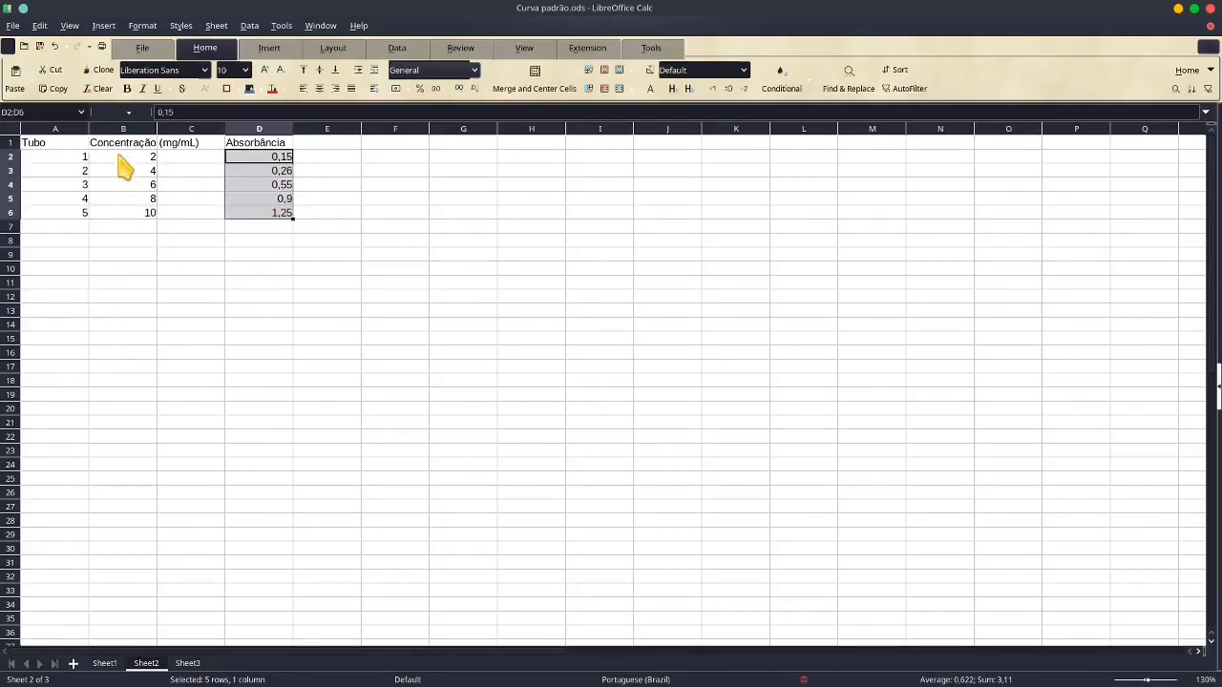
{"action": "left_click_drag", "start_coordinate": [122, 162], "coordinate": [144, 218]}
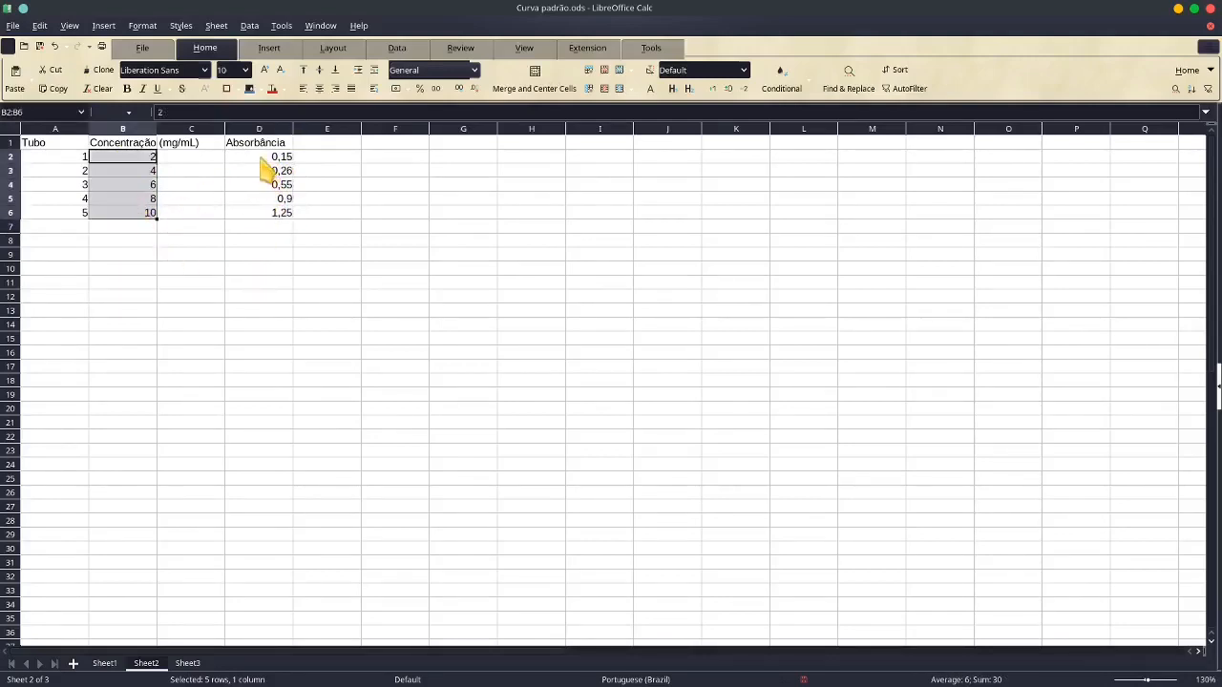
{"action": "left_click_drag", "start_coordinate": [273, 160], "coordinate": [269, 223]}
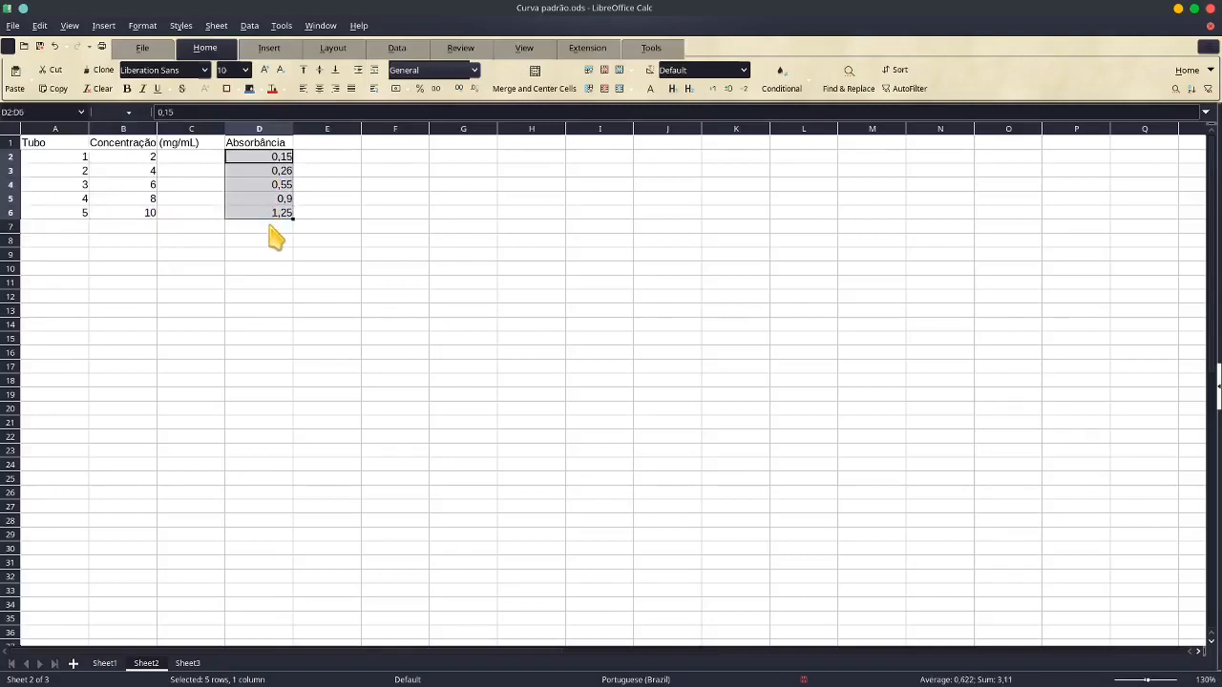
{"action": "left_click_drag", "start_coordinate": [127, 159], "coordinate": [136, 213]}
{"action": "left_click_drag", "start_coordinate": [254, 160], "coordinate": [258, 218]}
{"action": "left_click", "coordinate": [250, 254]}
{"action": "left_click_drag", "start_coordinate": [236, 157], "coordinate": [250, 216]}
{"action": "left_click_drag", "start_coordinate": [122, 159], "coordinate": [124, 216]}
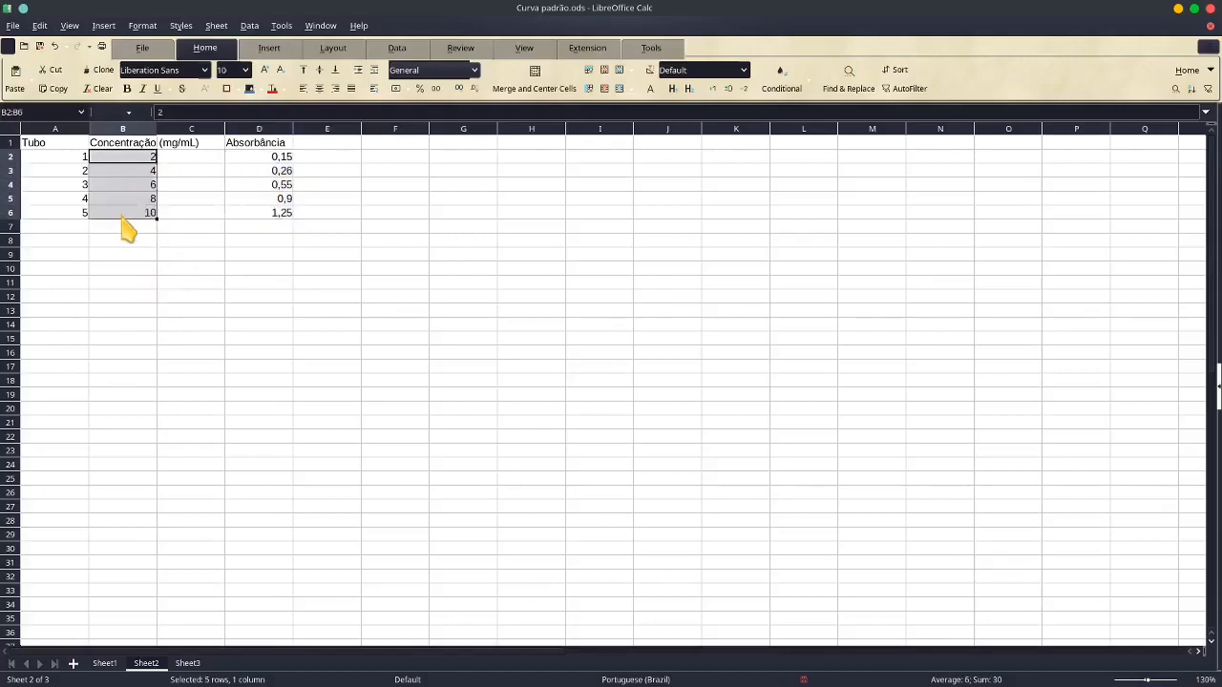
{"action": "left_click_drag", "start_coordinate": [274, 152], "coordinate": [267, 214]}
{"action": "left_click", "coordinate": [313, 285]}
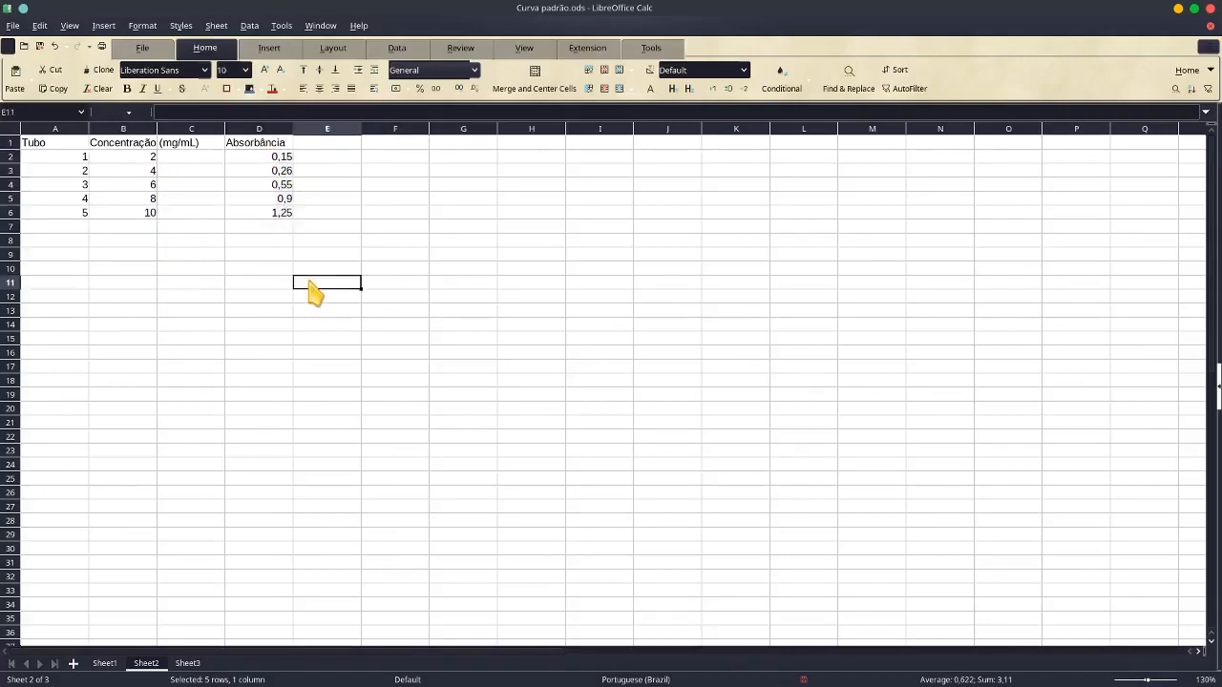
{"action": "left_click_drag", "start_coordinate": [133, 156], "coordinate": [153, 217]}
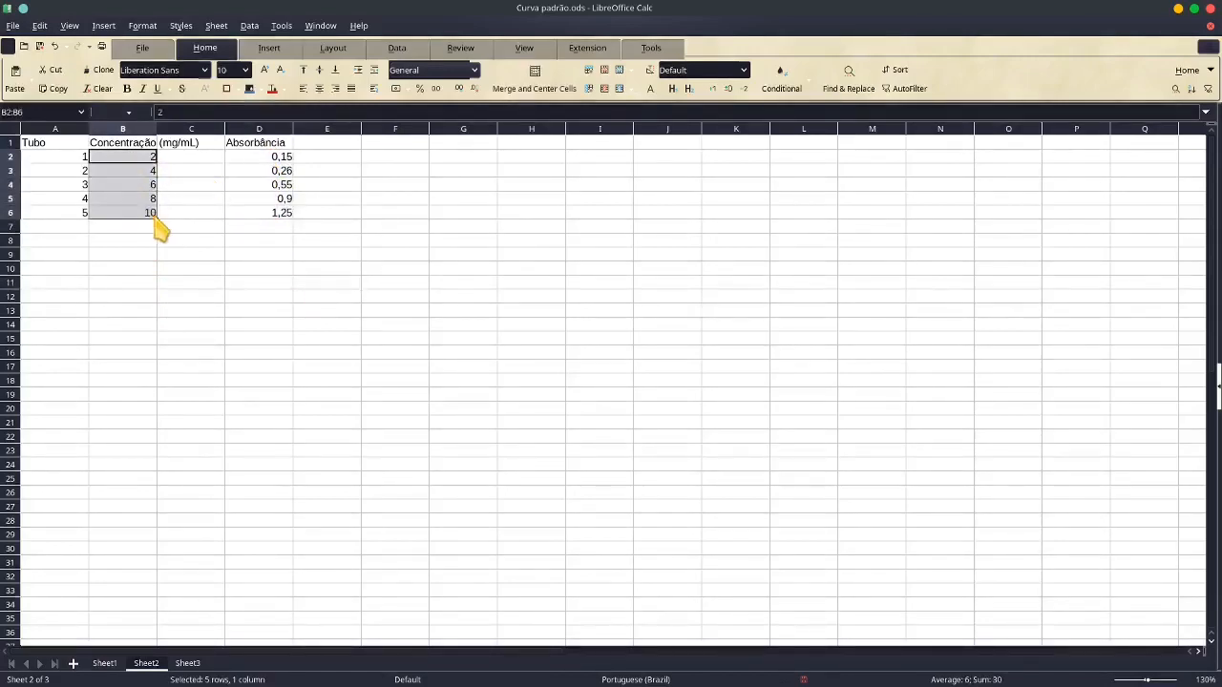
{"action": "left_click_drag", "start_coordinate": [269, 160], "coordinate": [258, 225]}
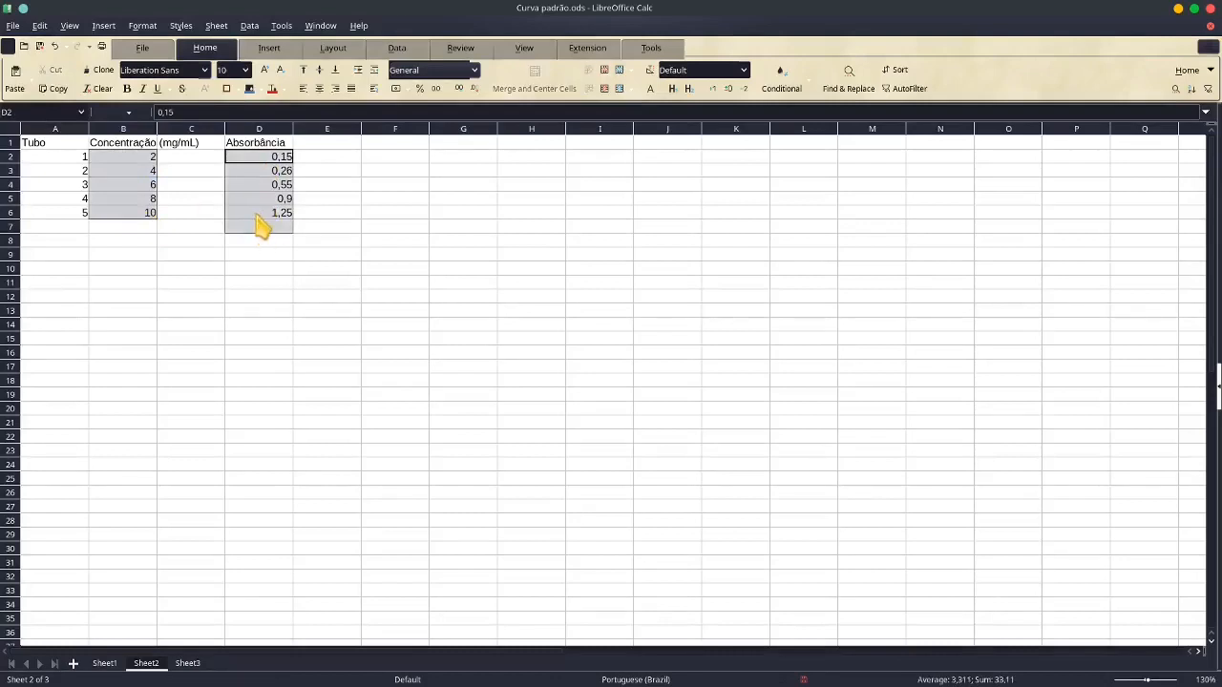
{"action": "left_click", "coordinate": [123, 169]}
Insert an XY (Scatter) chart with Points Only from the concentration values in B2:B6 and the absorbance values in D2:D6
{"action": "left_click_drag", "start_coordinate": [128, 156], "coordinate": [136, 225]}
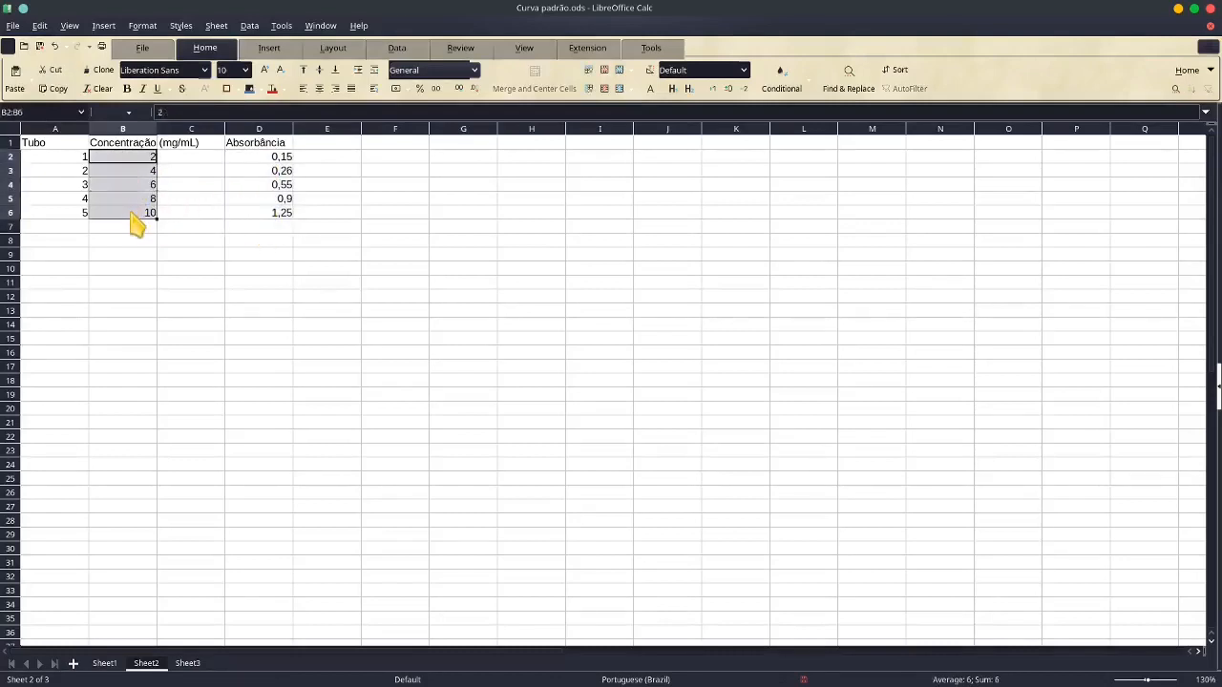
{"action": "left_click_drag", "start_coordinate": [281, 155], "coordinate": [267, 217]}
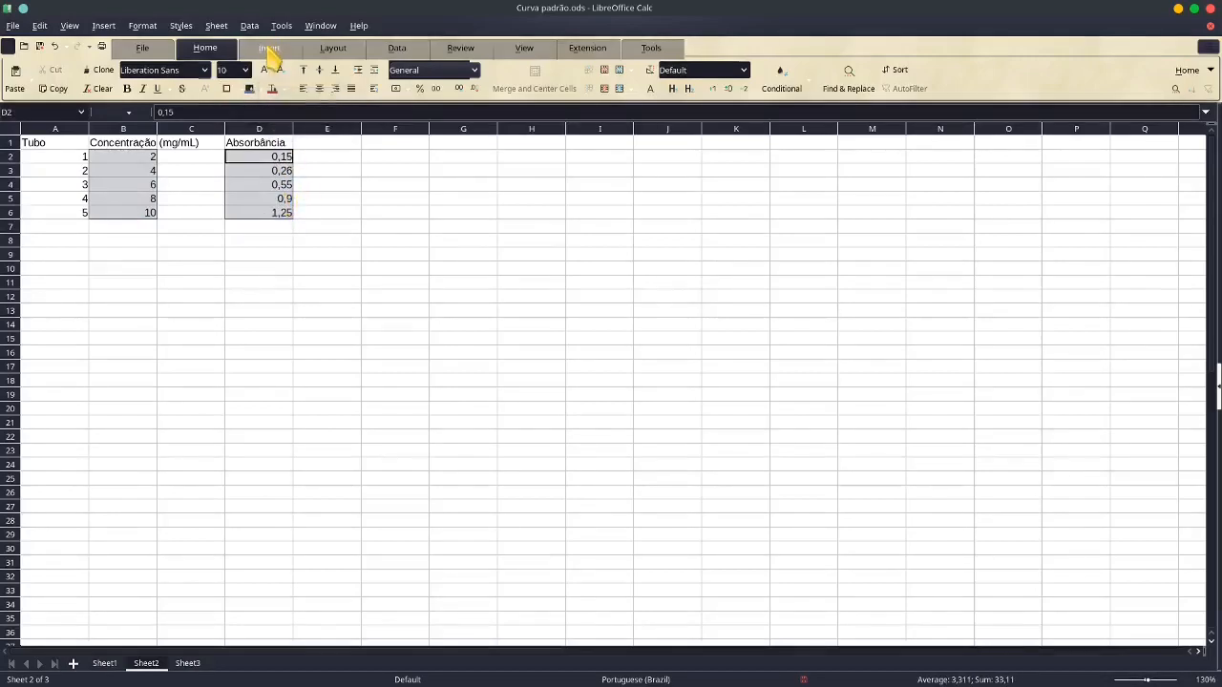
{"action": "left_click", "coordinate": [102, 26]}
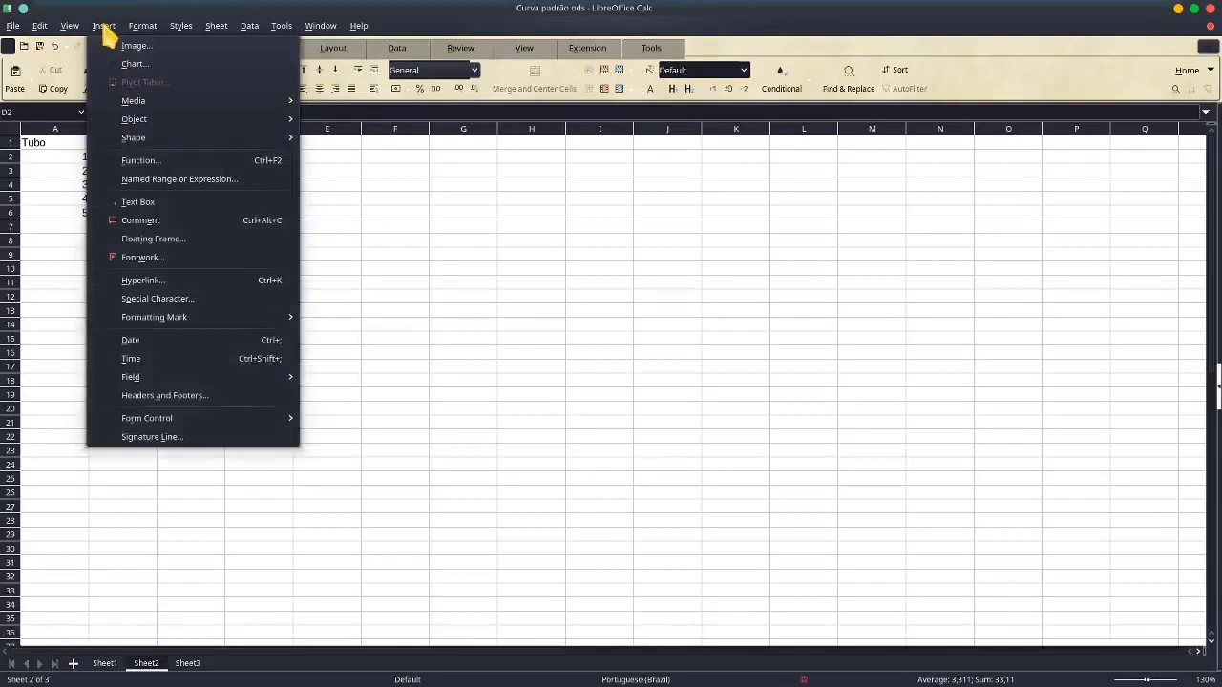
{"action": "left_click", "coordinate": [131, 74]}
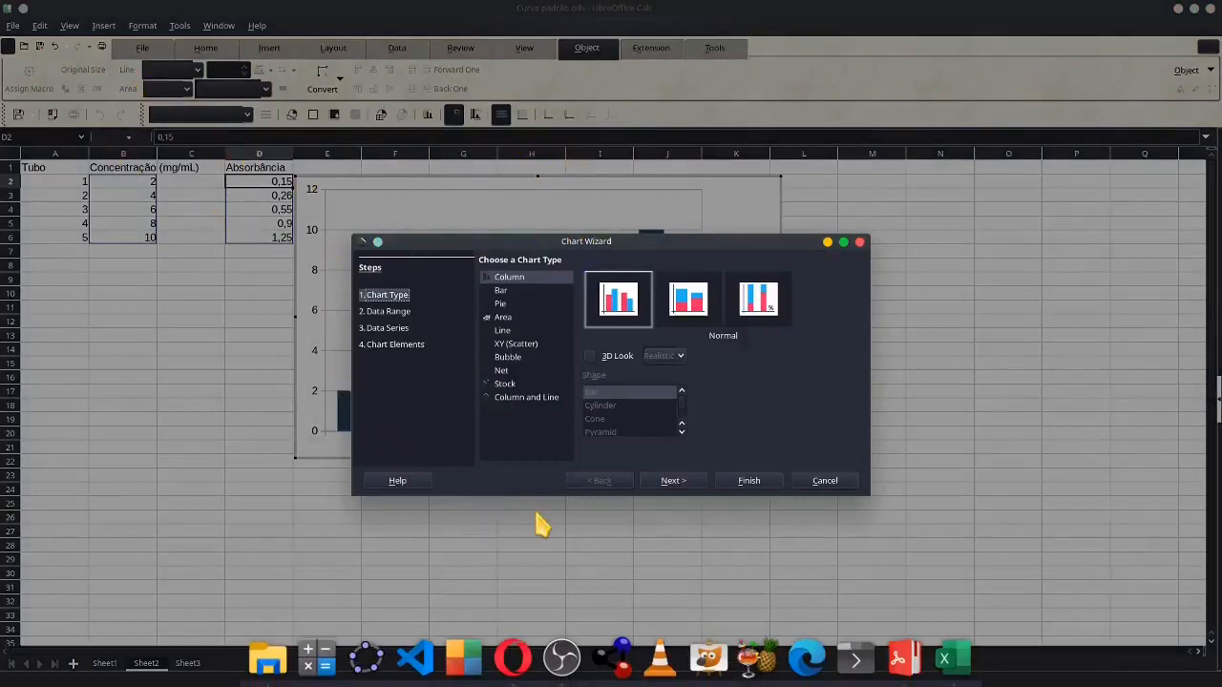
{"action": "left_click", "coordinate": [505, 349]}
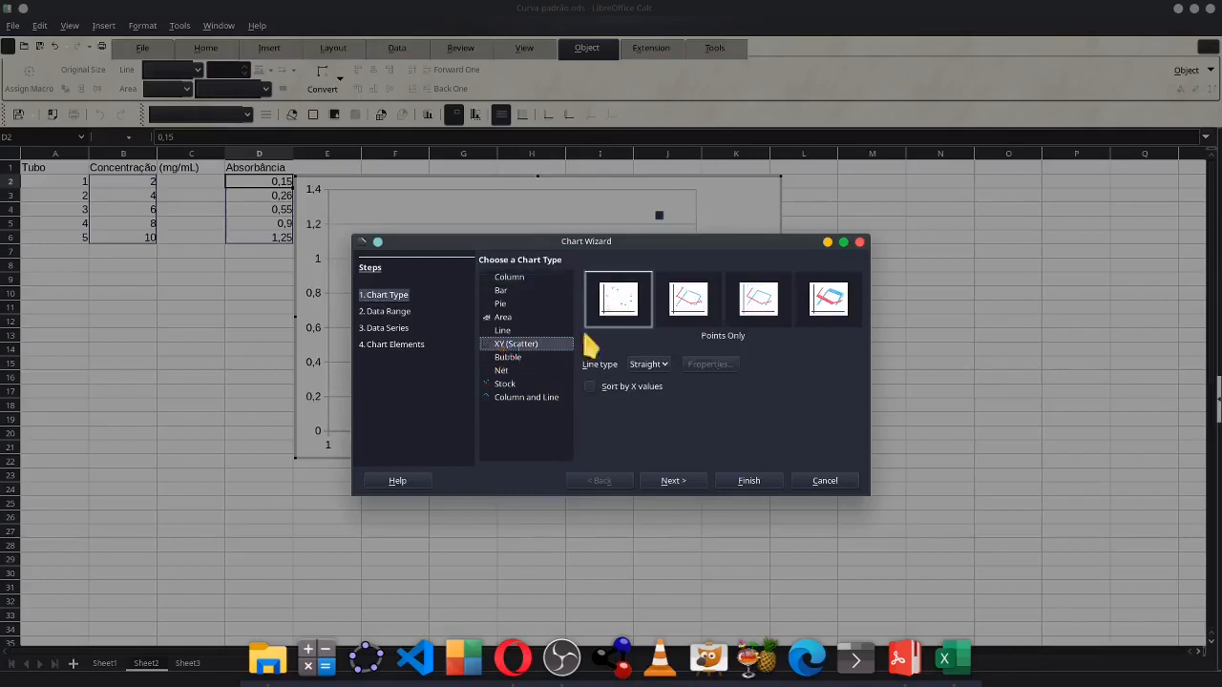
{"action": "left_click", "coordinate": [620, 304]}
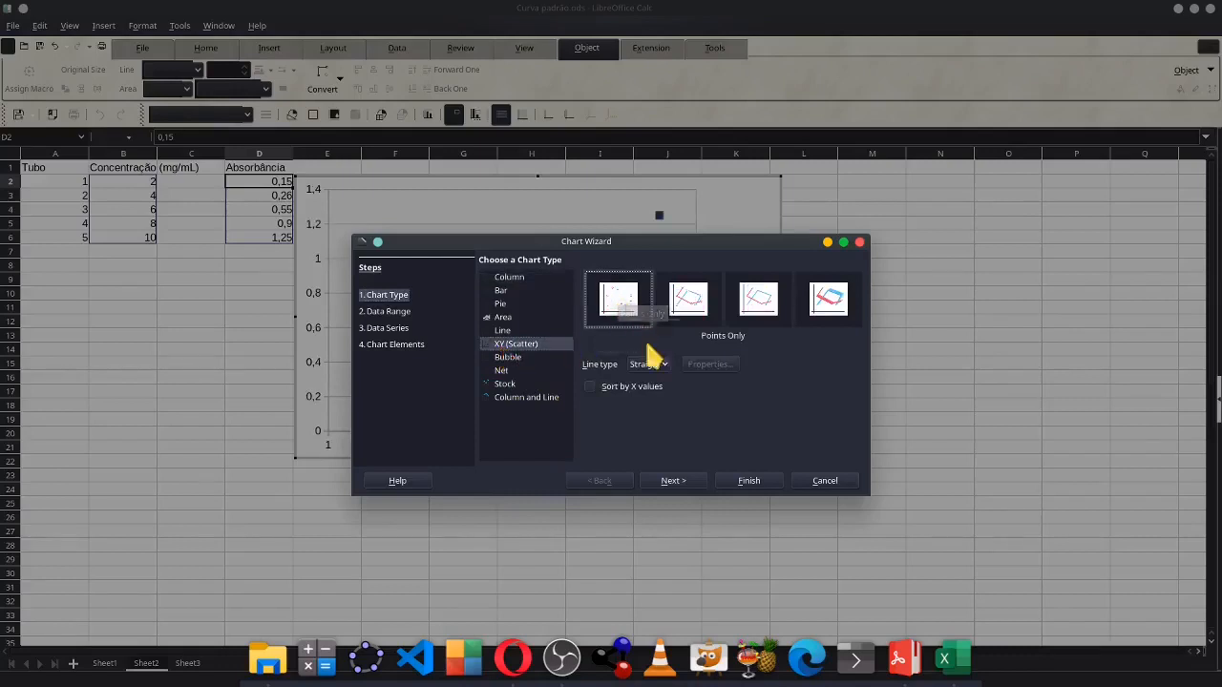
{"action": "left_click", "coordinate": [747, 482]}
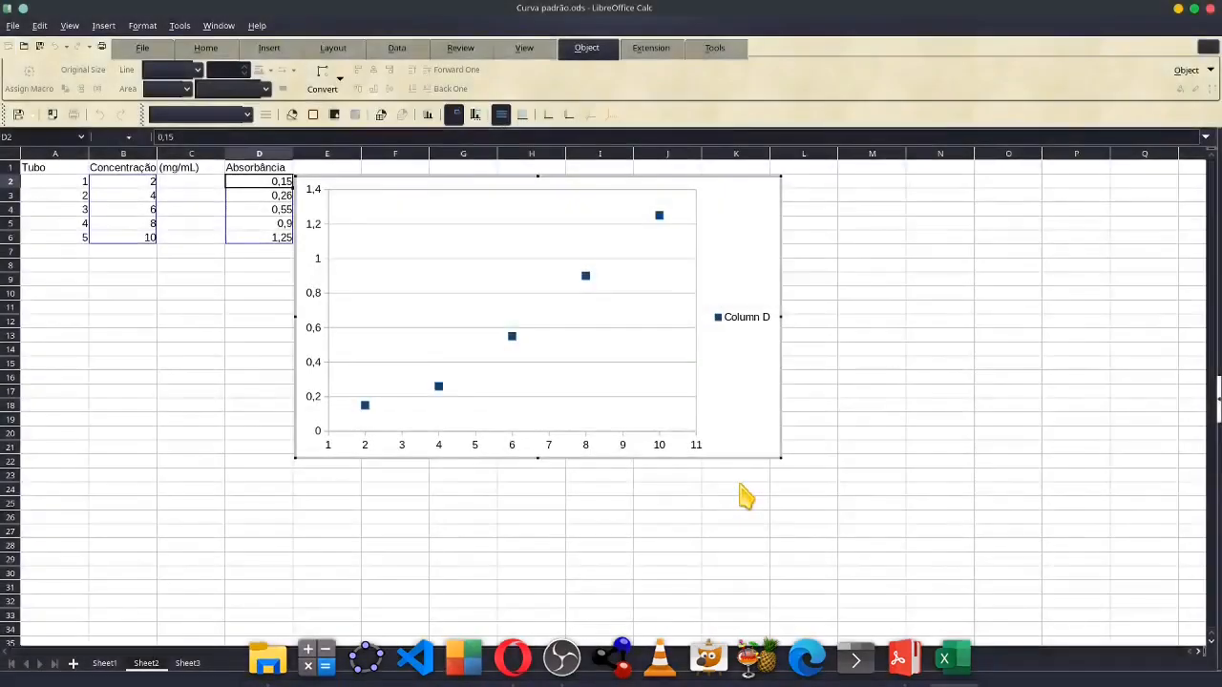
Move the whole scatter chart slightly right and down, clear of the Absorbância column
{"action": "mouse_move", "coordinate": [412, 188]}
{"action": "left_mouse_down"}
{"action": "mouse_move", "coordinate": [487, 191]}
{"action": "mouse_move", "coordinate": [430, 196]}
{"action": "left_mouse_up"}
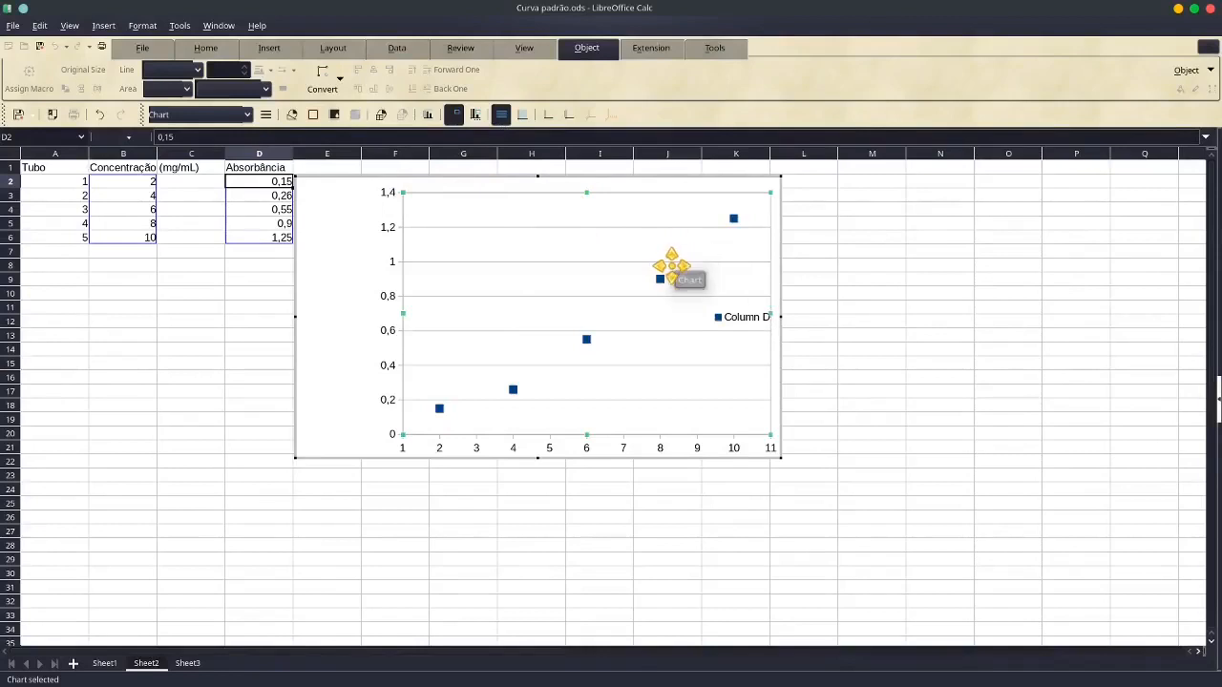
{"action": "key", "text": "ctrl+z"}
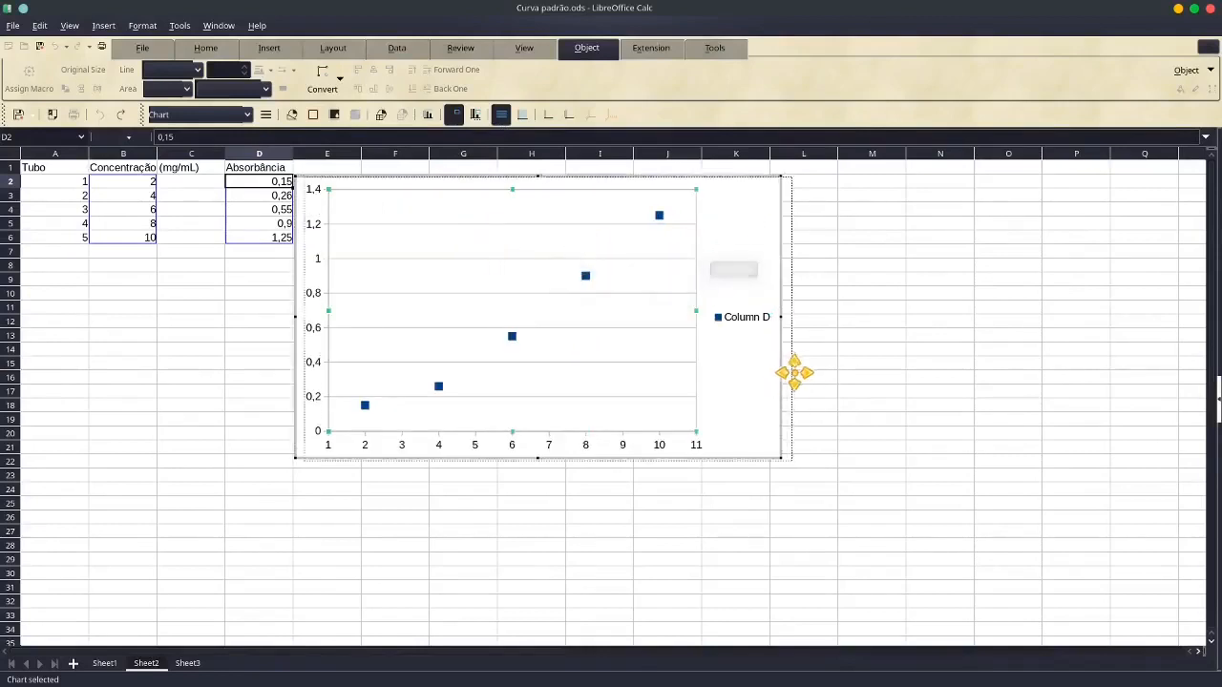
{"action": "left_click_drag", "start_coordinate": [792, 371], "coordinate": [835, 382]}
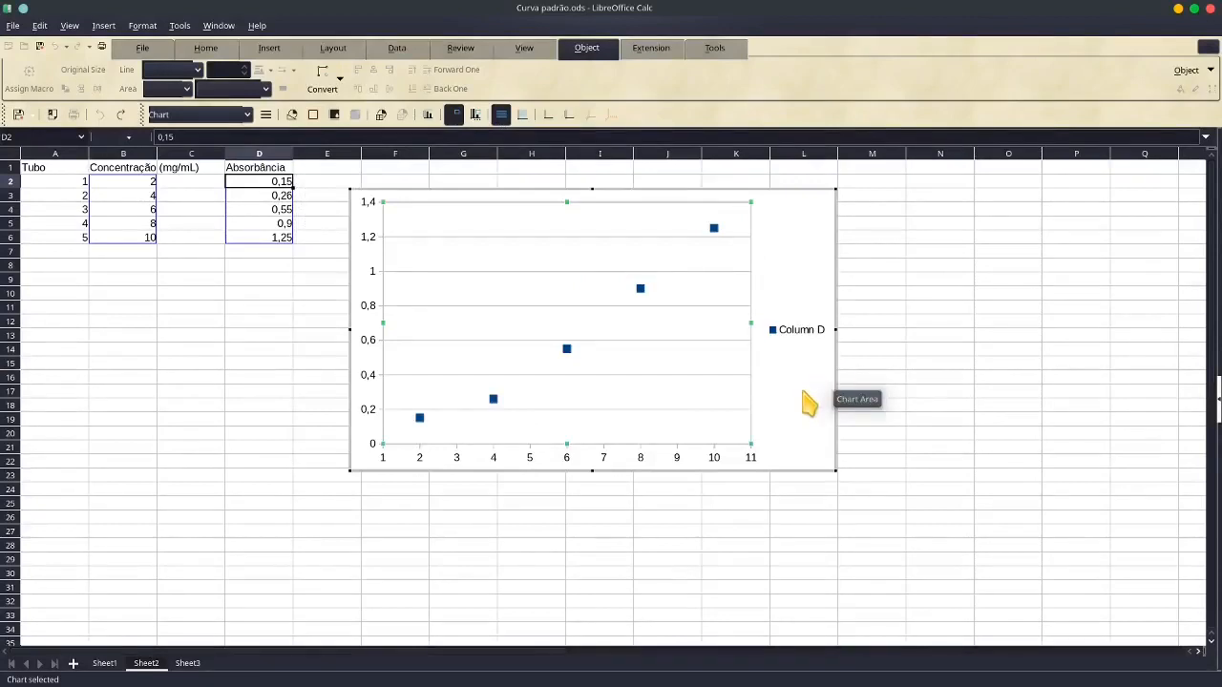
Add a linear trend line with its equation and R² to the data series, and move the equation label up within the plot
{"action": "left_click", "coordinate": [568, 350]}
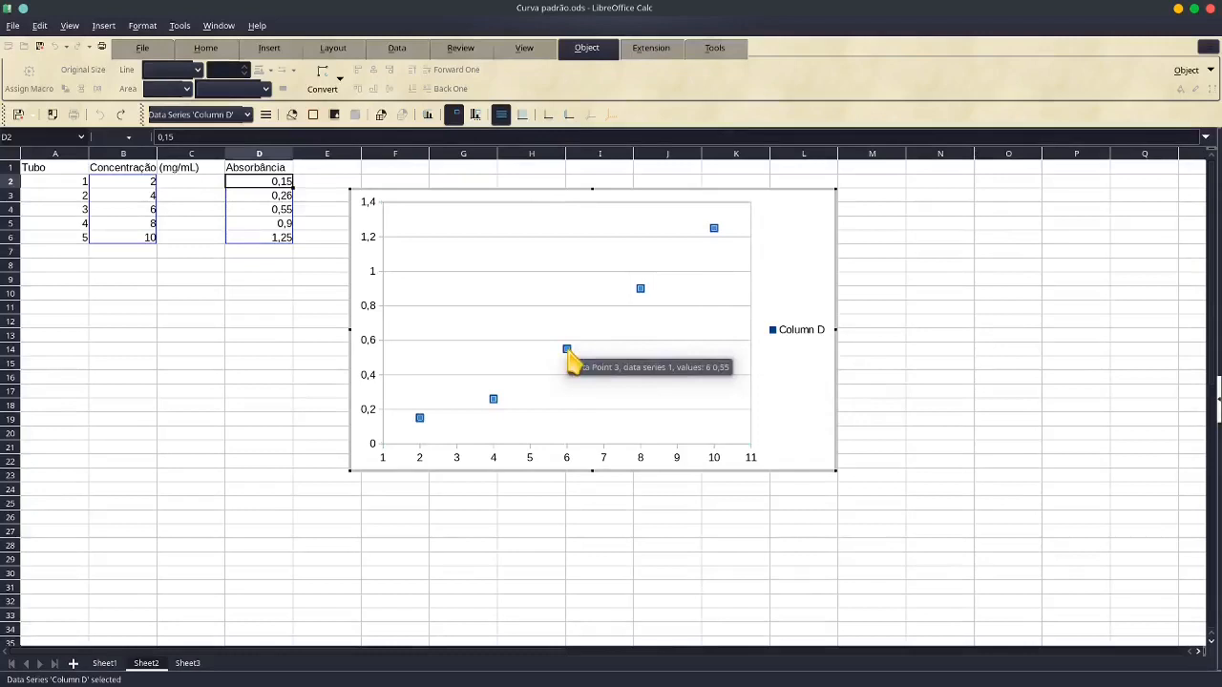
{"action": "right_click", "coordinate": [568, 353]}
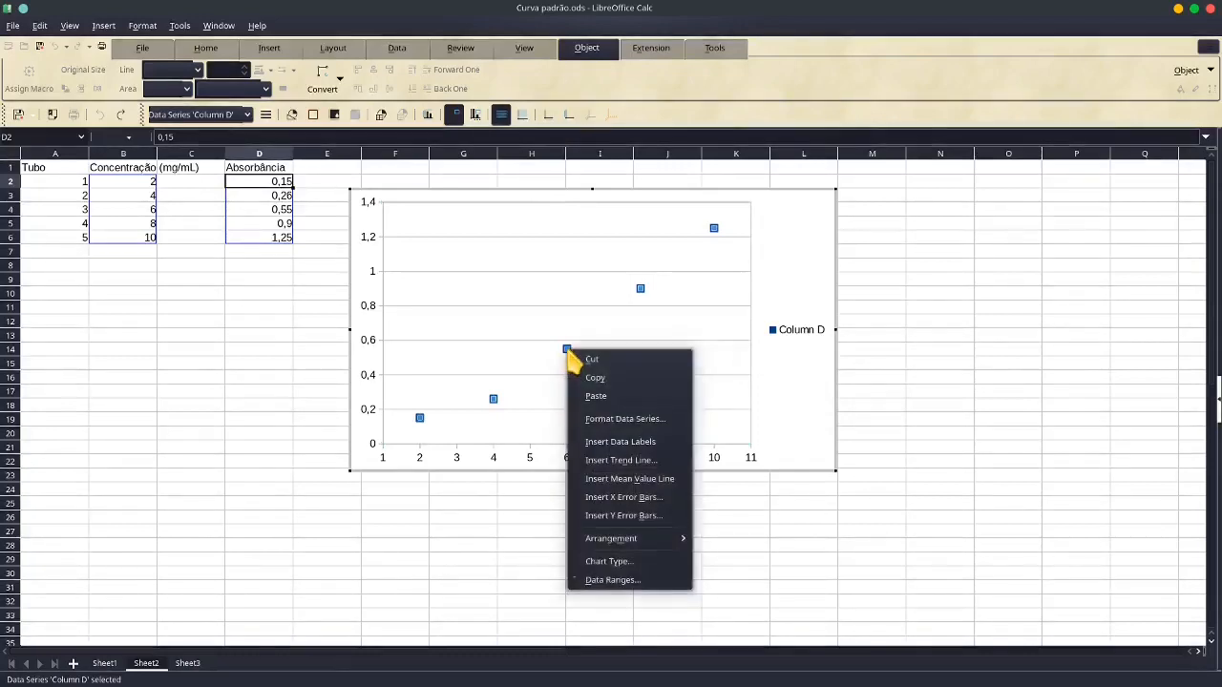
{"action": "left_click", "coordinate": [611, 460]}
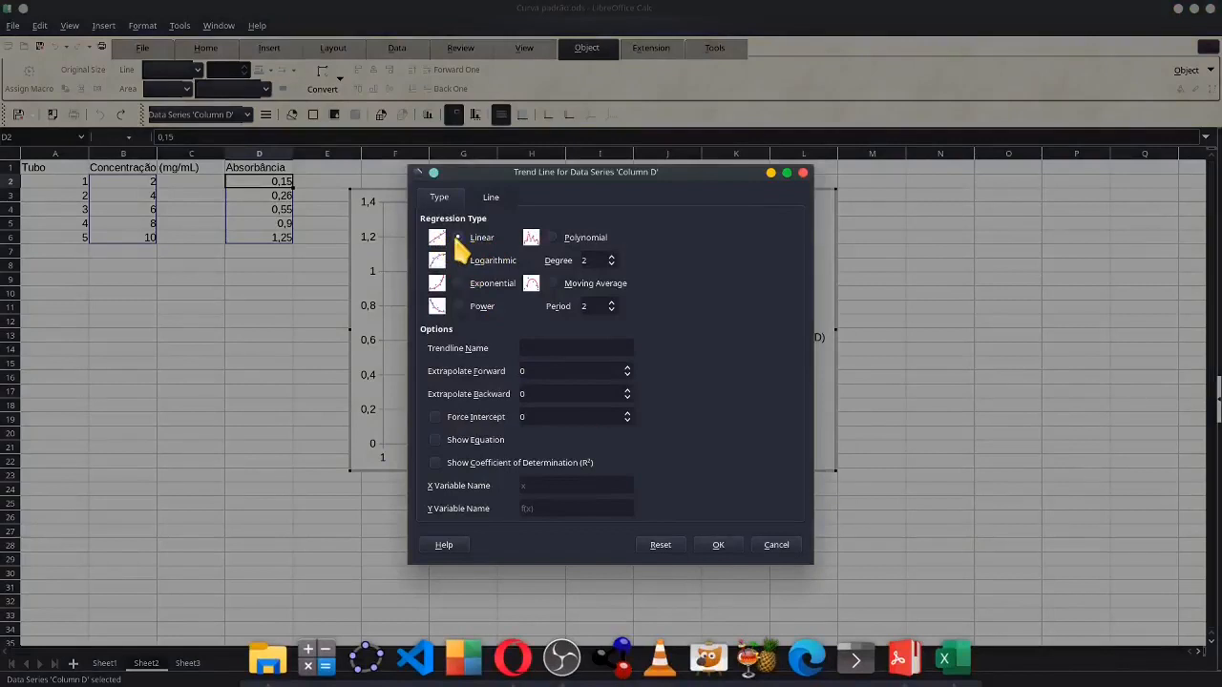
{"action": "left_click", "coordinate": [436, 440]}
{"action": "left_click", "coordinate": [720, 547]}
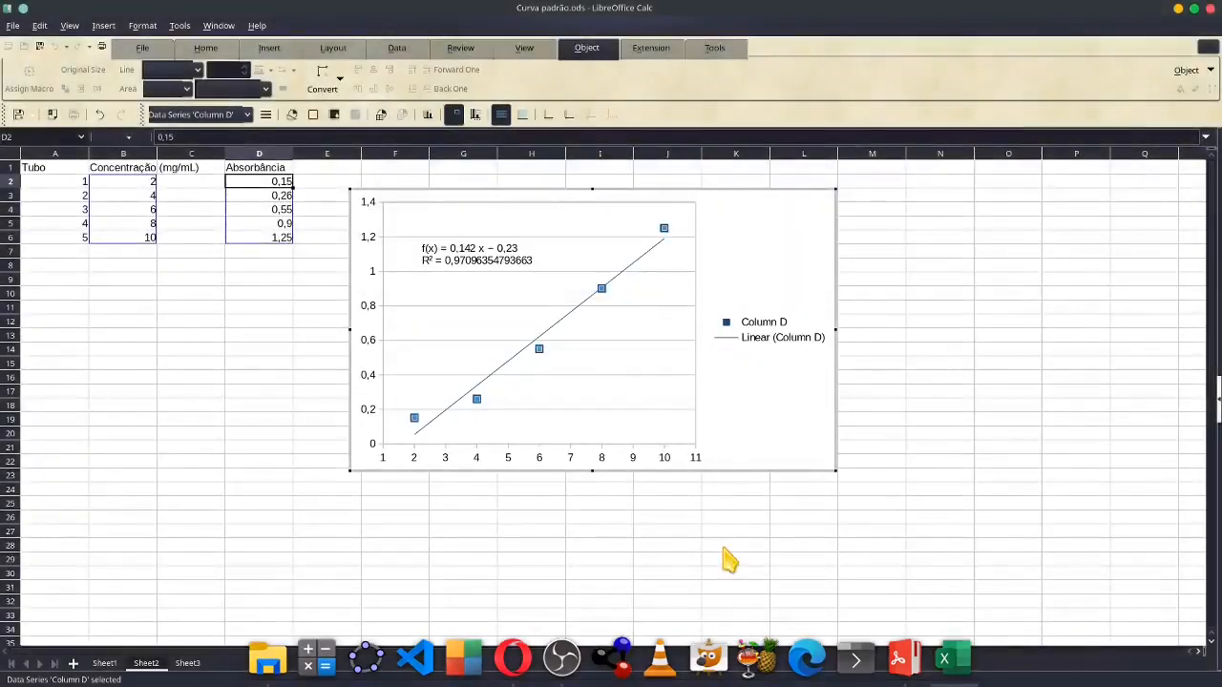
{"action": "left_click_drag", "start_coordinate": [459, 257], "coordinate": [454, 226]}
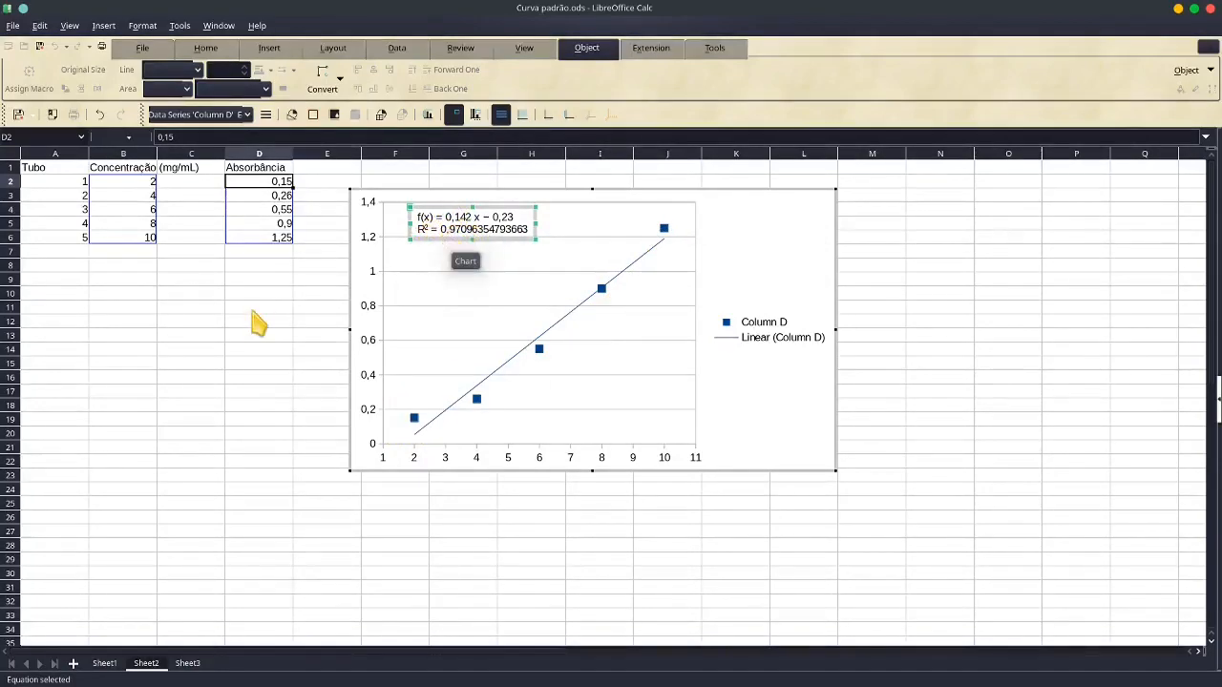
Examine the slides about the coefficient of determination r² further down Sheet2
{"action": "scroll", "coordinate": [254, 324], "scroll_direction": "down", "scroll_amount": 19}
{"action": "scroll", "coordinate": [254, 330], "scroll_direction": "up", "scroll_amount": 2}
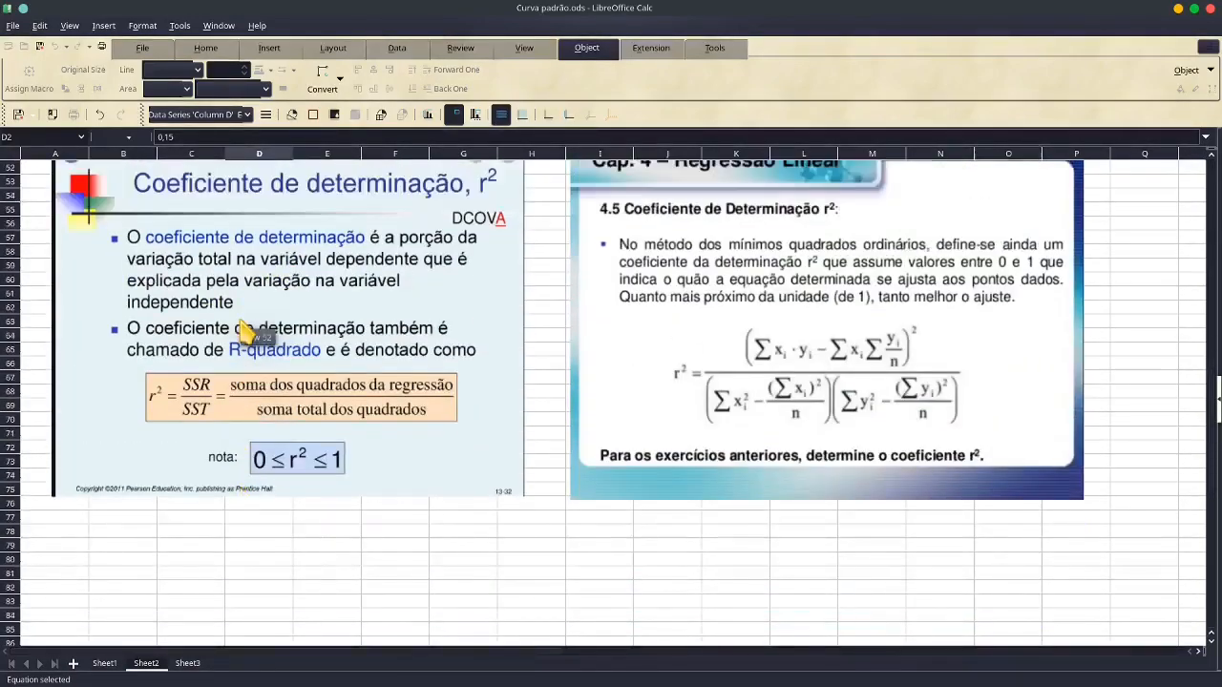
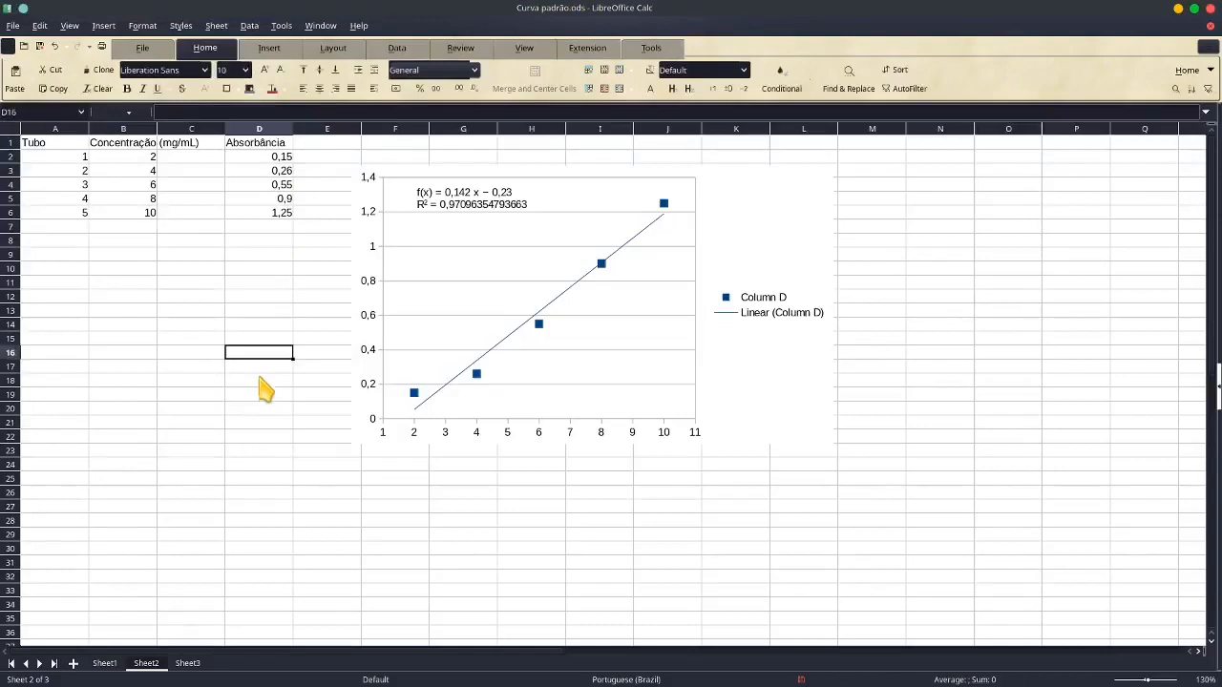
On Sheet3, insert an XY (Scatter) chart with Points Only from A1:B6 and move it right, clear of the data columns
{"action": "left_click", "coordinate": [187, 663]}
{"action": "left_click", "coordinate": [393, 171]}
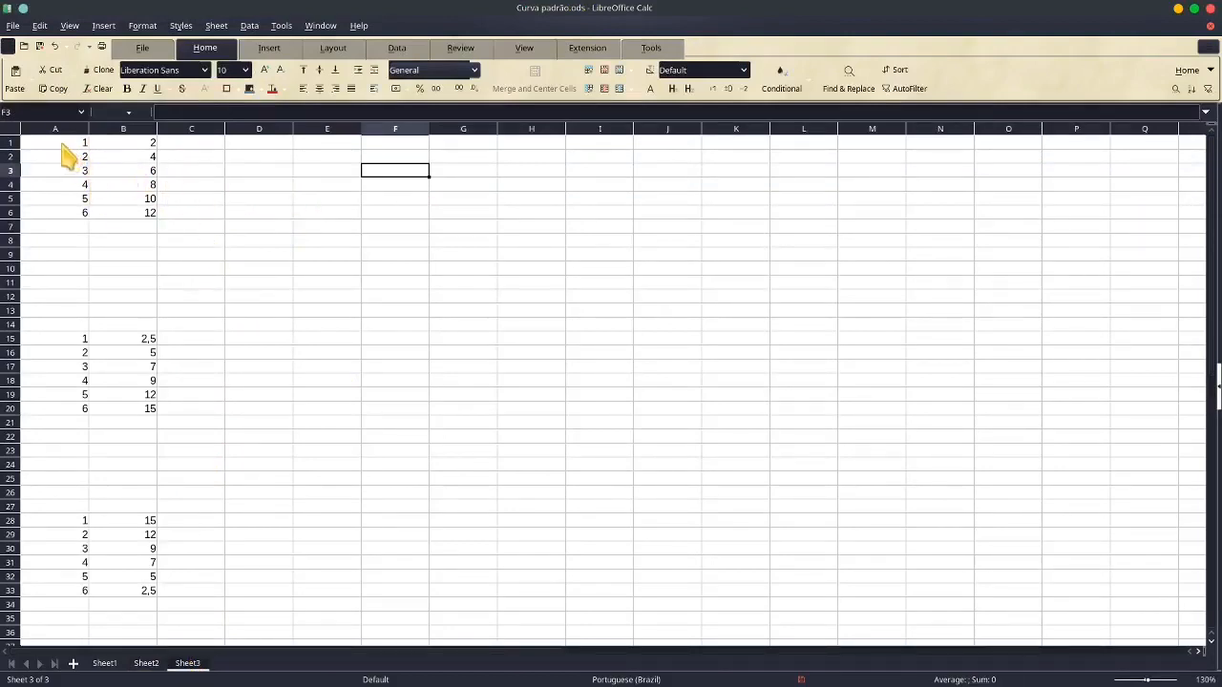
{"action": "left_click_drag", "start_coordinate": [63, 143], "coordinate": [78, 214]}
{"action": "left_click_drag", "start_coordinate": [142, 145], "coordinate": [155, 219]}
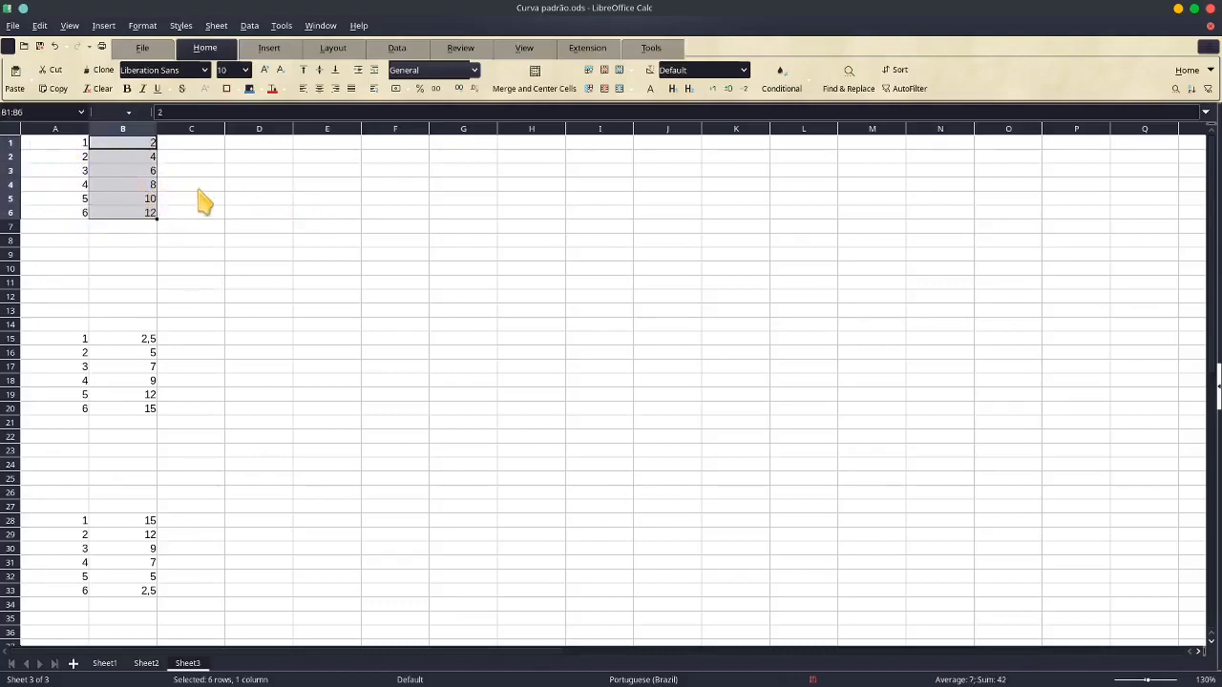
{"action": "left_click_drag", "start_coordinate": [51, 147], "coordinate": [130, 232]}
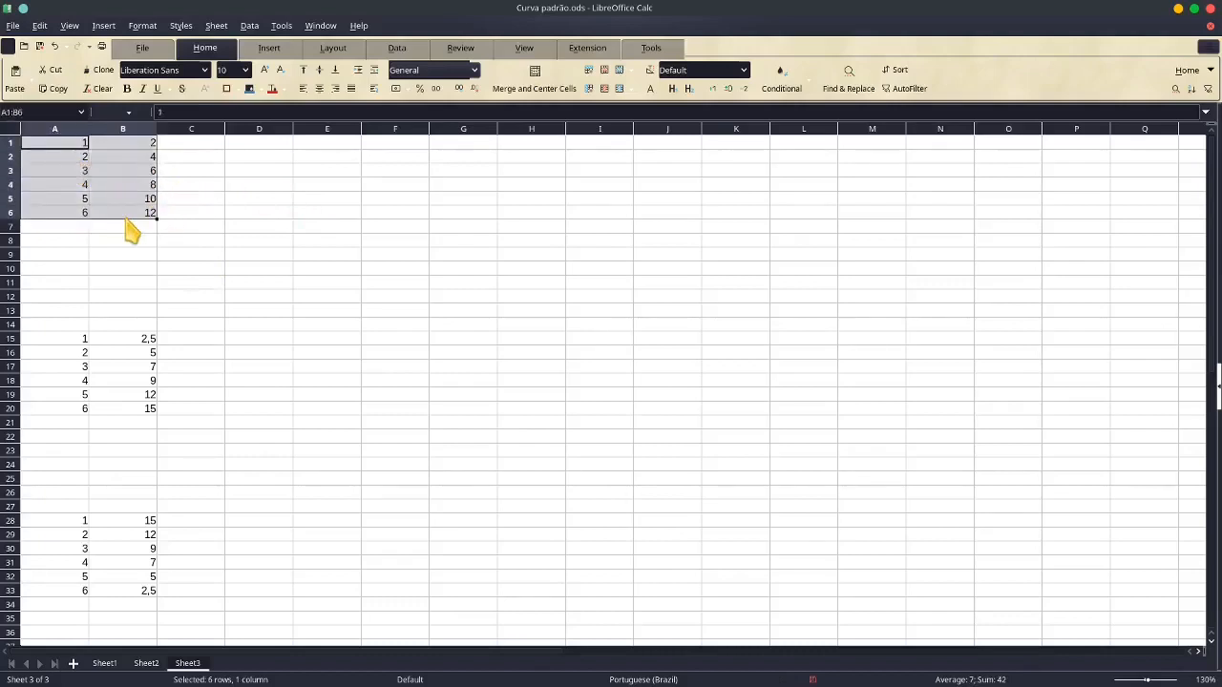
{"action": "left_click", "coordinate": [268, 50]}
{"action": "left_click", "coordinate": [129, 80]}
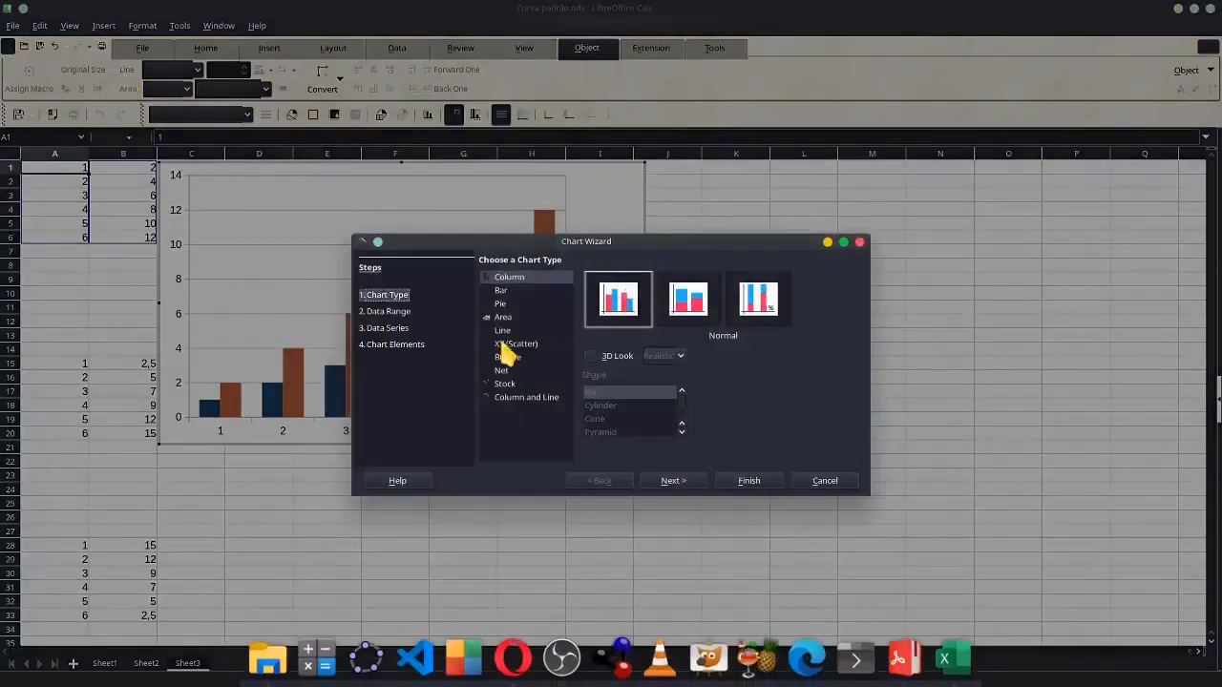
{"action": "left_click", "coordinate": [504, 346]}
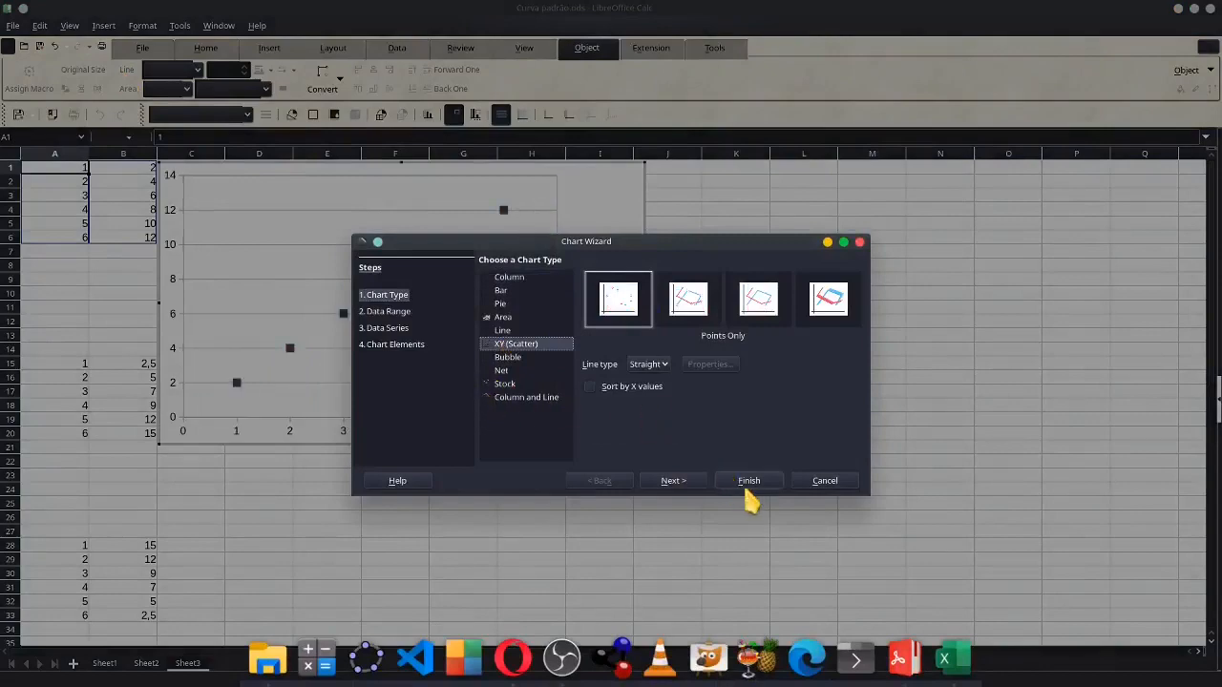
{"action": "left_click", "coordinate": [748, 482]}
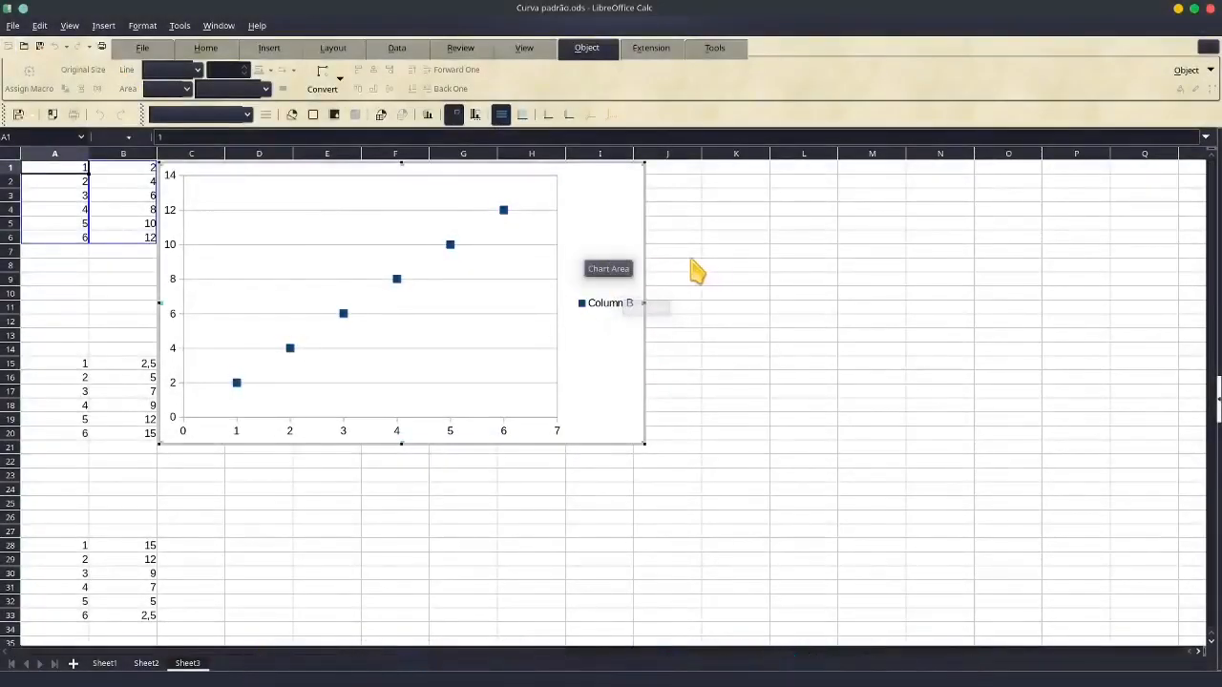
{"action": "left_click", "coordinate": [596, 242]}
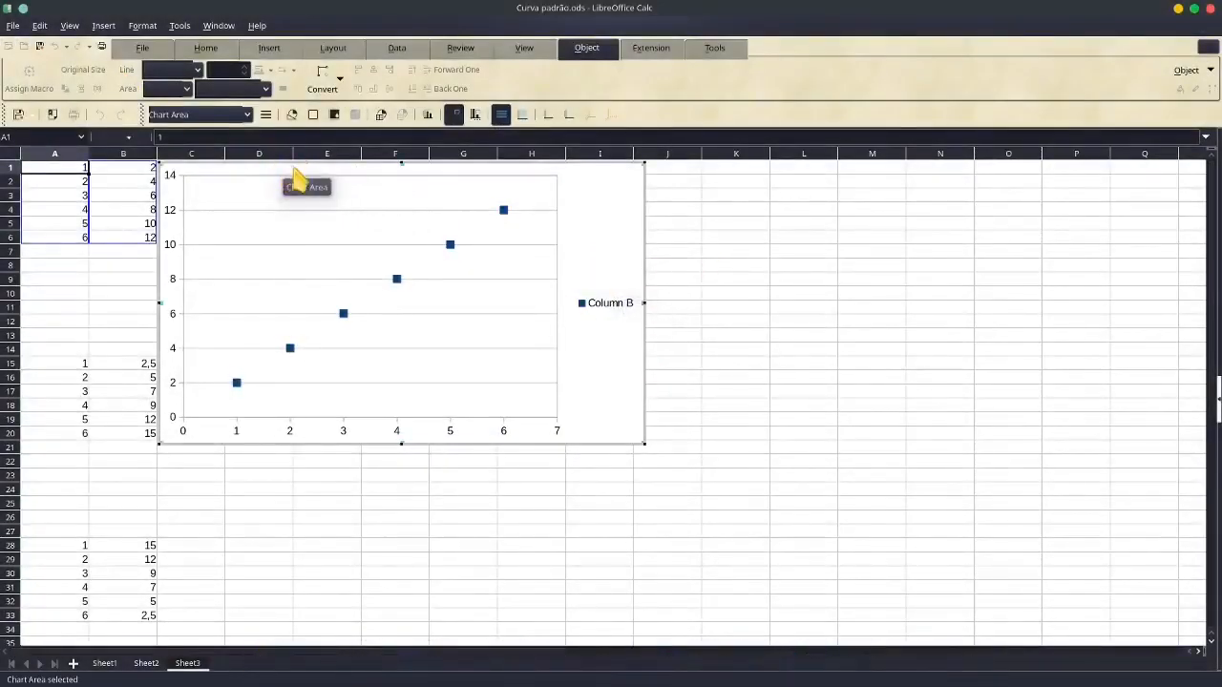
{"action": "left_click_drag", "start_coordinate": [291, 162], "coordinate": [462, 194]}
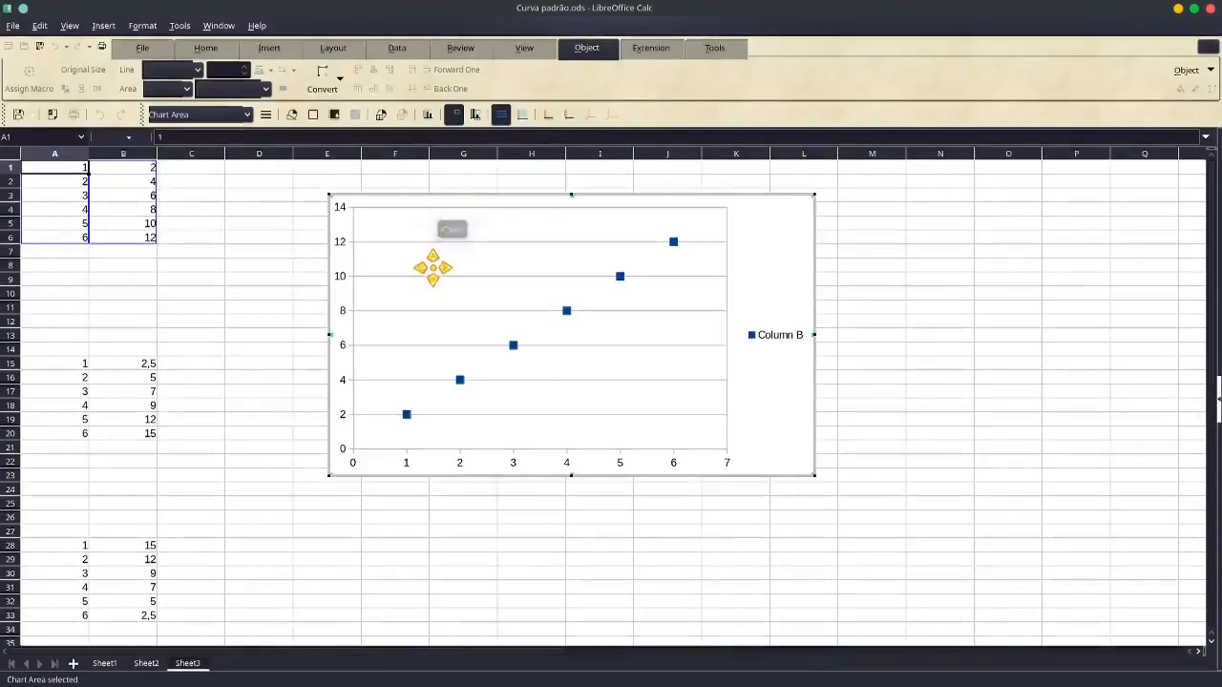
Add a linear trend line with its equation and R² to the chart's data series, and move the equation label slightly up
{"action": "left_click", "coordinate": [513, 347]}
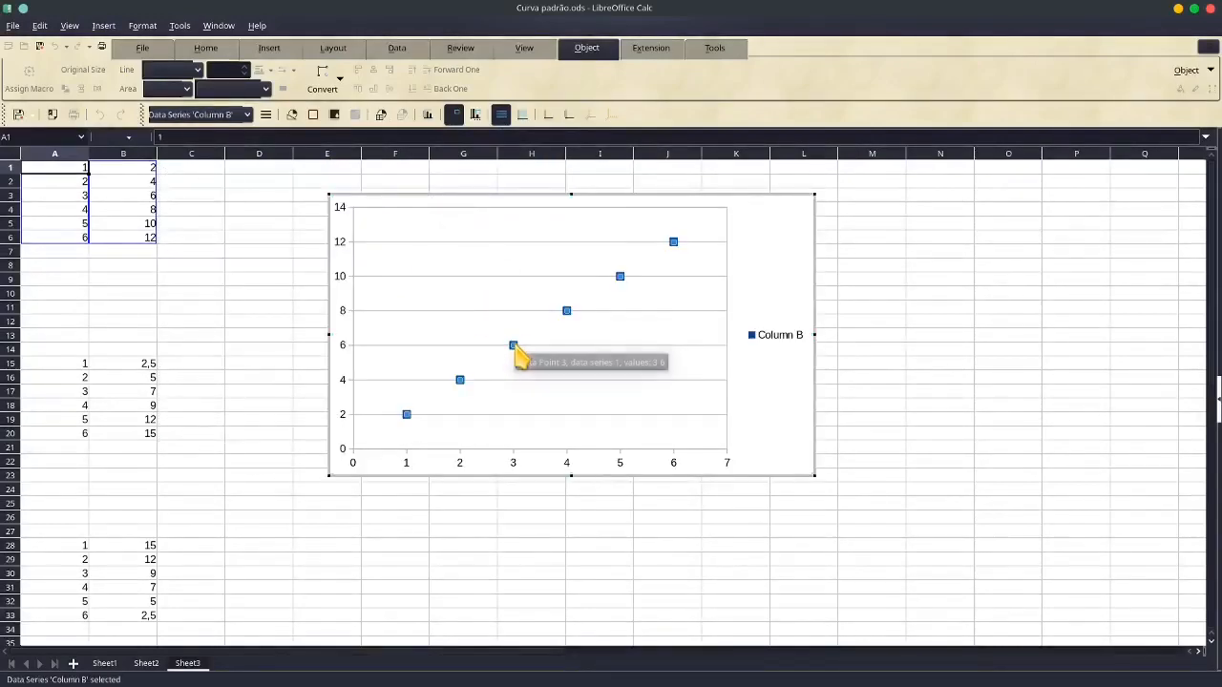
{"action": "right_click", "coordinate": [513, 346]}
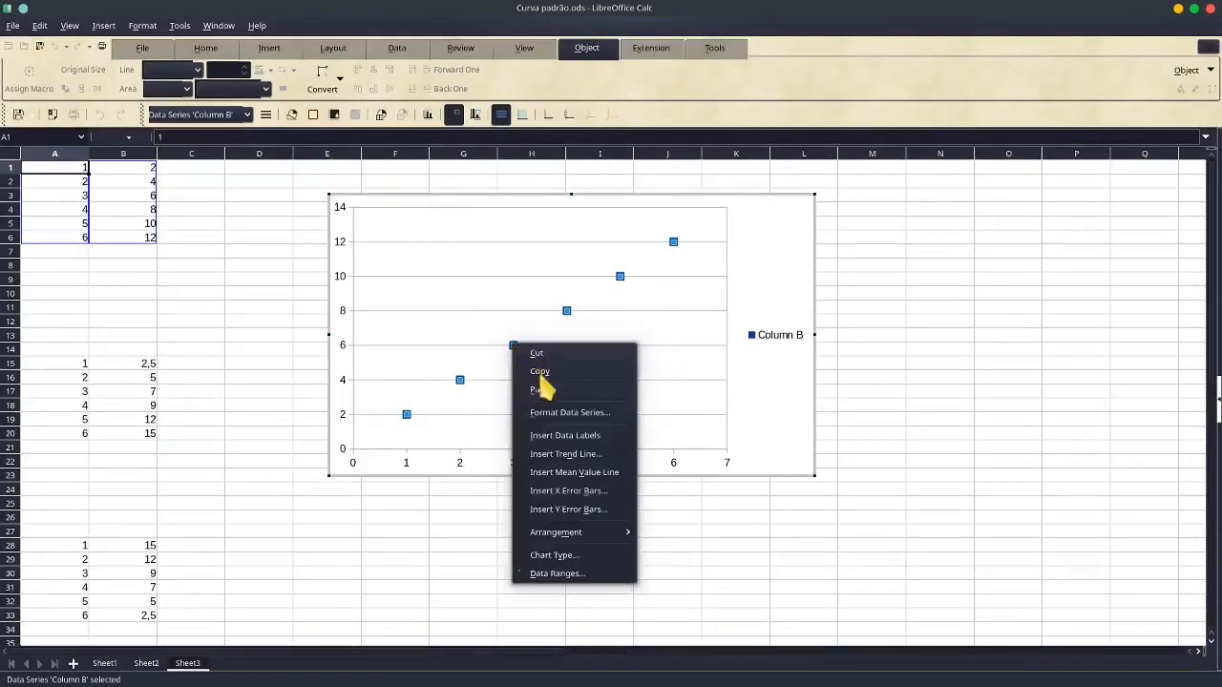
{"action": "left_click", "coordinate": [563, 453]}
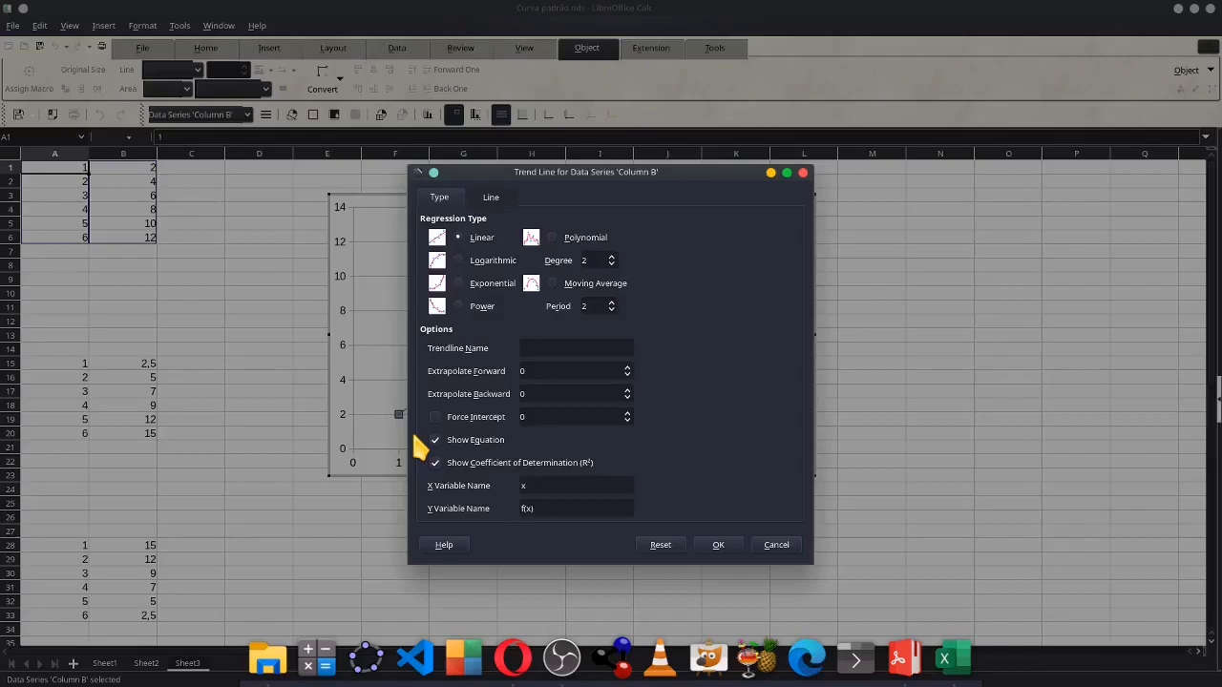
{"action": "left_click", "coordinate": [718, 545]}
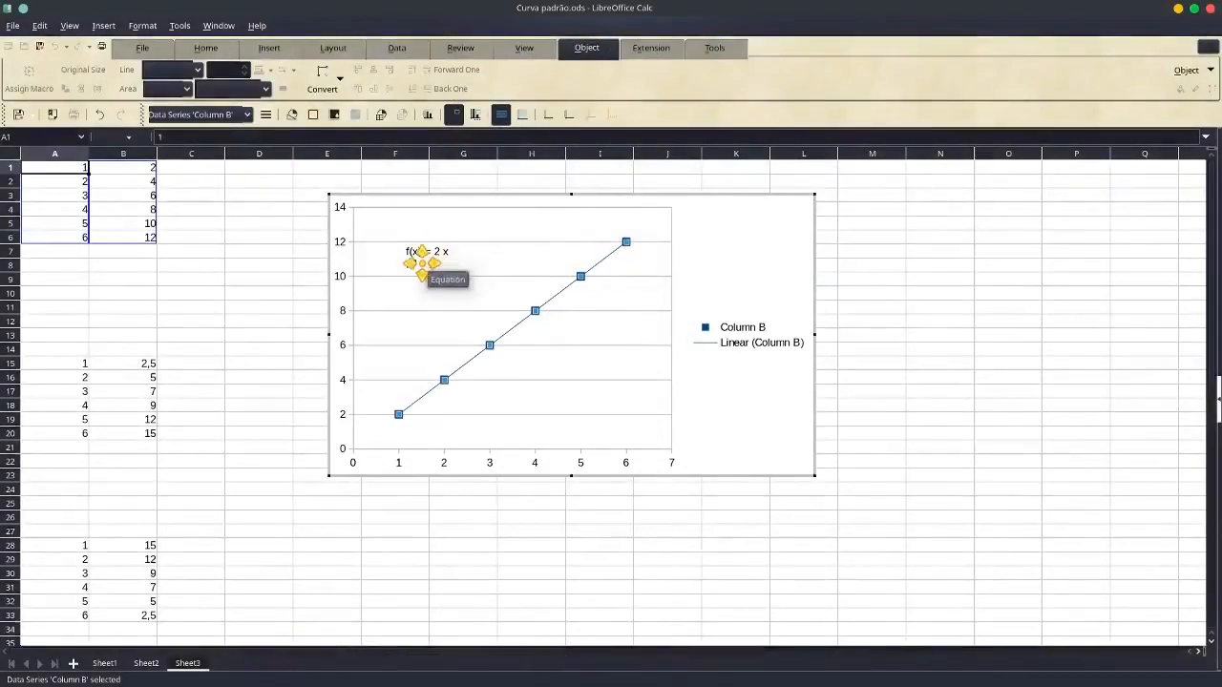
{"action": "left_click_drag", "start_coordinate": [421, 264], "coordinate": [413, 237]}
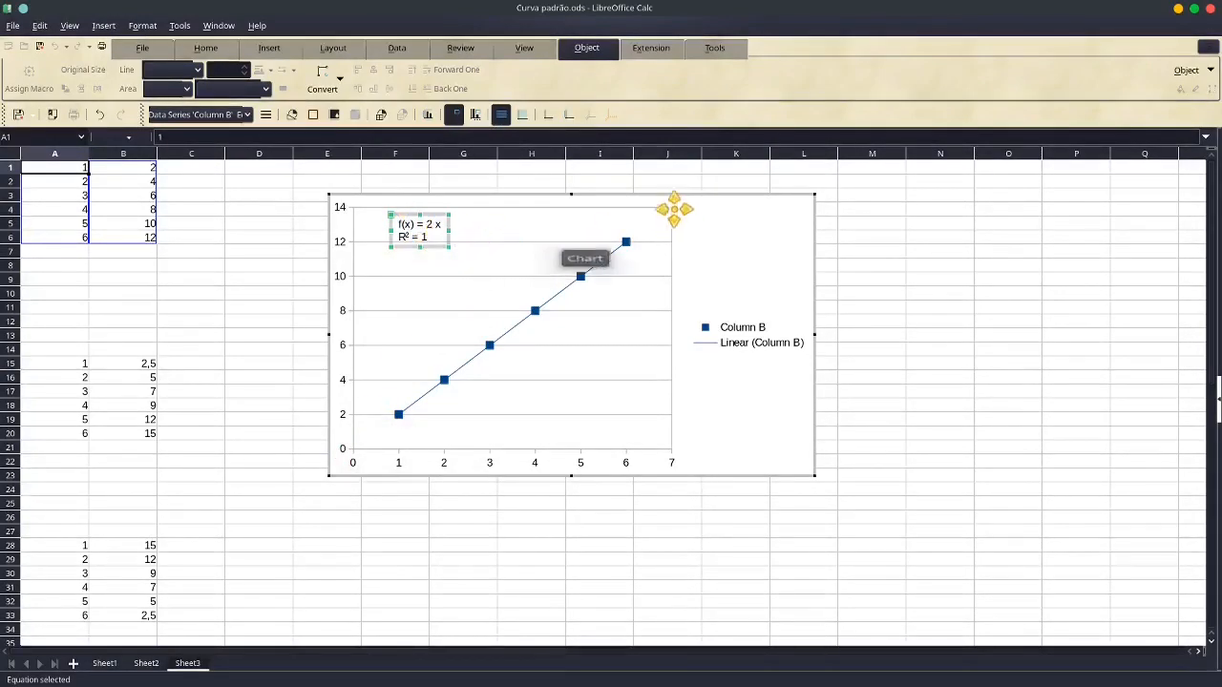
Shrink the chart and place it at the top of Sheet3, just beside the first data block
{"action": "left_click_drag", "start_coordinate": [625, 195], "coordinate": [646, 180]}
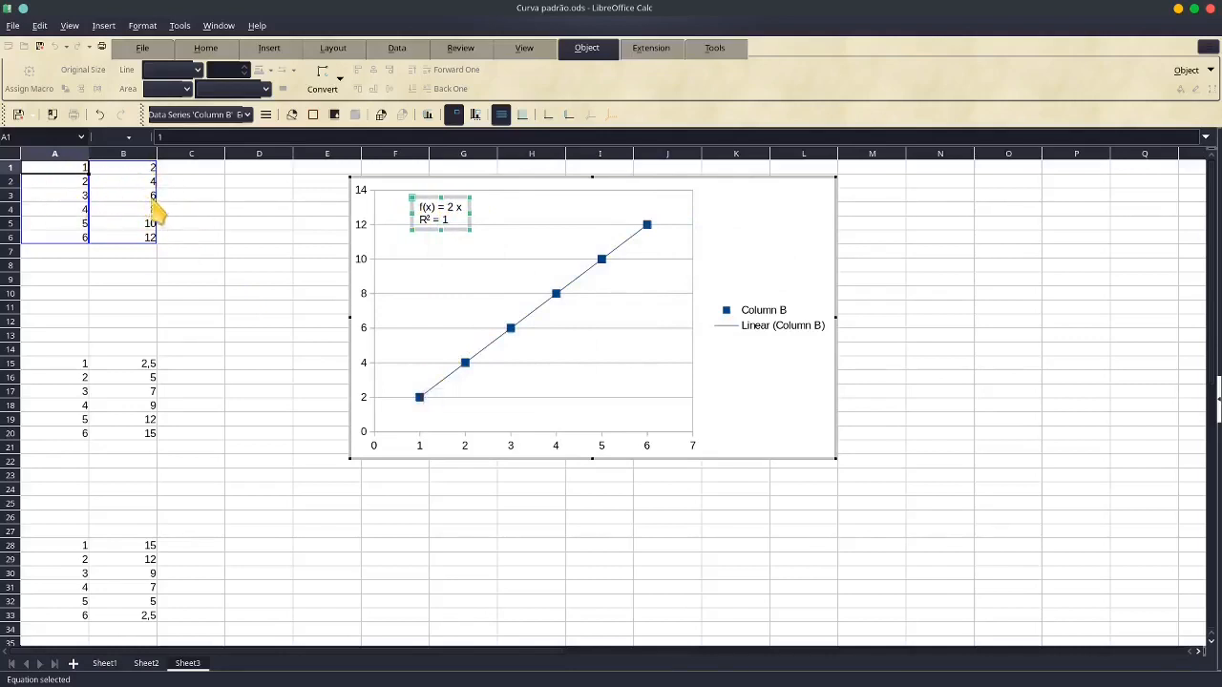
{"action": "left_click", "coordinate": [714, 227]}
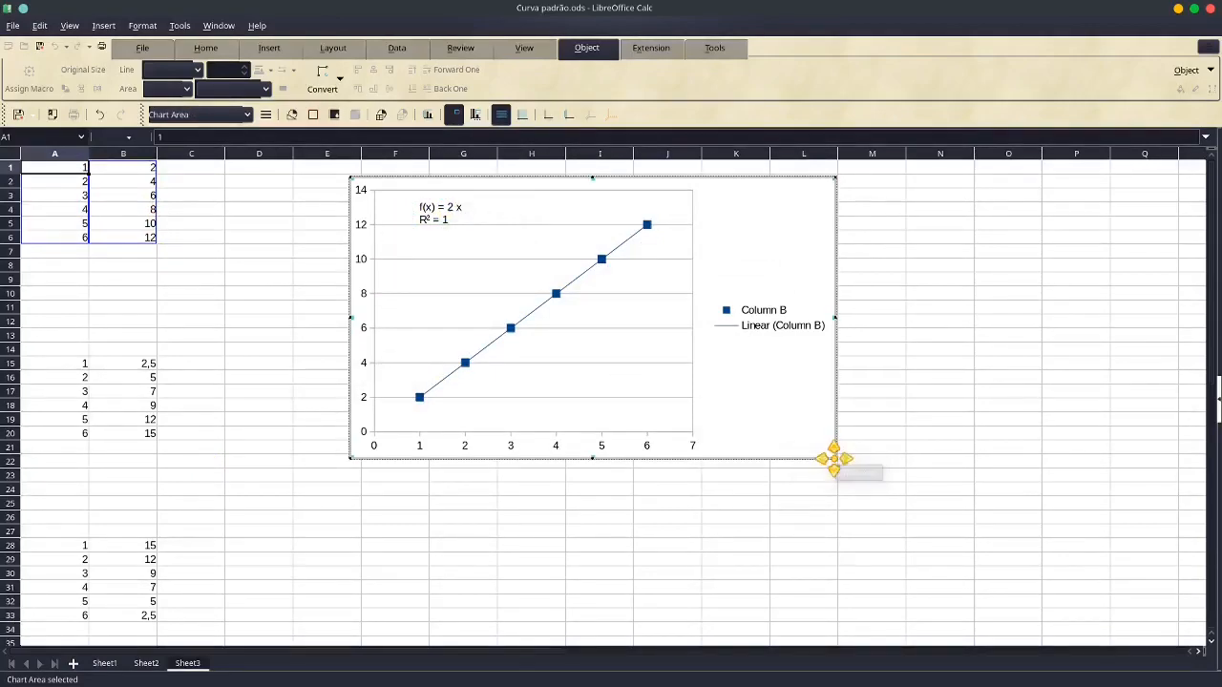
{"action": "left_click_drag", "start_coordinate": [832, 458], "coordinate": [639, 372]}
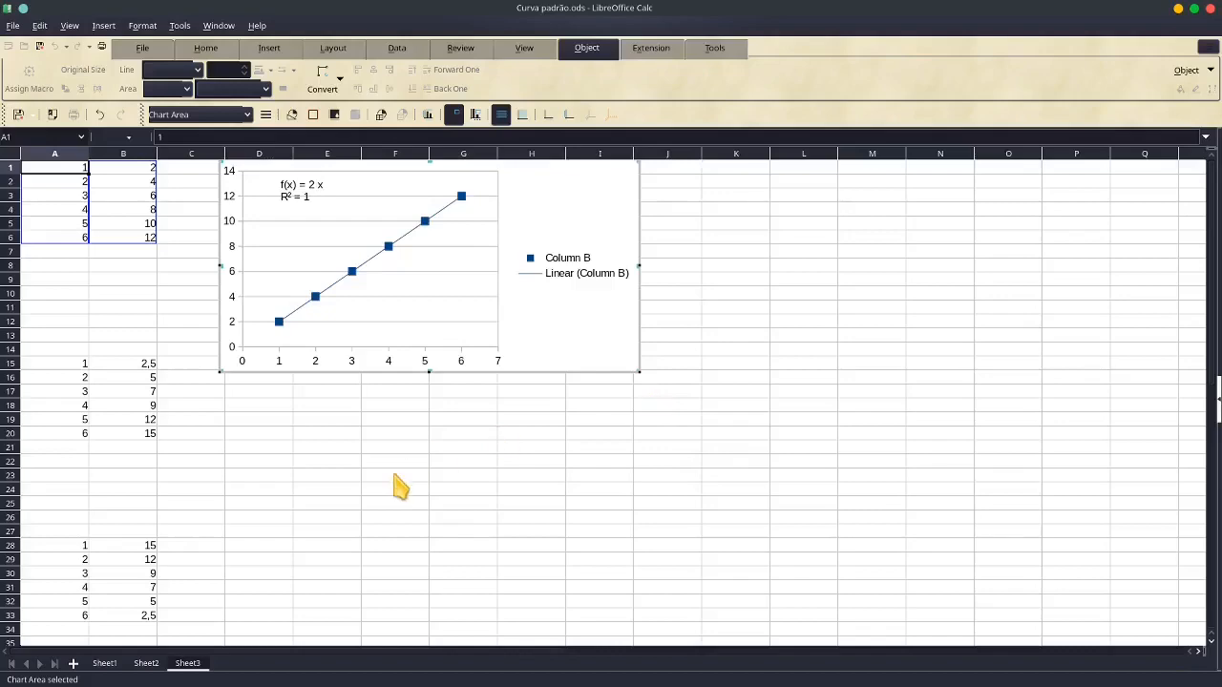
{"action": "key", "text": "Escape"}
{"action": "left_click_drag", "start_coordinate": [72, 339], "coordinate": [142, 426]}
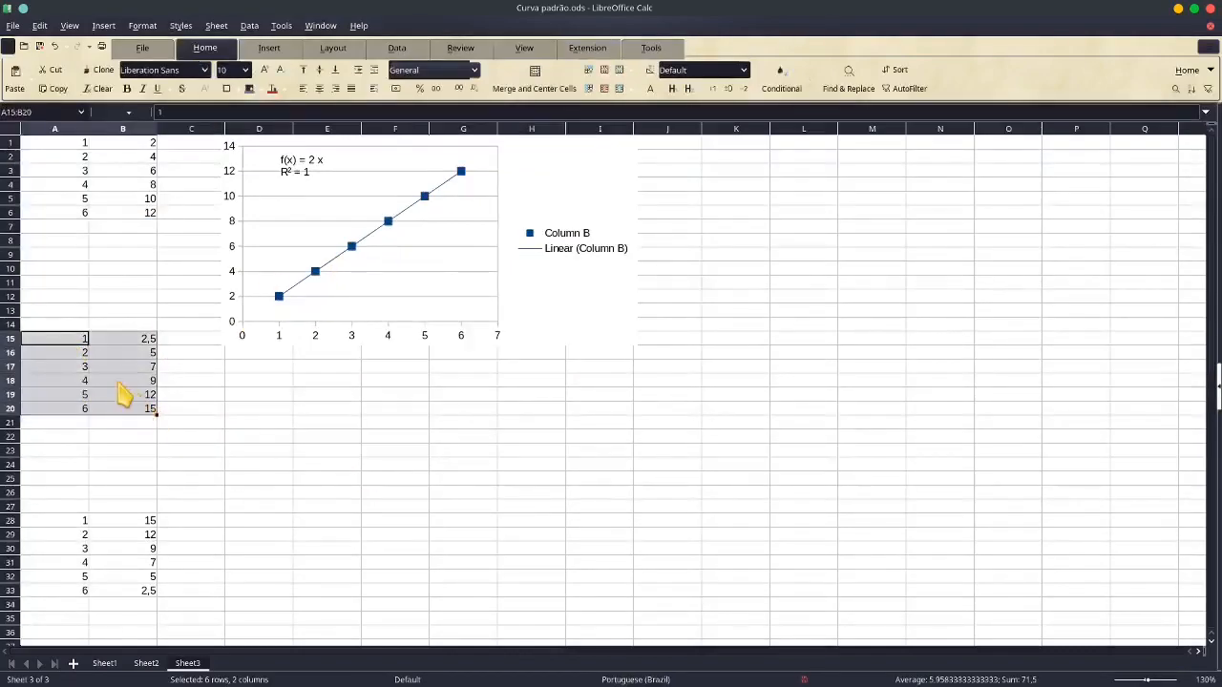
{"action": "right_click", "coordinate": [122, 394]}
{"action": "left_click", "coordinate": [502, 456]}
{"action": "left_click", "coordinate": [43, 346]}
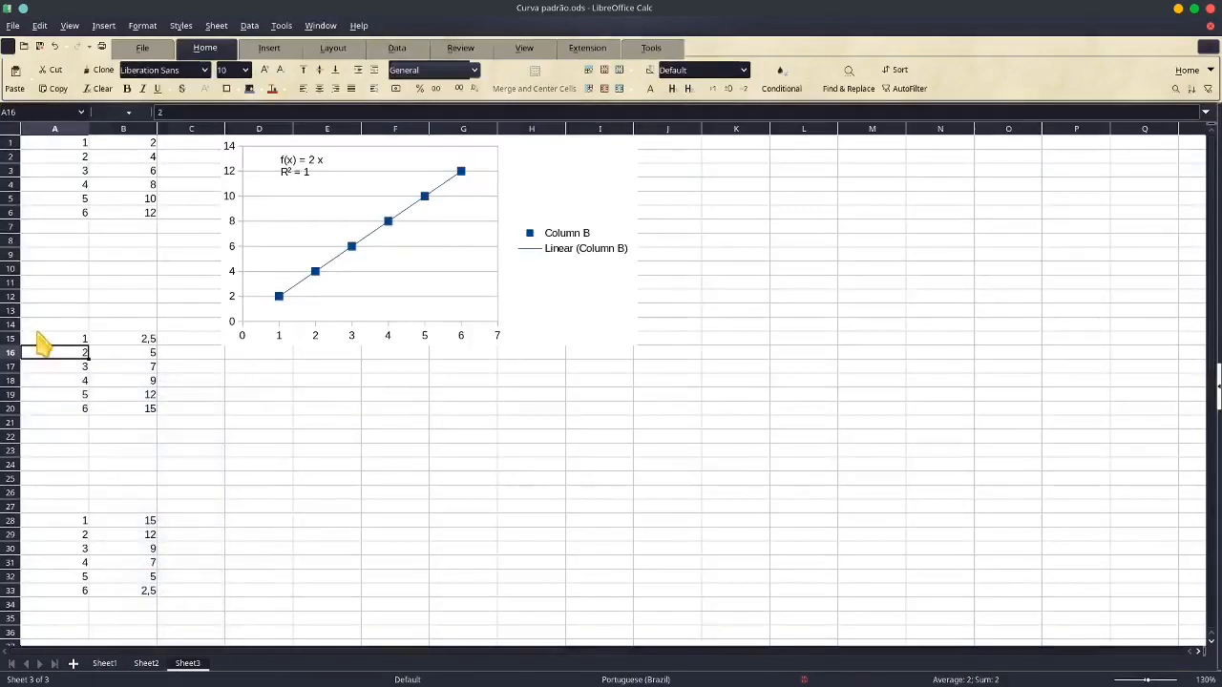
{"action": "left_click_drag", "start_coordinate": [38, 325], "coordinate": [123, 420]}
{"action": "left_click", "coordinate": [98, 391]}
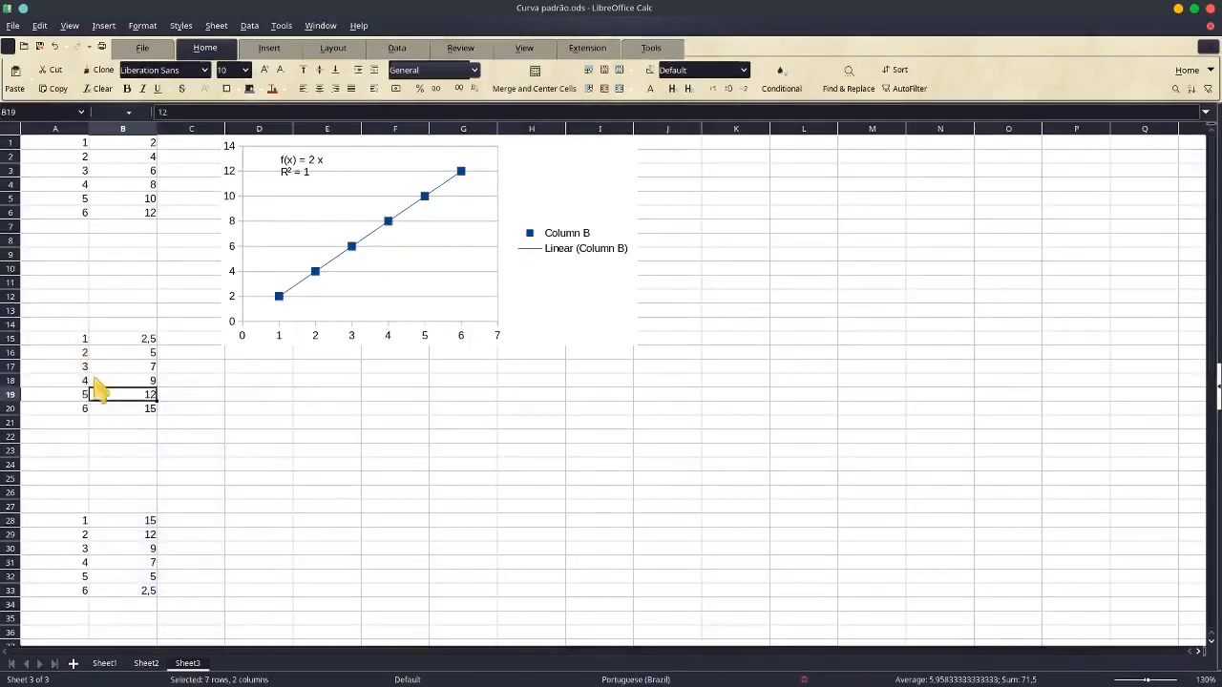
Insert a second XY (Scatter) chart with Points Only from the data in A15:B20
{"action": "left_click_drag", "start_coordinate": [66, 344], "coordinate": [119, 416]}
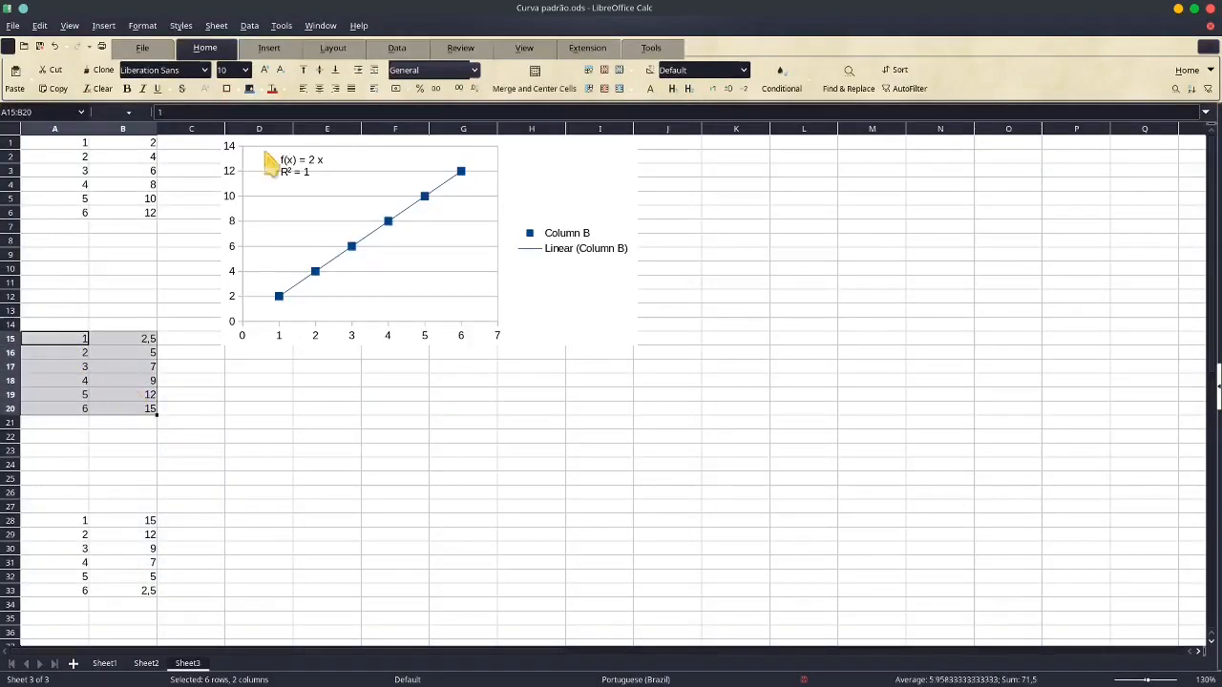
{"action": "left_click", "coordinate": [268, 48]}
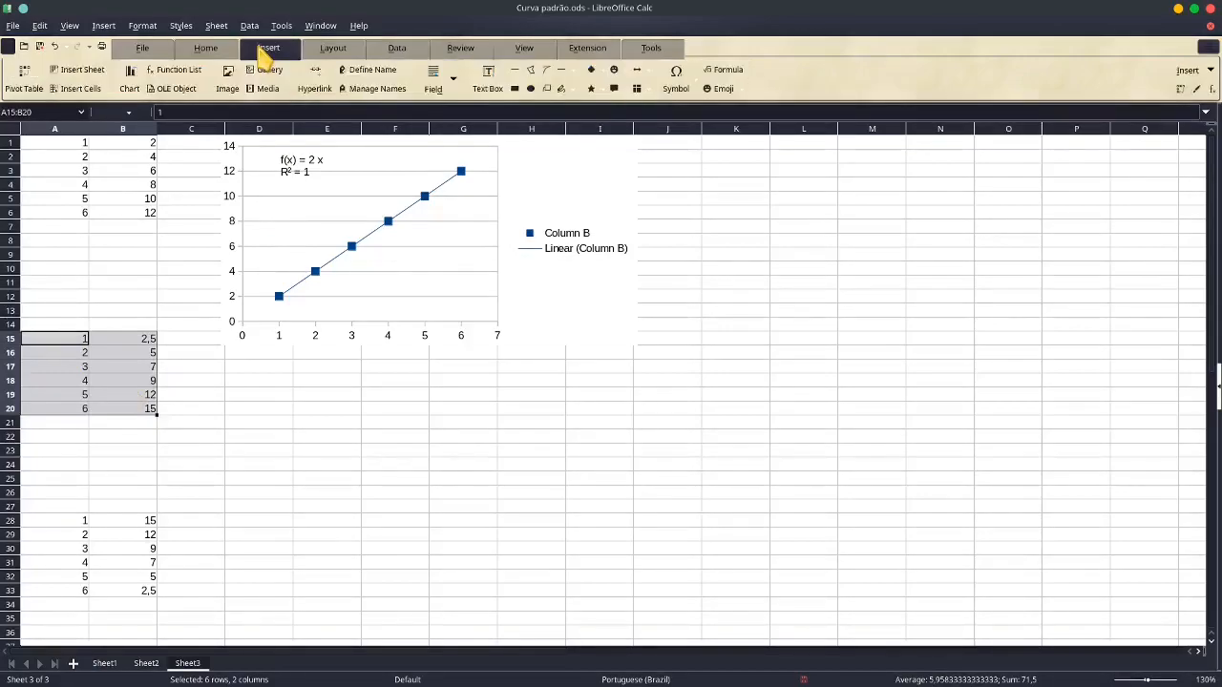
{"action": "left_click", "coordinate": [125, 87]}
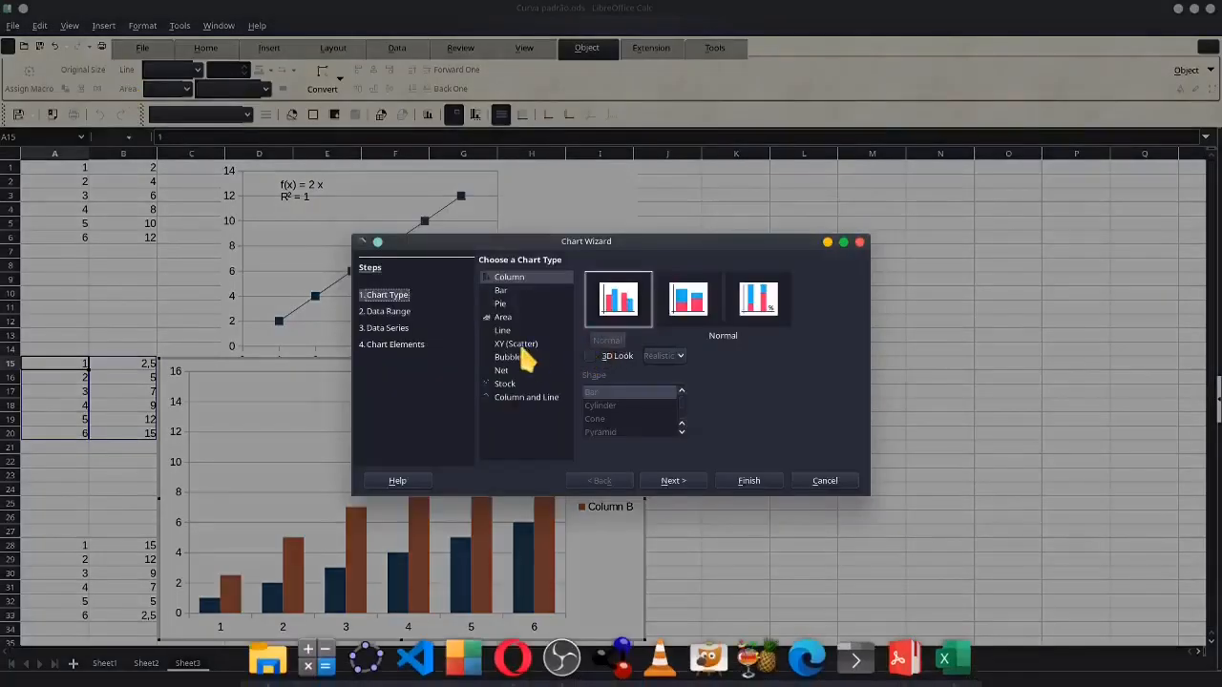
{"action": "left_click", "coordinate": [516, 345]}
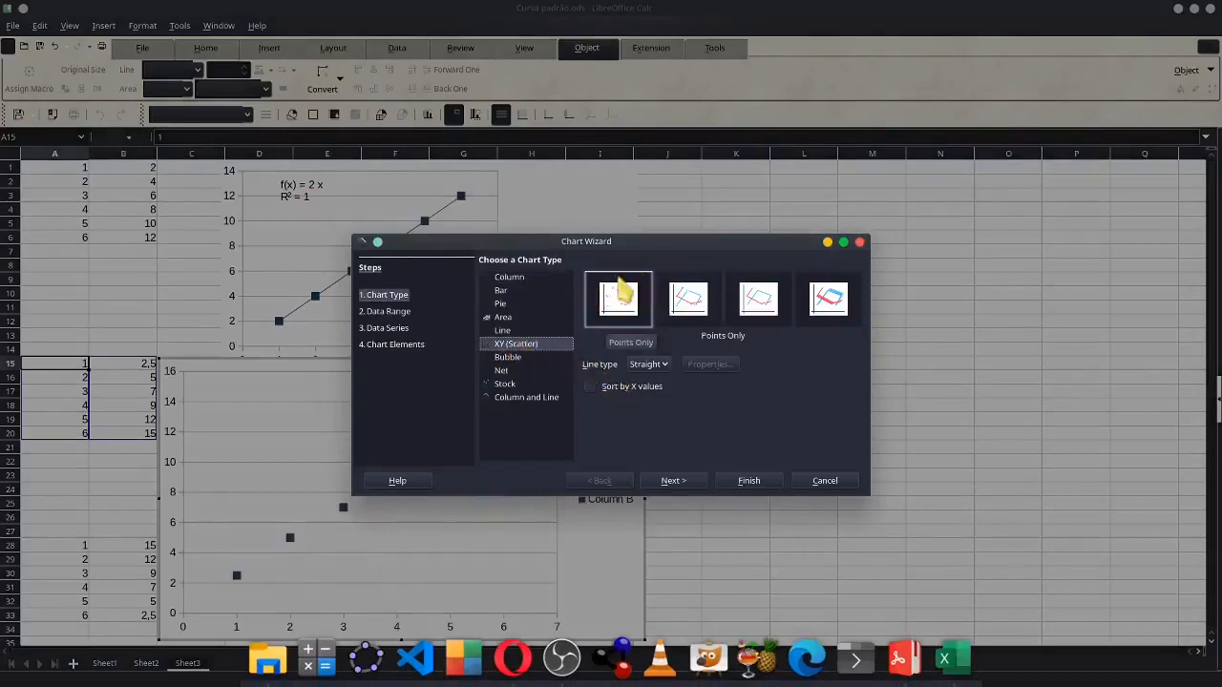
{"action": "left_click", "coordinate": [750, 483]}
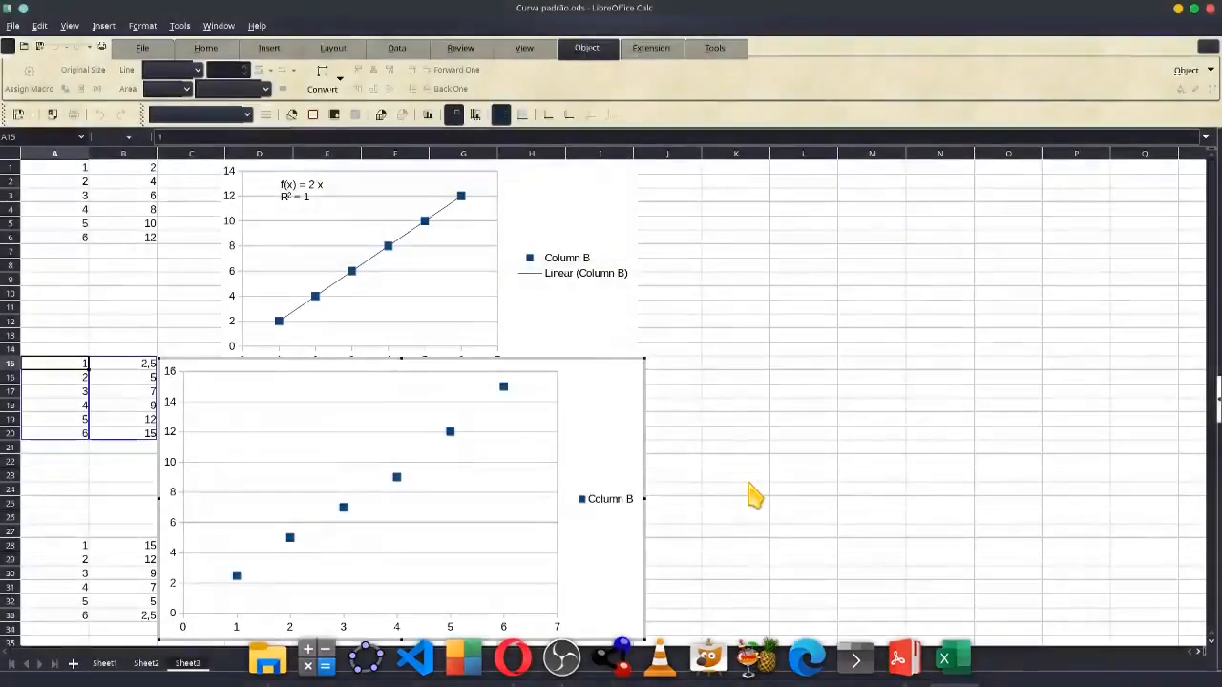
{"action": "double_click", "coordinate": [396, 481]}
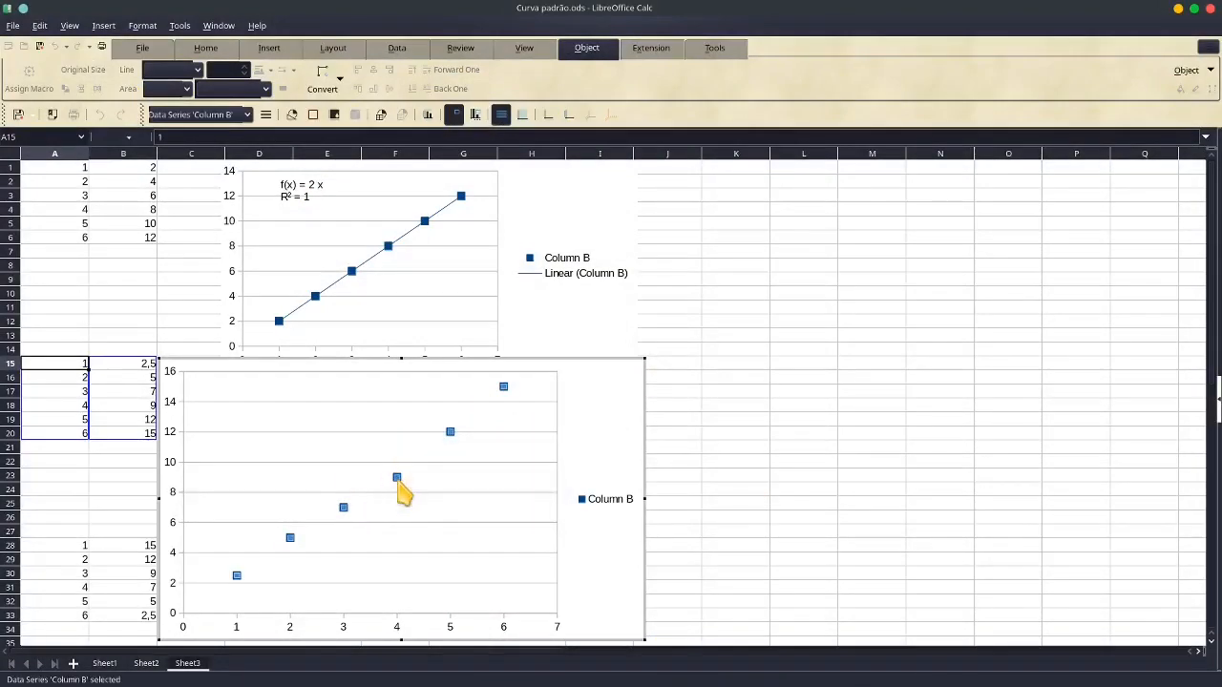
{"action": "right_click", "coordinate": [400, 492]}
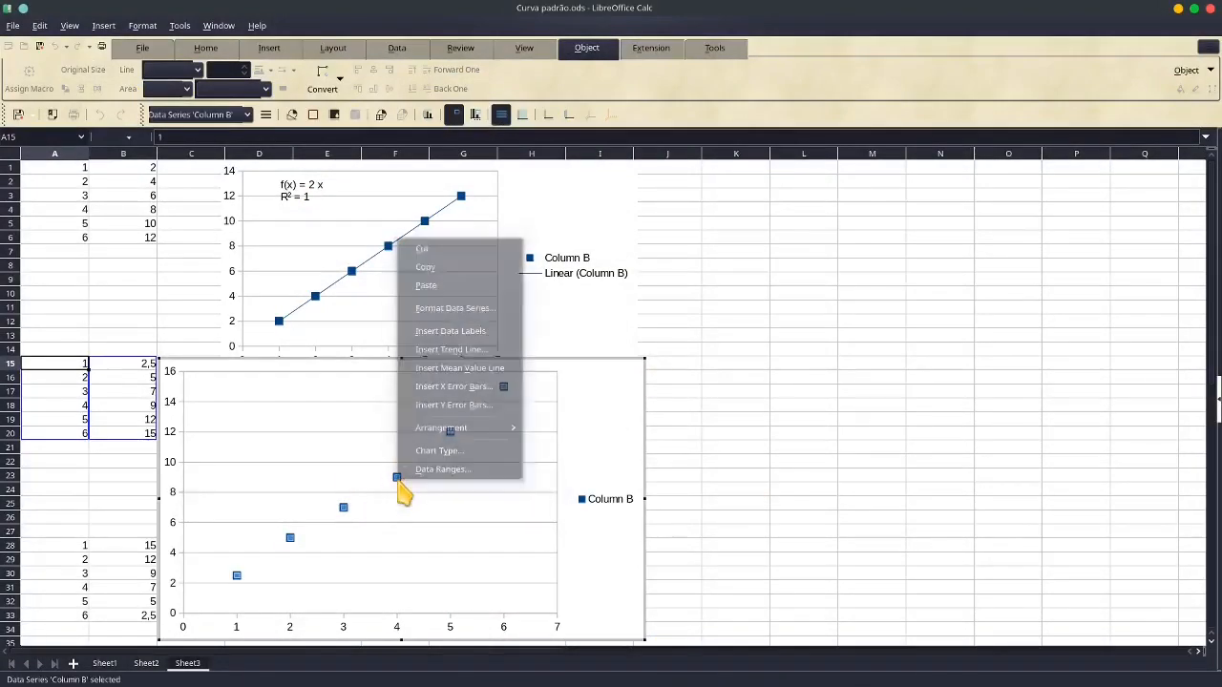
{"action": "left_click", "coordinate": [345, 513]}
{"action": "left_click", "coordinate": [343, 508]}
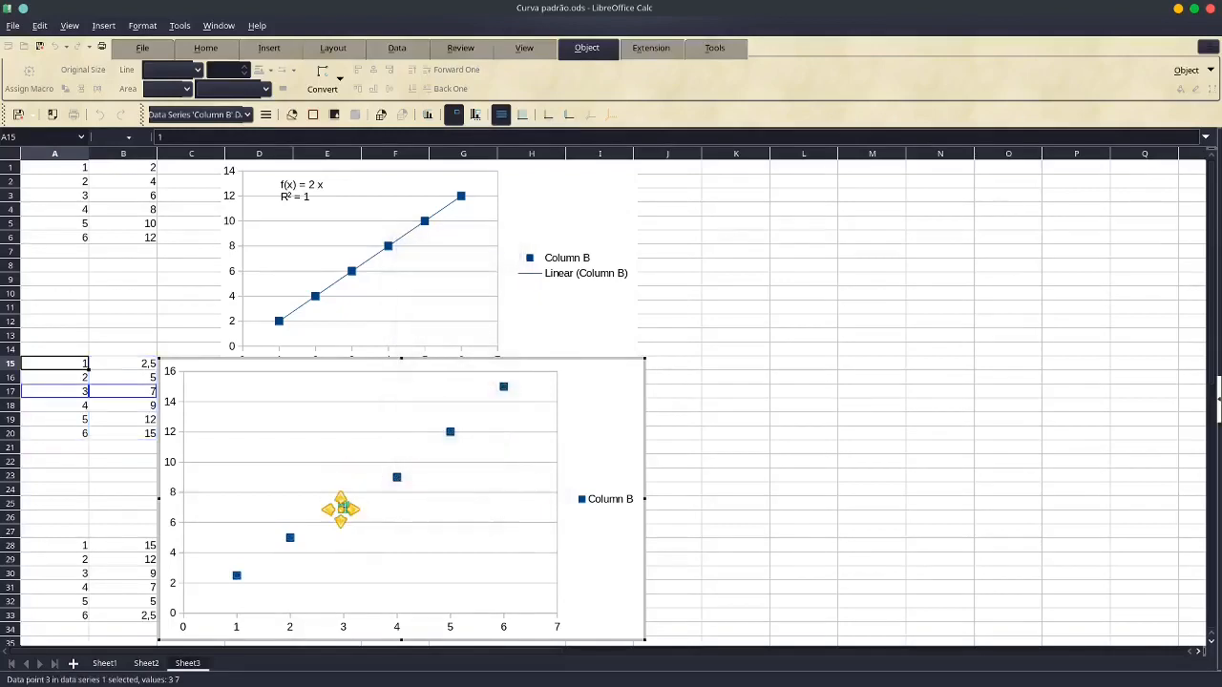
{"action": "left_click", "coordinate": [397, 479]}
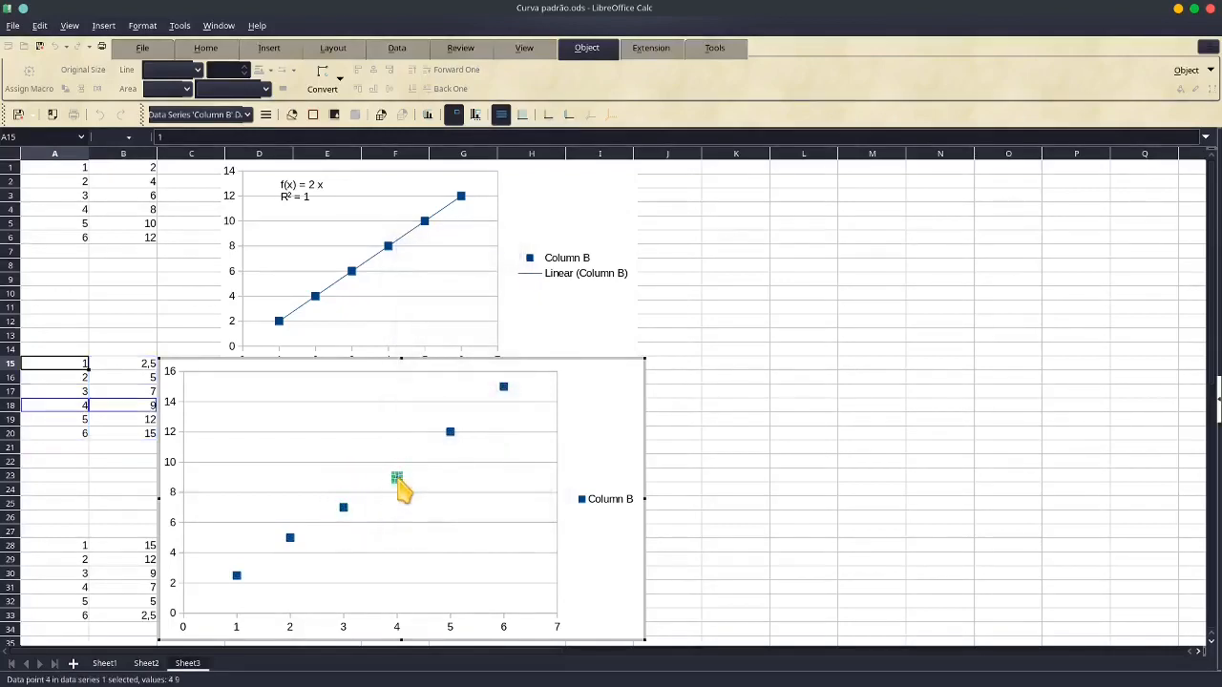
{"action": "key", "text": "Escape"}
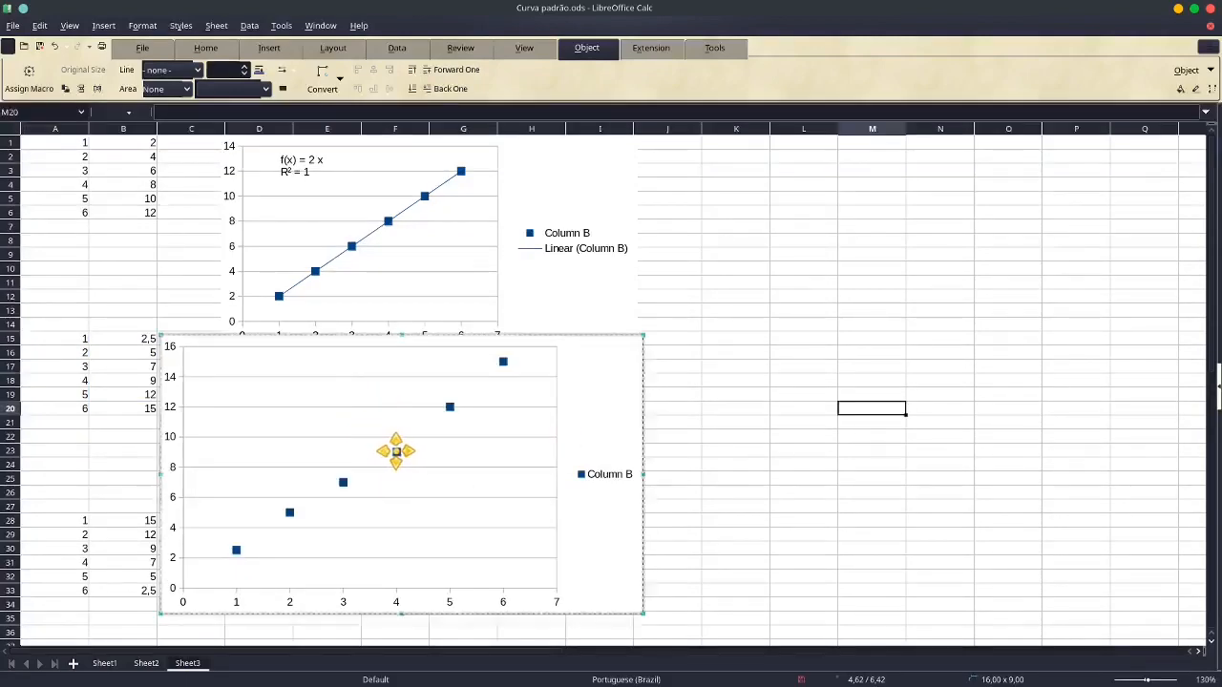
{"action": "left_click", "coordinate": [904, 372]}
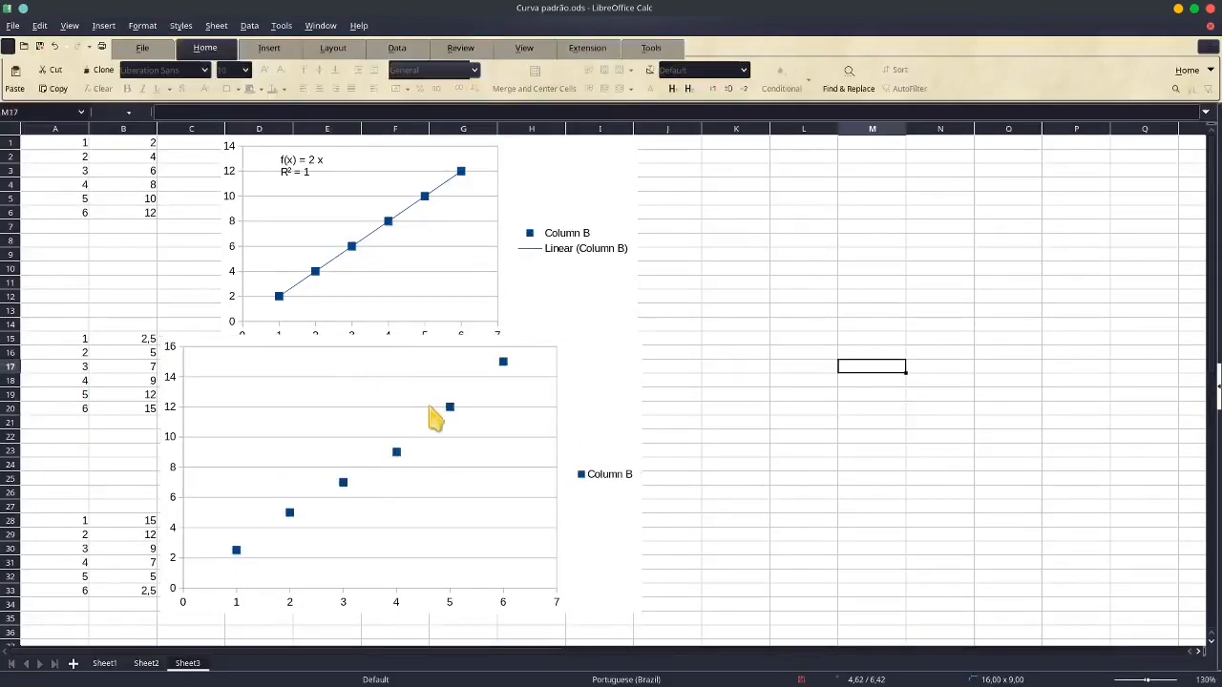
Shift the second chart's plot area to the right and add a linear trend line with its equation and R² to the data series
{"action": "left_click", "coordinate": [401, 466]}
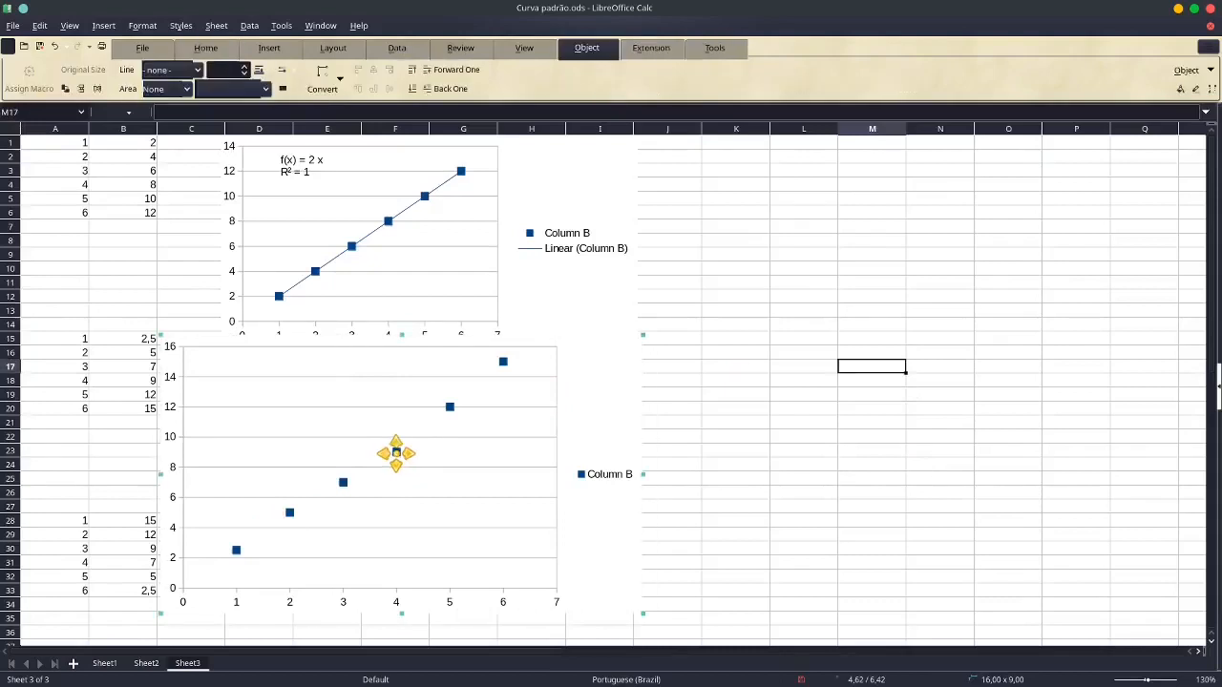
{"action": "left_click_drag", "start_coordinate": [322, 404], "coordinate": [504, 408]}
{"action": "left_click", "coordinate": [377, 540]}
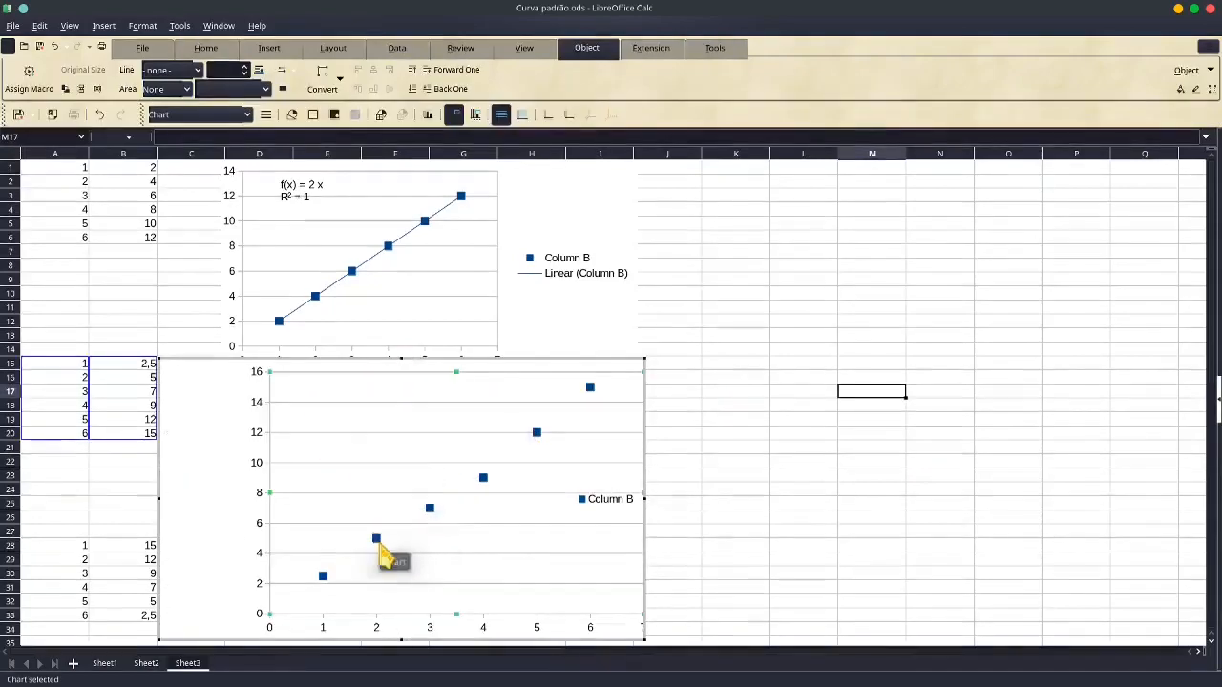
{"action": "right_click", "coordinate": [382, 552]}
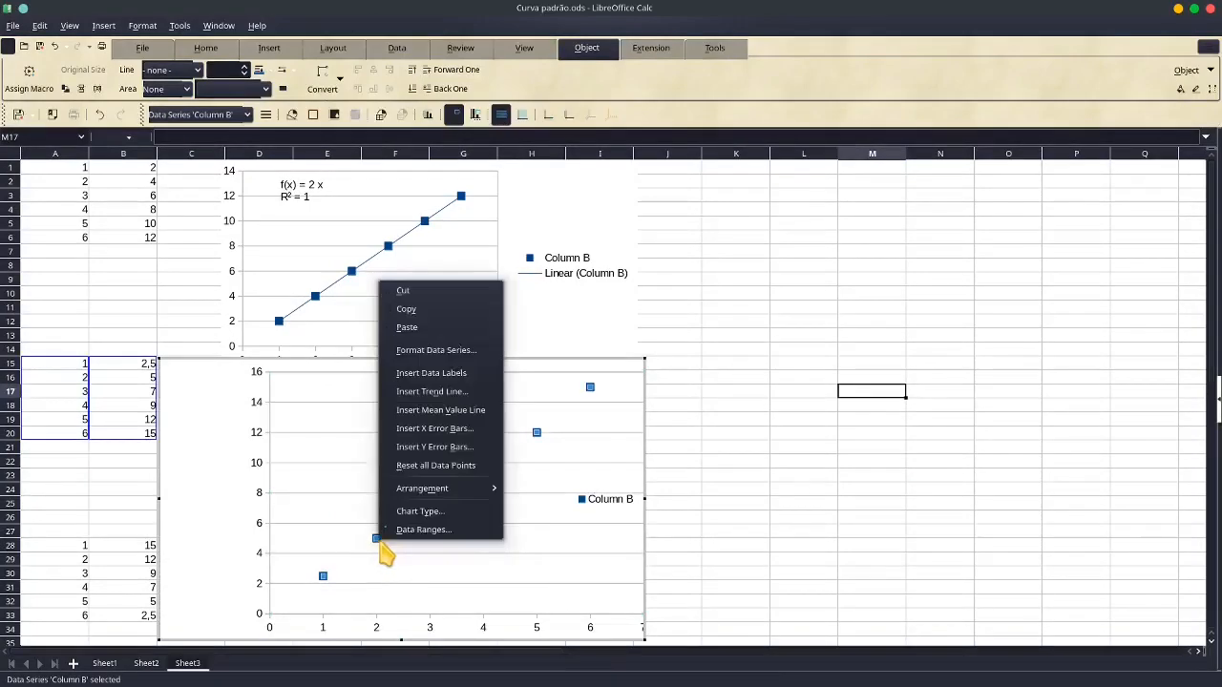
{"action": "left_click", "coordinate": [445, 394]}
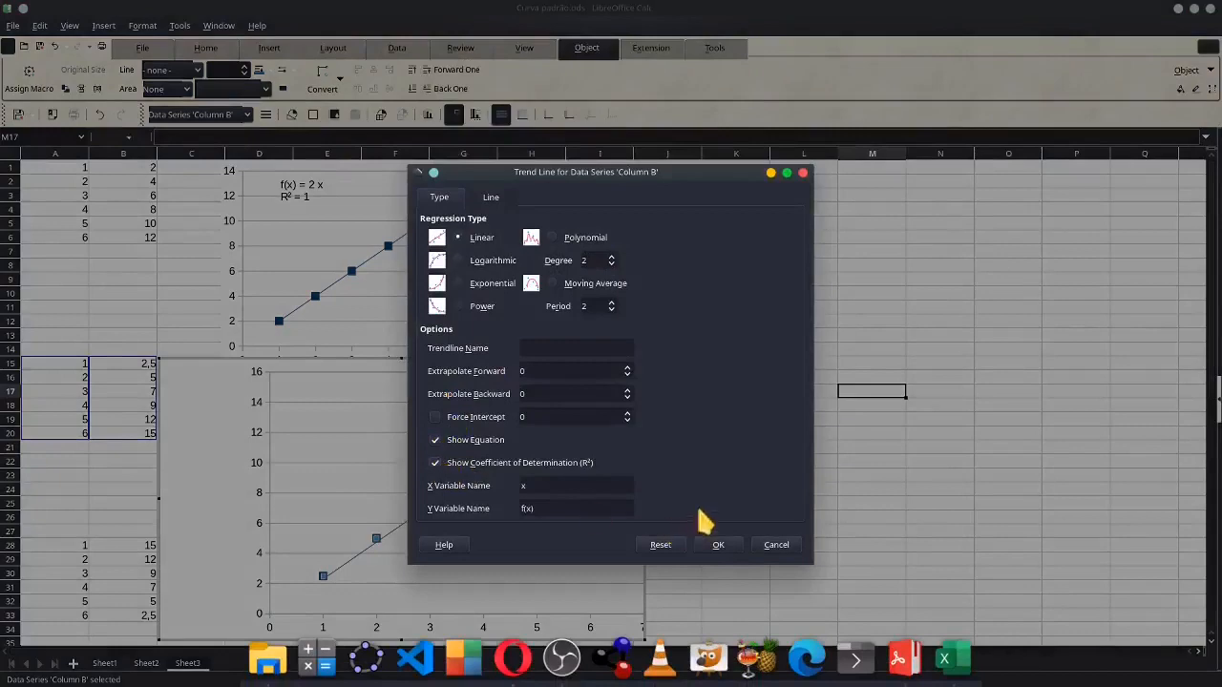
{"action": "left_click", "coordinate": [721, 545]}
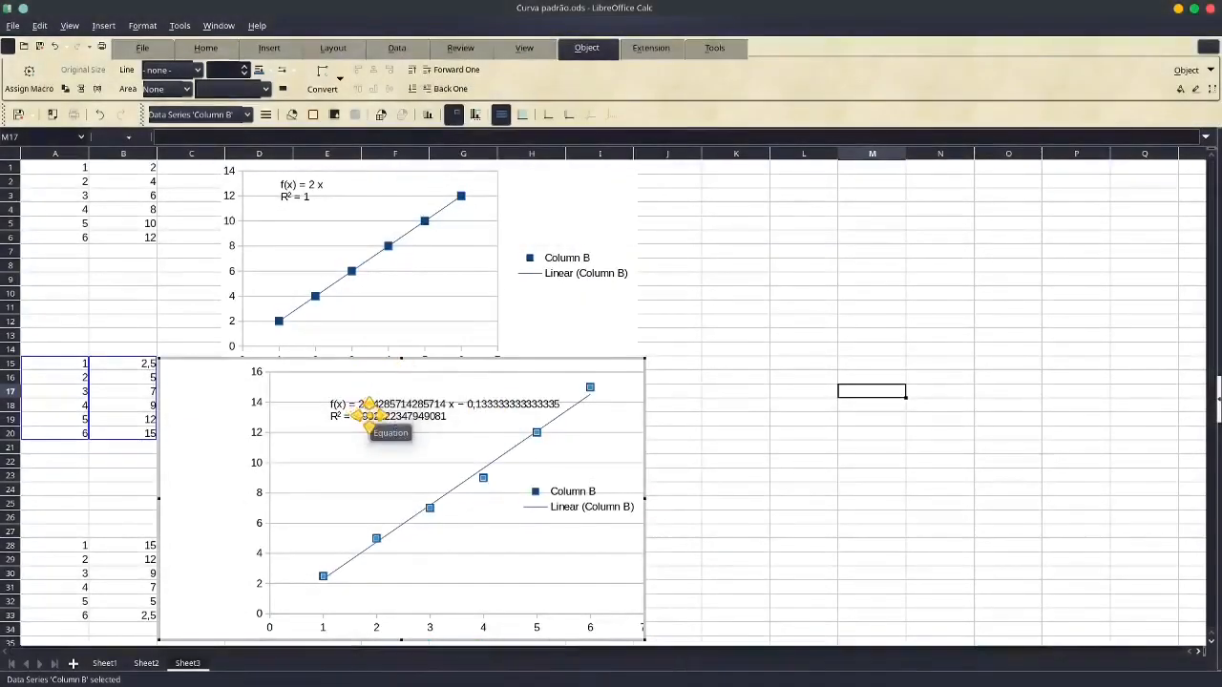
Move the second chart's equation label and plot area slightly up, and place the chart farther right, starting around cell H16
{"action": "left_click_drag", "start_coordinate": [367, 413], "coordinate": [331, 383]}
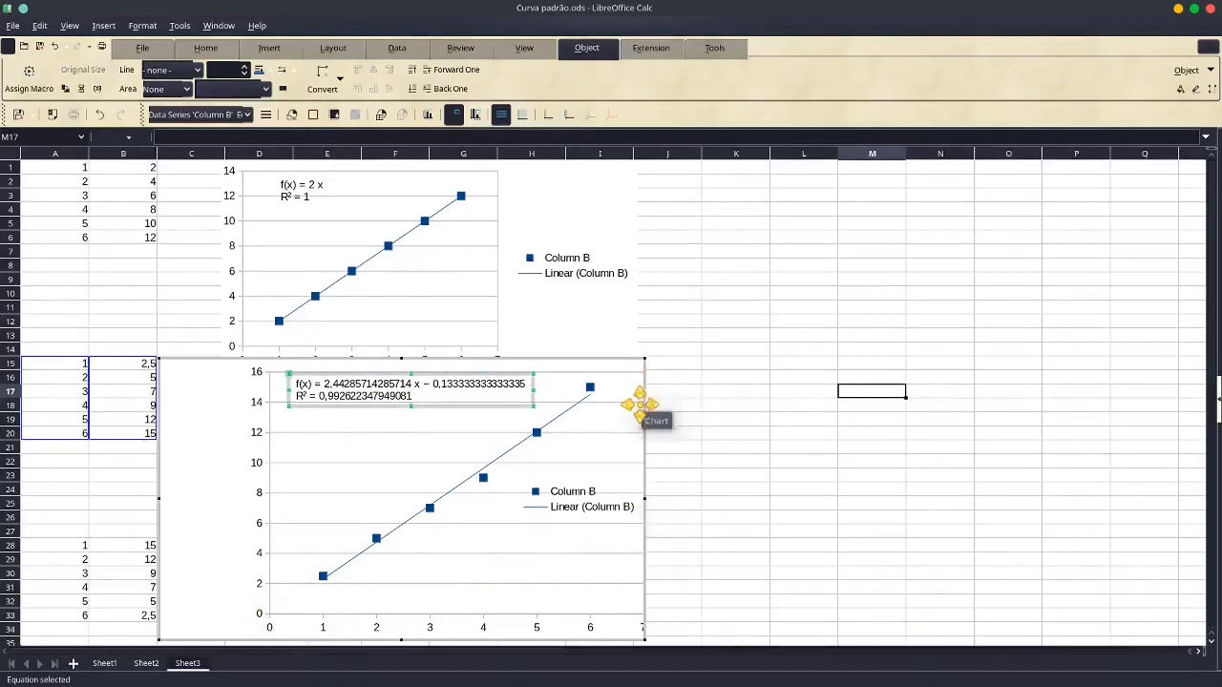
{"action": "left_click_drag", "start_coordinate": [642, 404], "coordinate": [802, 402]}
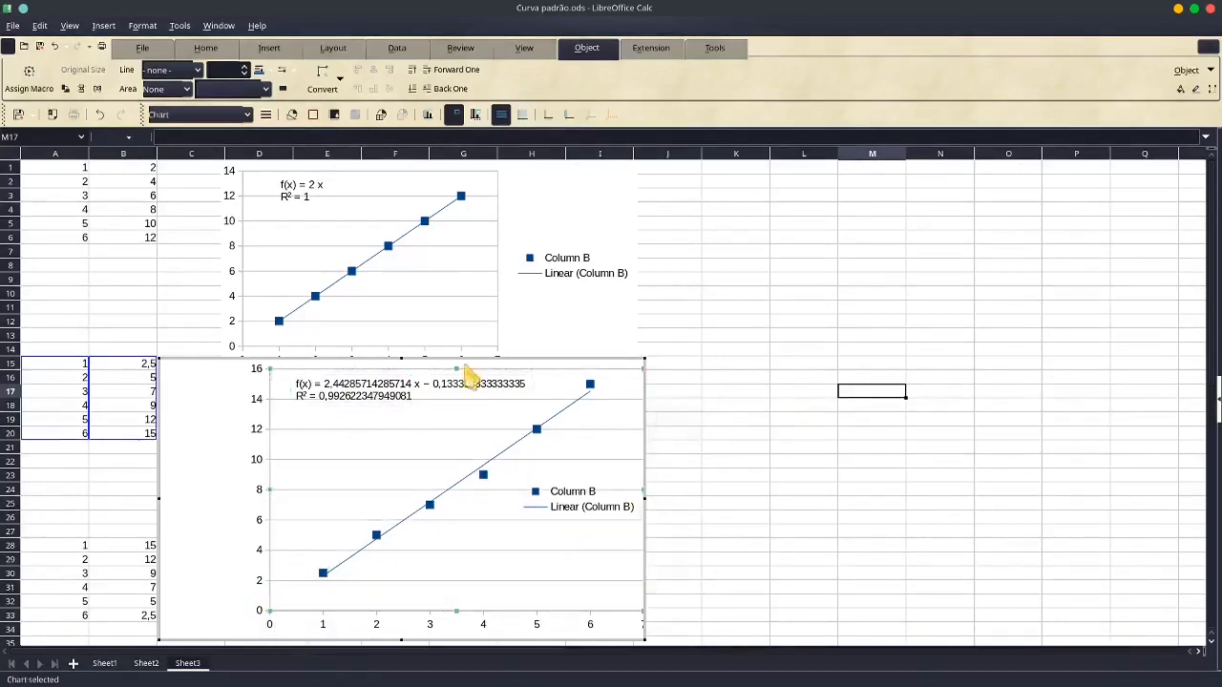
{"action": "left_click", "coordinate": [178, 357]}
{"action": "left_click", "coordinate": [177, 349]}
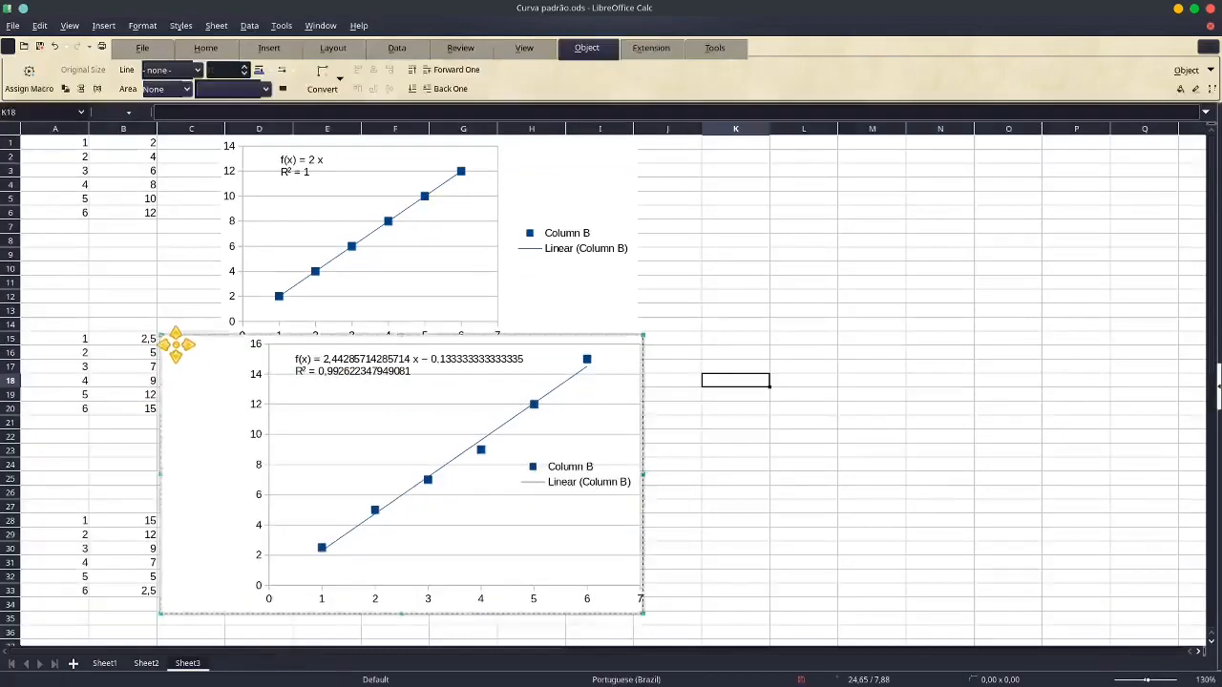
{"action": "left_click_drag", "start_coordinate": [172, 344], "coordinate": [552, 364]}
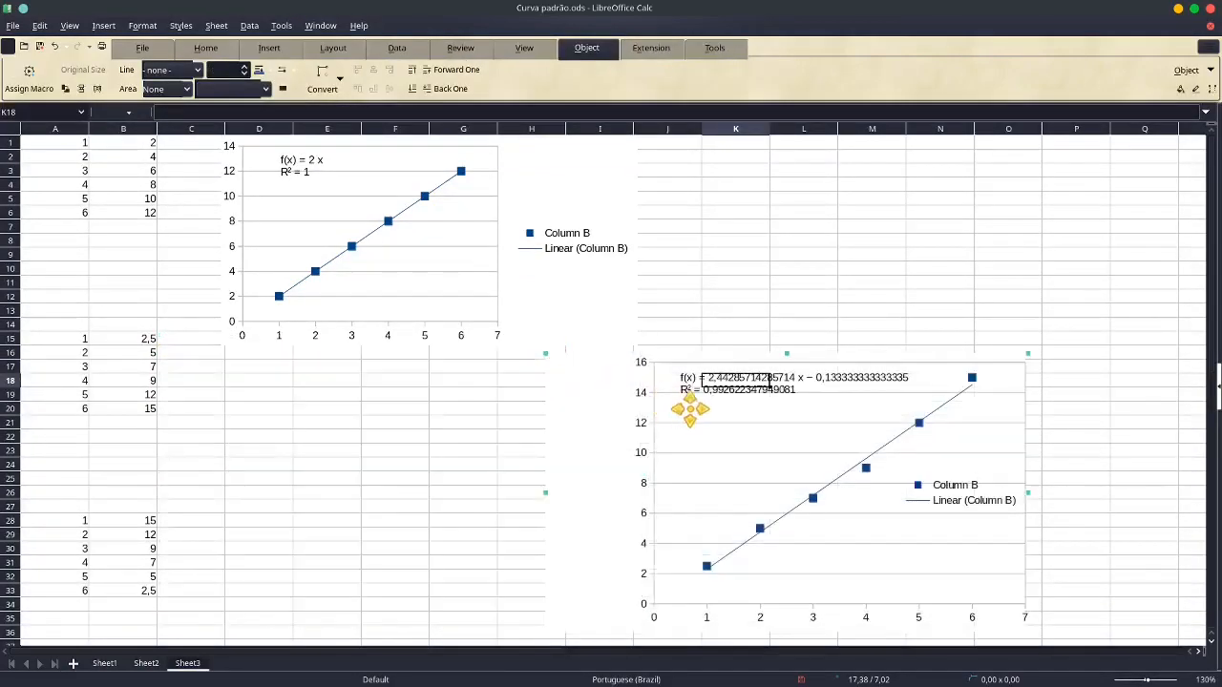
Insert a third XY (Scatter) chart with Points Only from the data in A28:B33
{"action": "scroll", "coordinate": [184, 403], "scroll_direction": "down", "scroll_amount": 5}
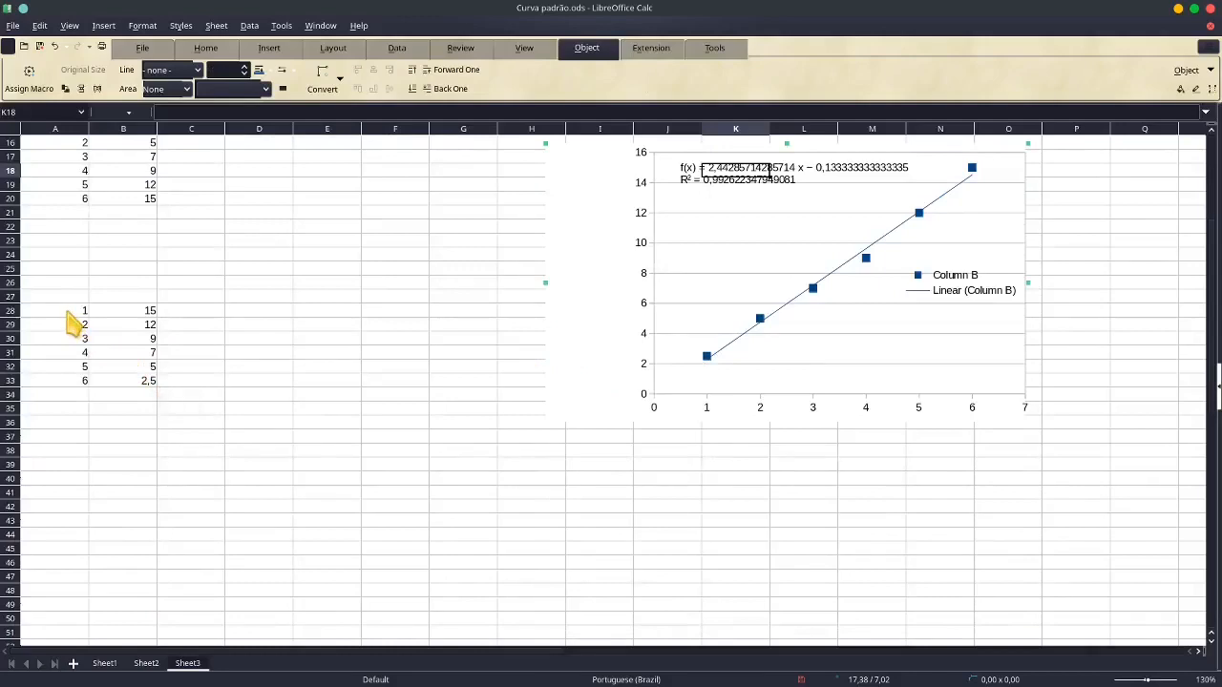
{"action": "left_click_drag", "start_coordinate": [68, 315], "coordinate": [136, 392]}
{"action": "left_click", "coordinate": [328, 387]}
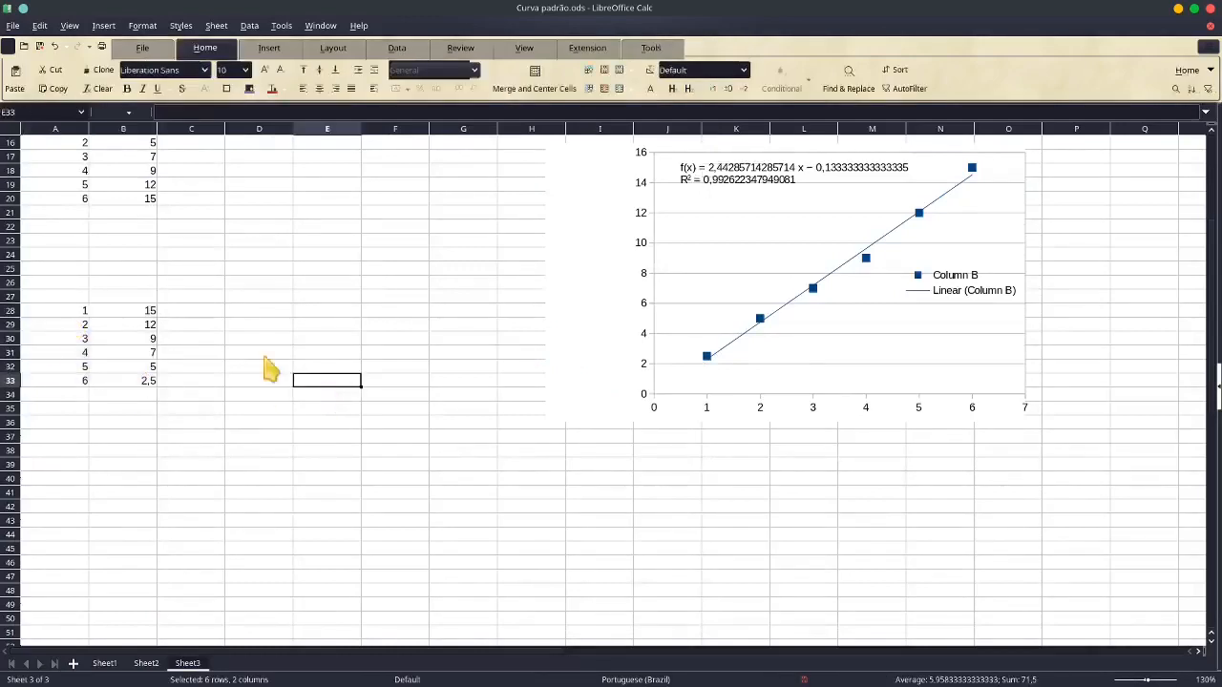
{"action": "left_click_drag", "start_coordinate": [55, 315], "coordinate": [95, 390]}
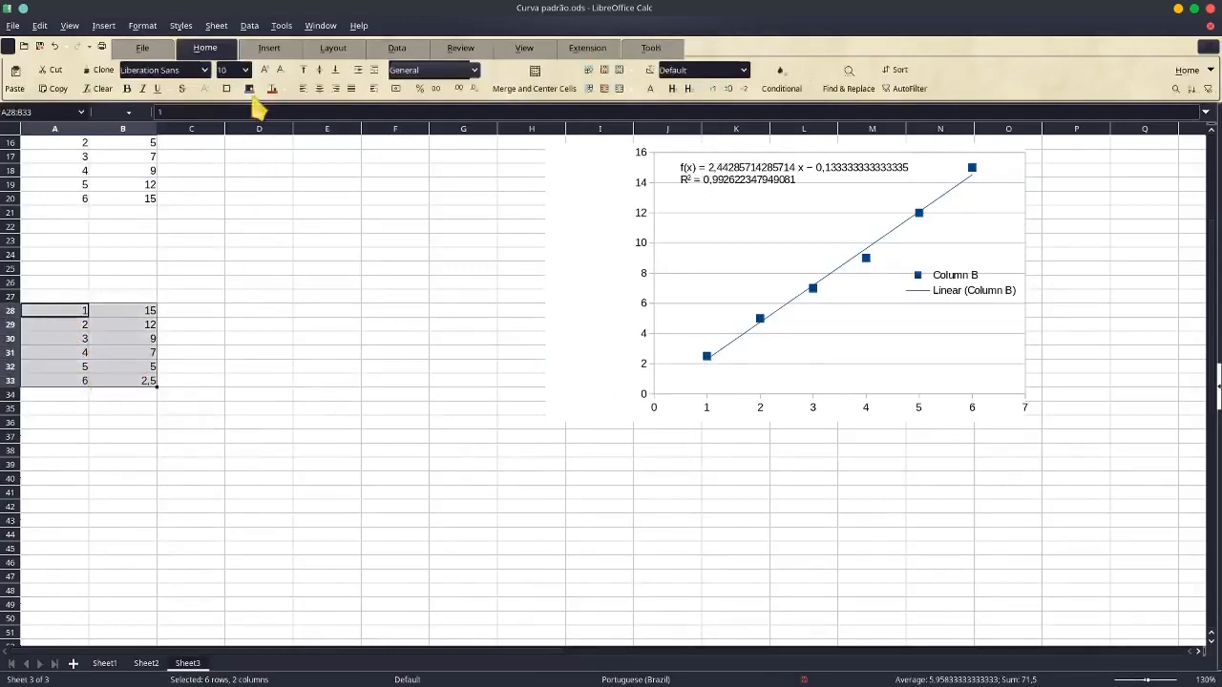
{"action": "left_click", "coordinate": [268, 48]}
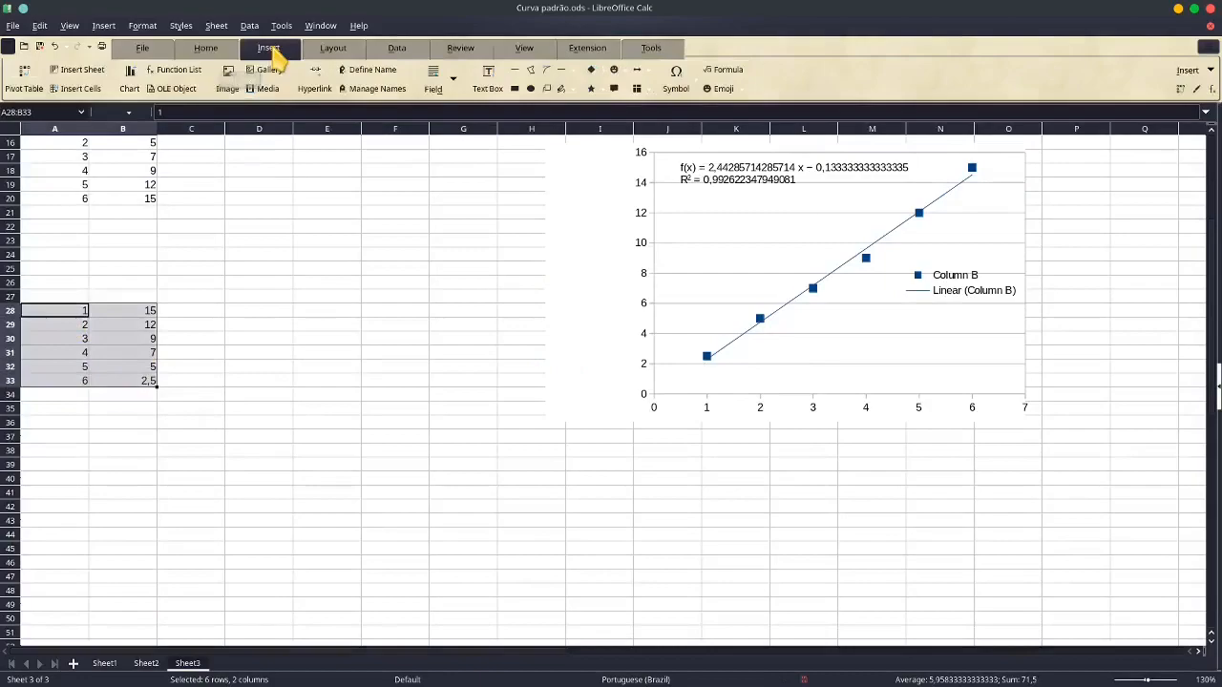
{"action": "left_click", "coordinate": [142, 86]}
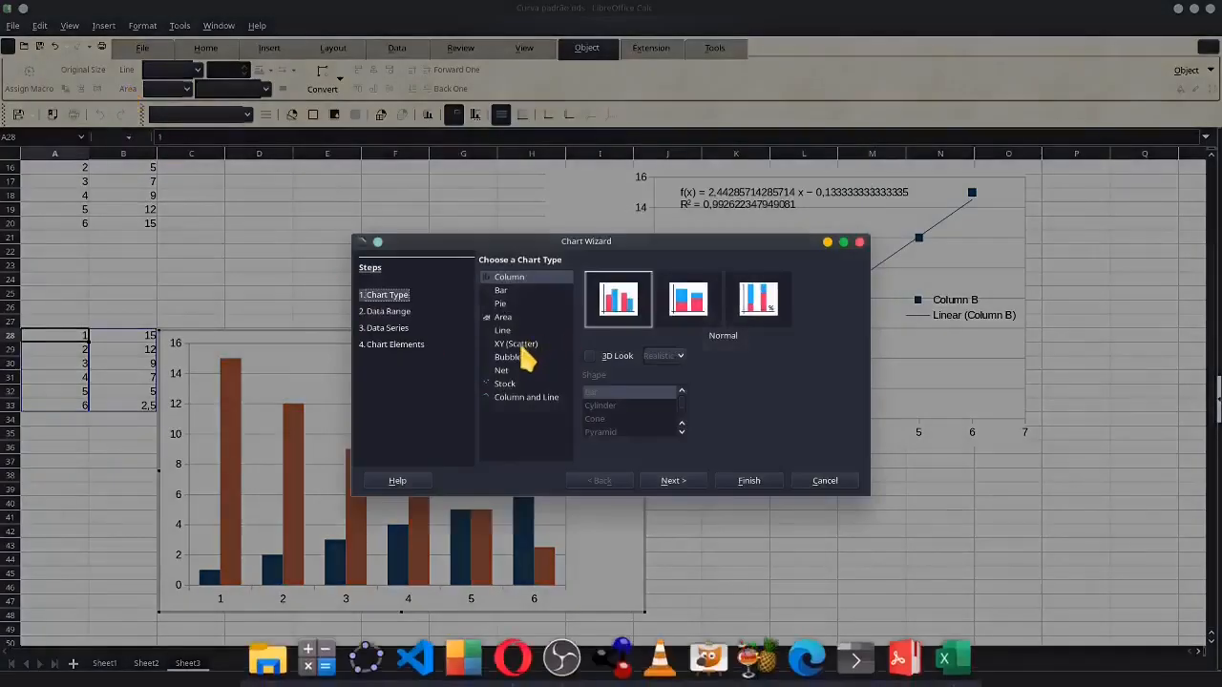
{"action": "left_click", "coordinate": [517, 345]}
{"action": "left_click", "coordinate": [743, 483]}
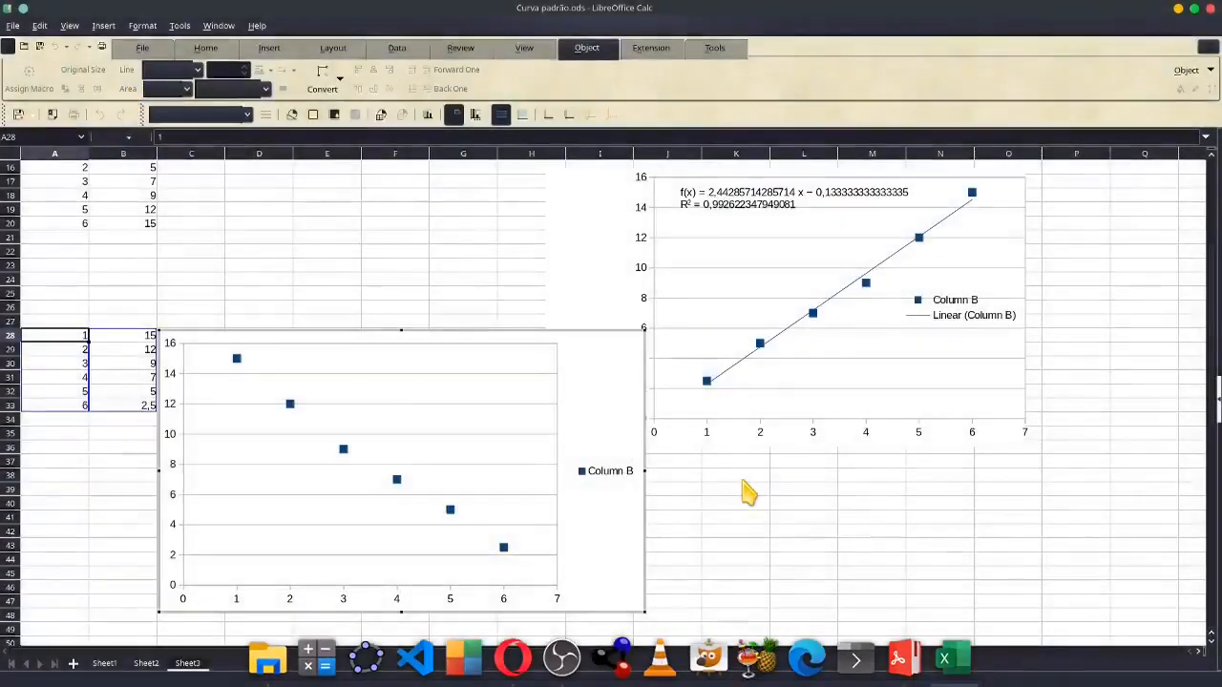
Add a linear trend line with its equation and R² to the third chart's series, and move the equation label slightly up
{"action": "left_click", "coordinate": [291, 410]}
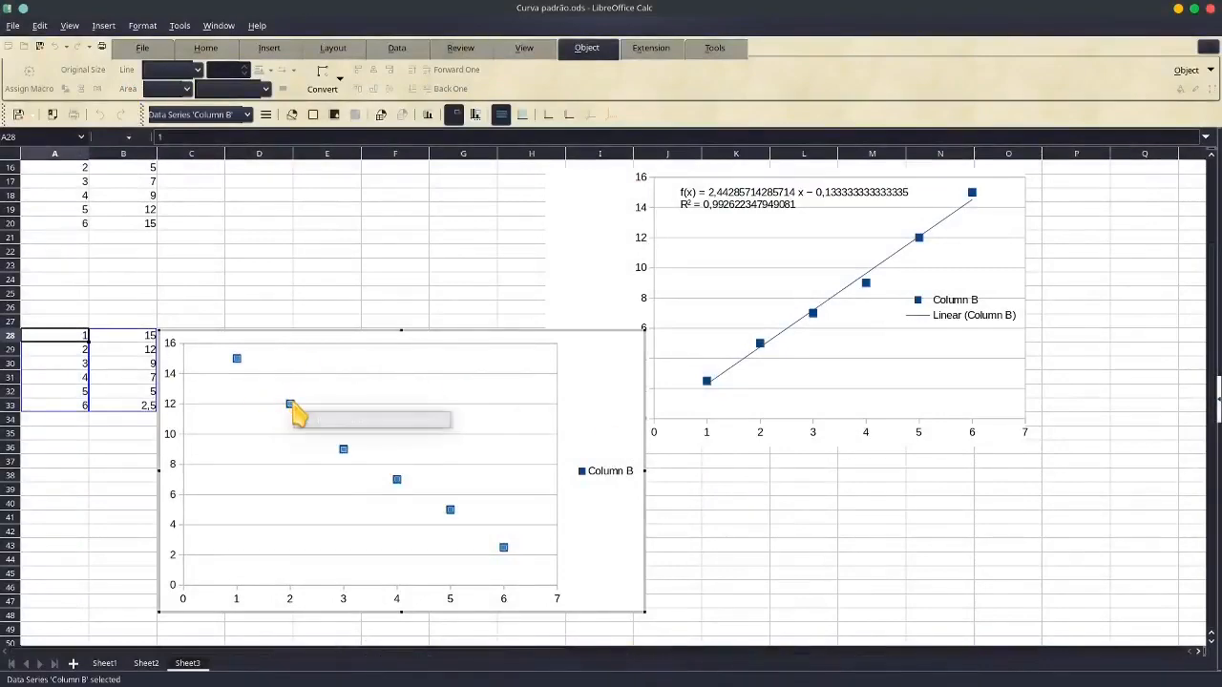
{"action": "right_click", "coordinate": [293, 408]}
{"action": "left_click", "coordinate": [349, 512]}
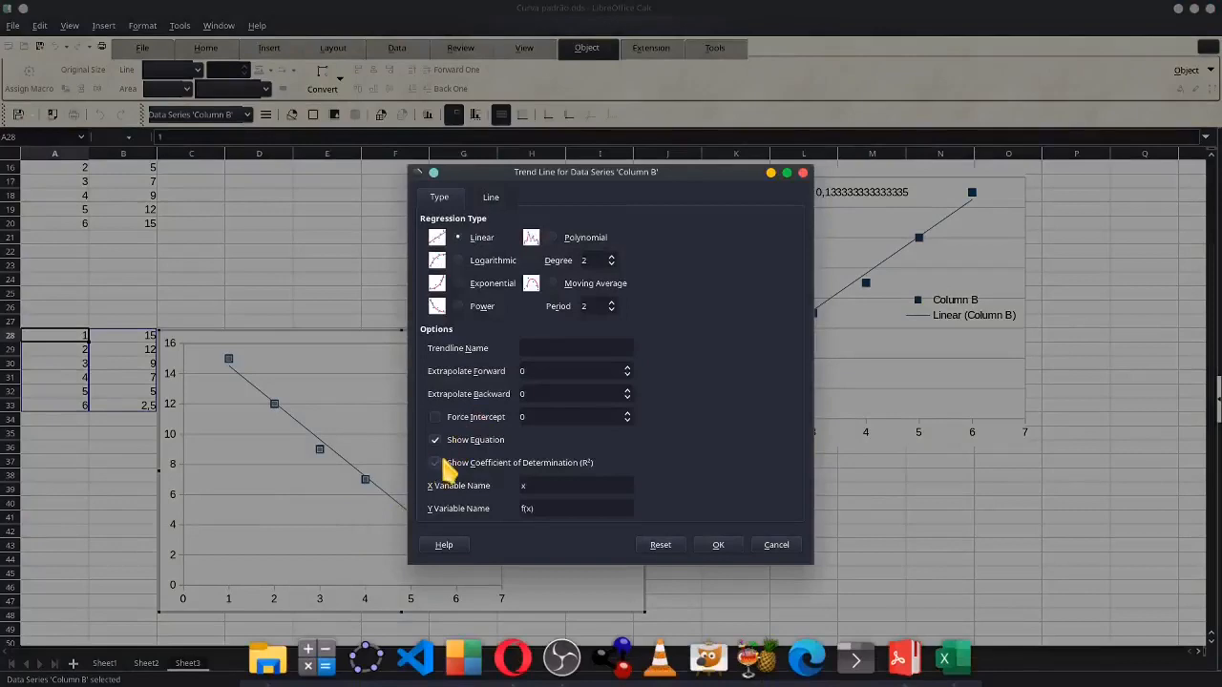
{"action": "left_click", "coordinate": [436, 463]}
{"action": "left_click", "coordinate": [718, 545]}
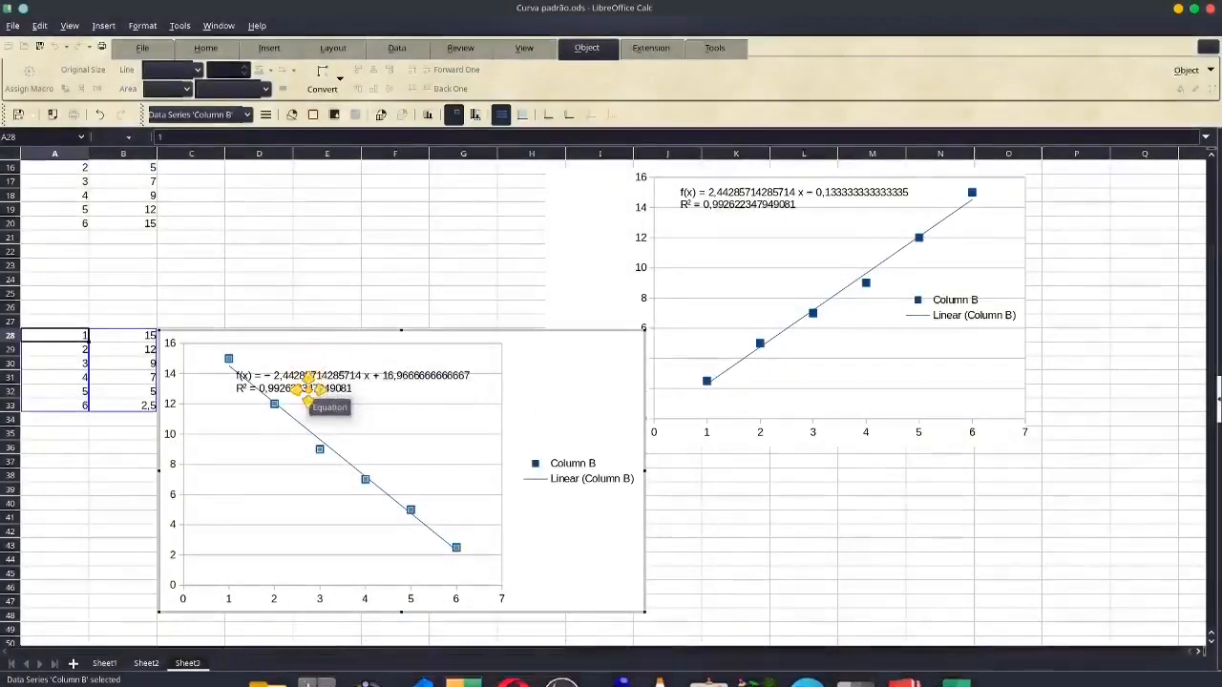
{"action": "left_click_drag", "start_coordinate": [307, 387], "coordinate": [326, 367]}
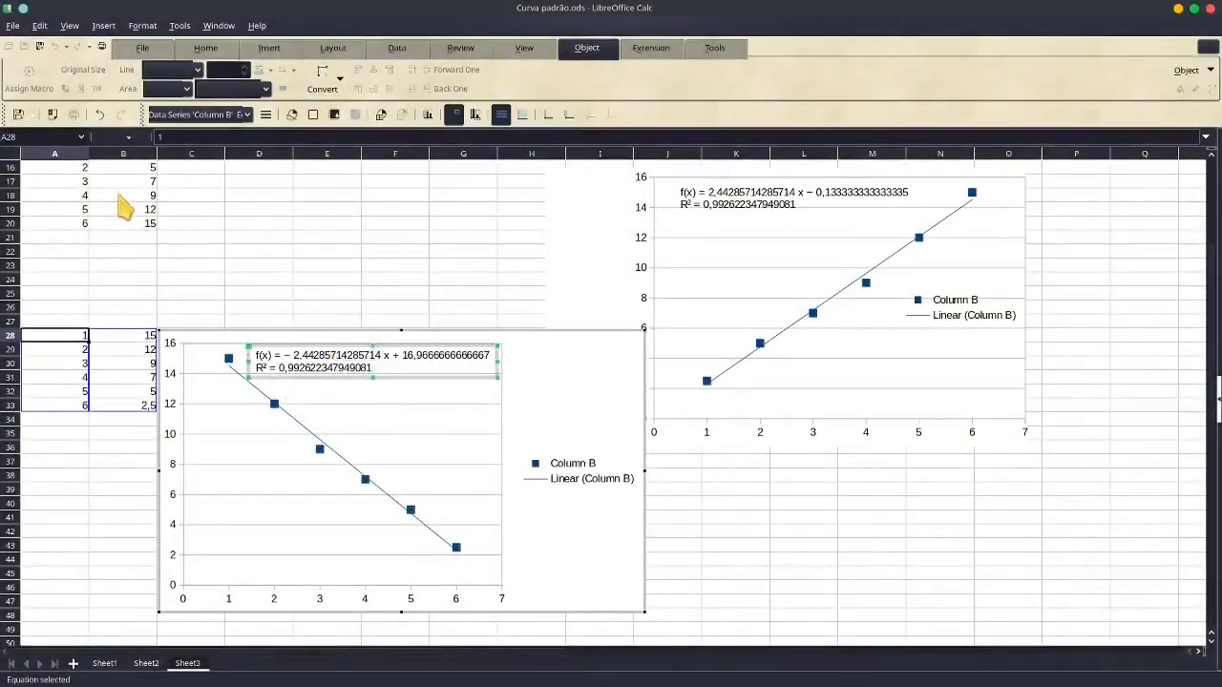
{"action": "scroll", "coordinate": [134, 206], "scroll_direction": "up", "scroll_amount": 1}
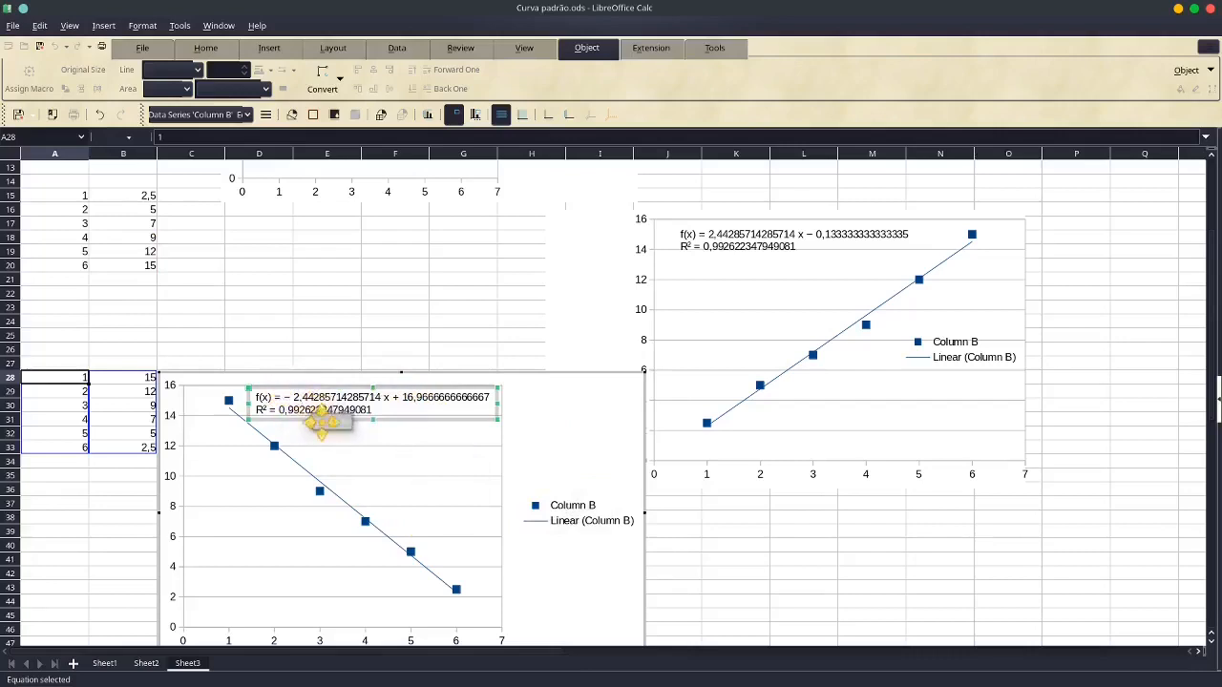
{"action": "left_click", "coordinate": [579, 444]}
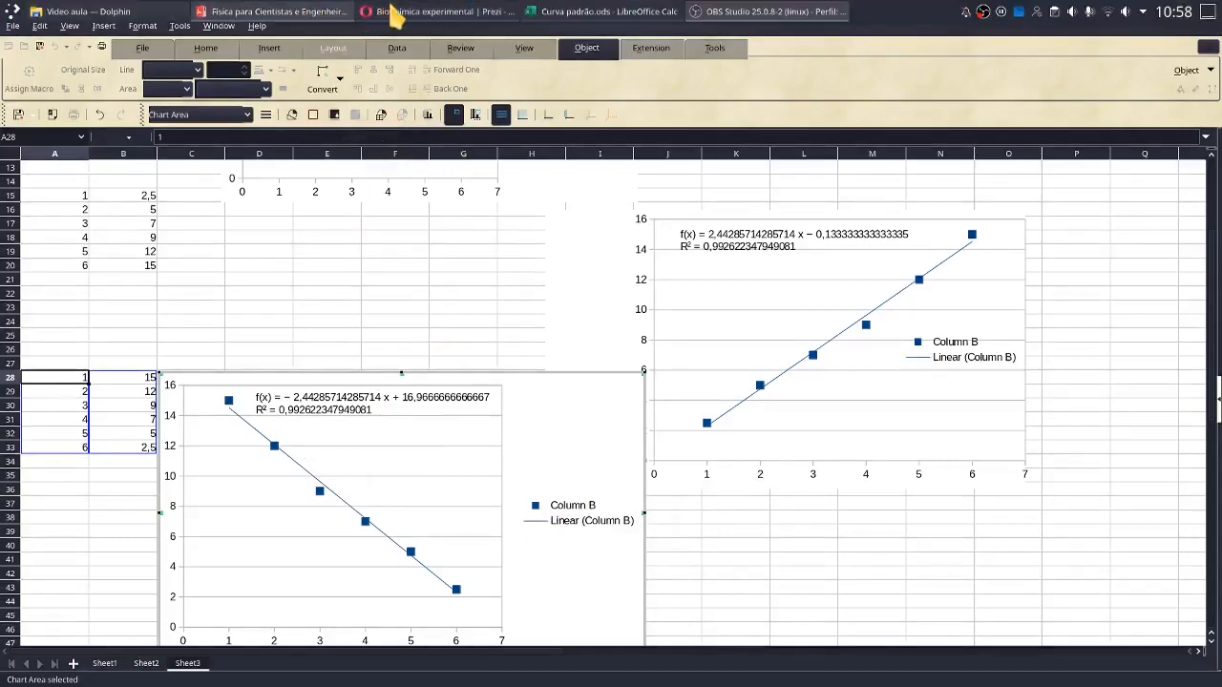
Switch to the browser's YouTube video "Equação da reta no Excel" and show it full screen from its beginning
{"action": "left_click", "coordinate": [360, 19]}
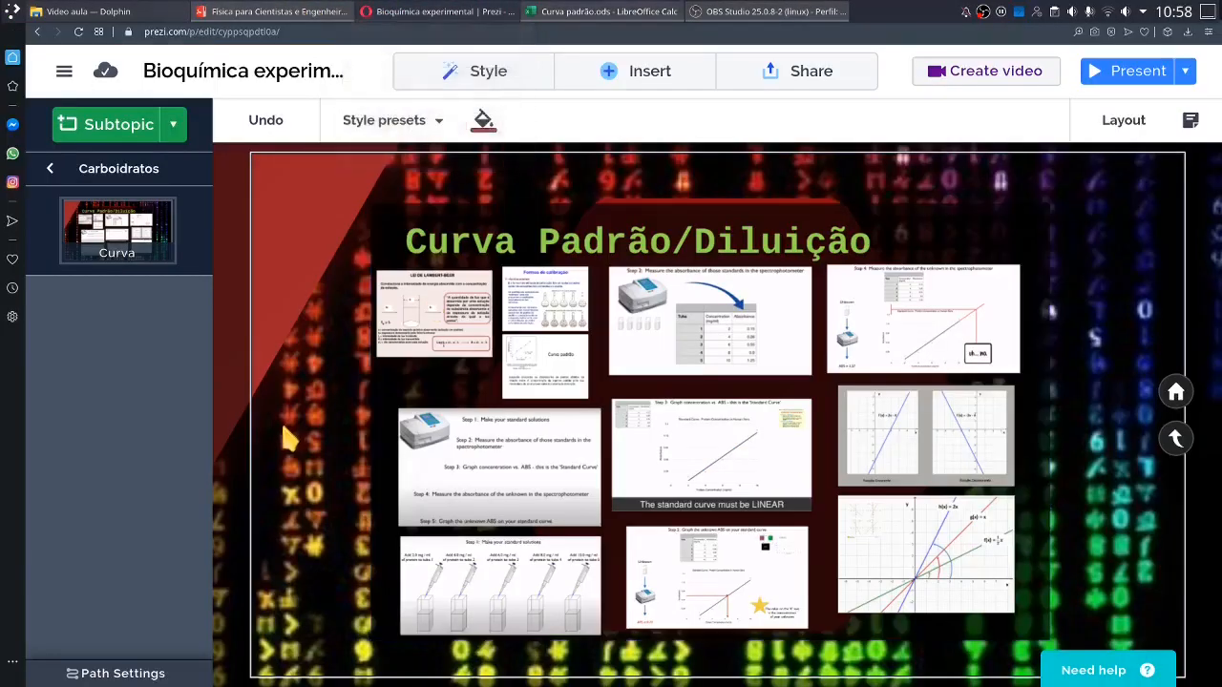
{"action": "left_click", "coordinate": [87, 11]}
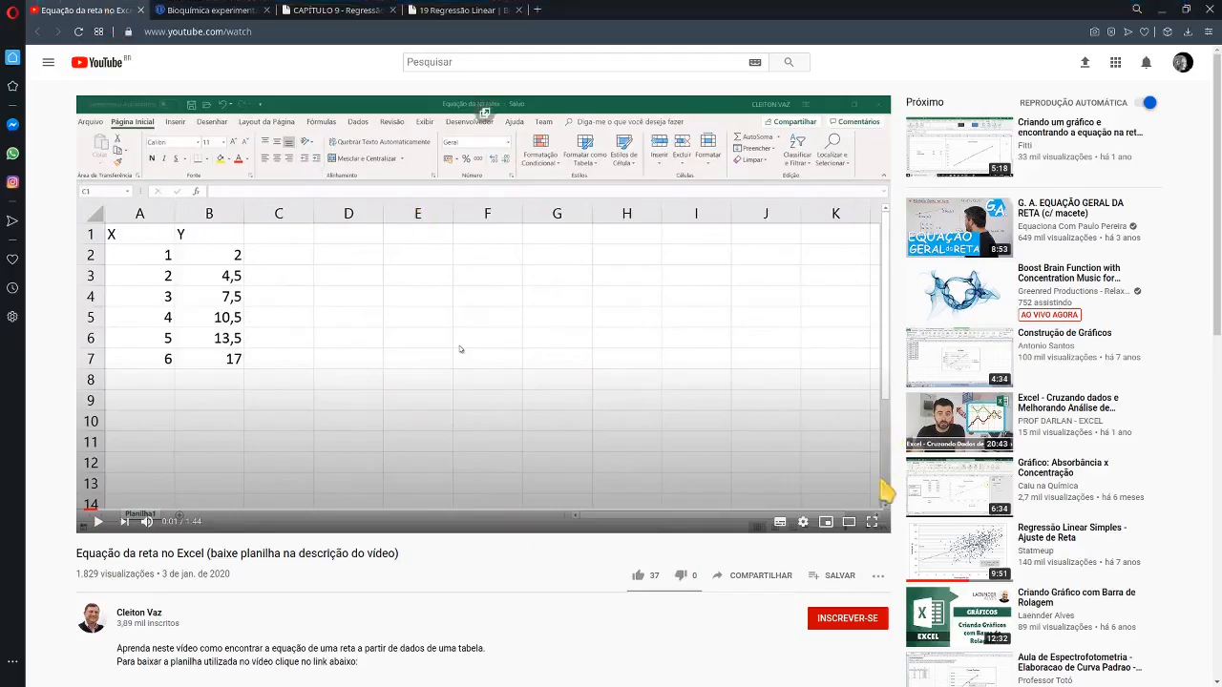
{"action": "left_click", "coordinate": [878, 524]}
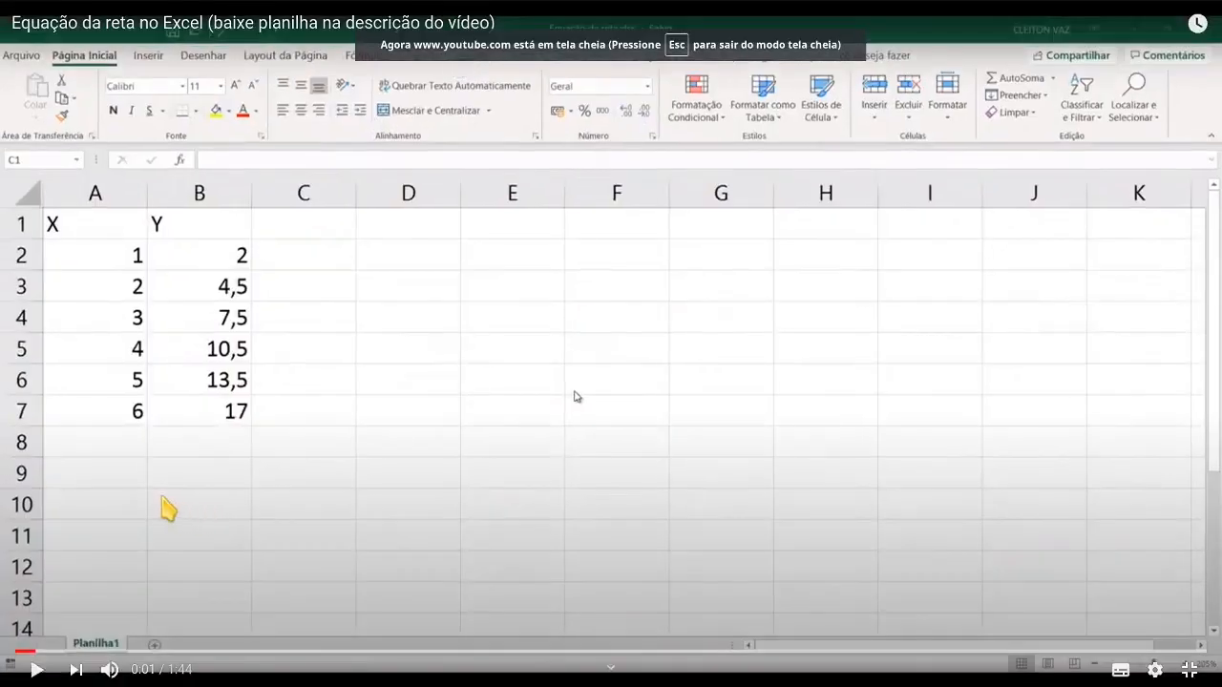
{"action": "left_click_drag", "start_coordinate": [32, 652], "coordinate": [9, 655]}
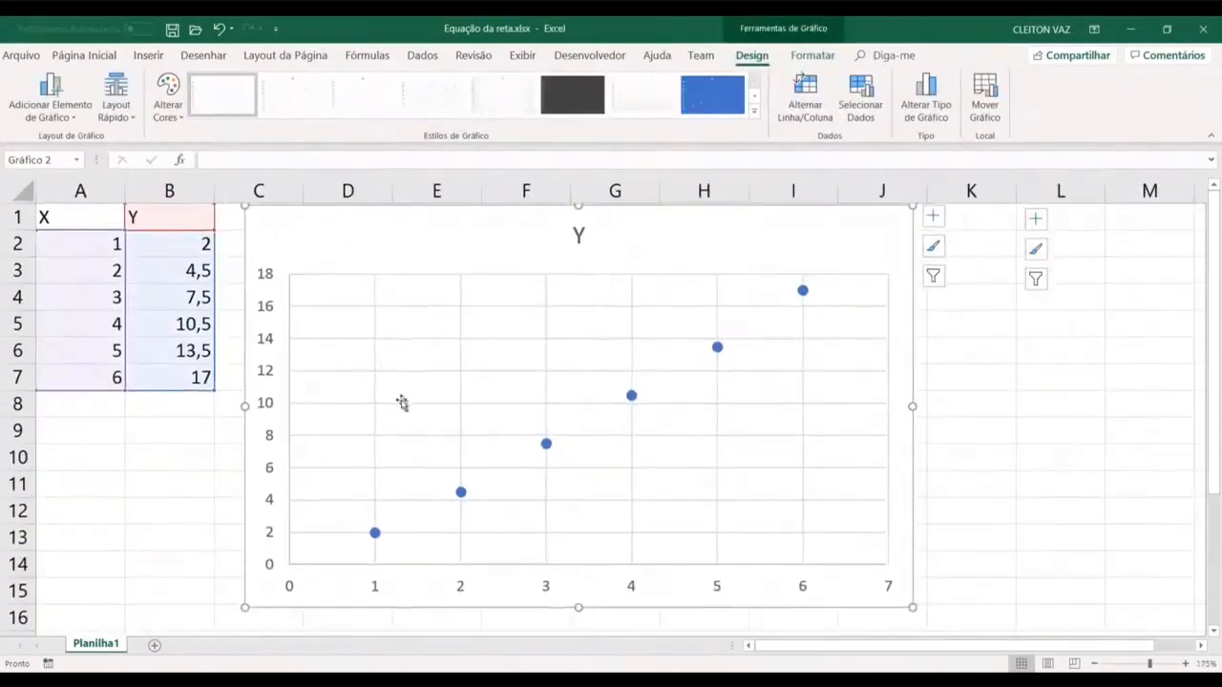
Watch how the video adds a linear trend line with equation and R² in Excel, and leave full screen at its end
{"action": "left_click", "coordinate": [549, 443]}
{"action": "right_click", "coordinate": [545, 446]}
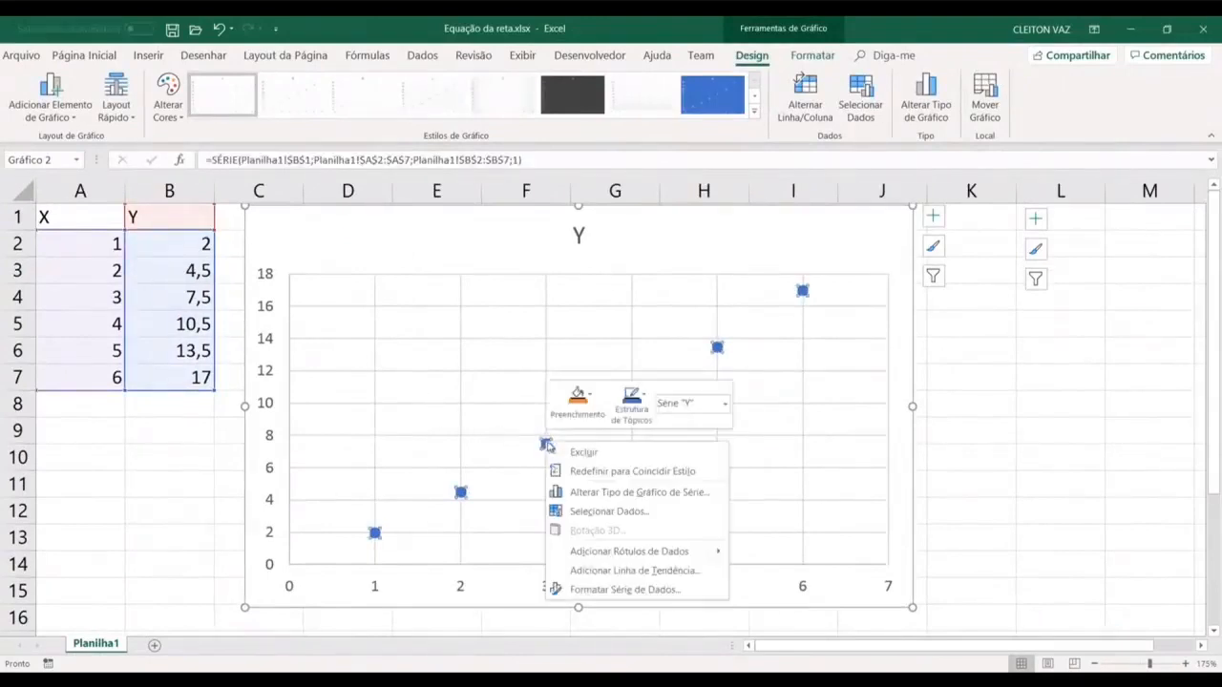
{"action": "left_click", "coordinate": [635, 570]}
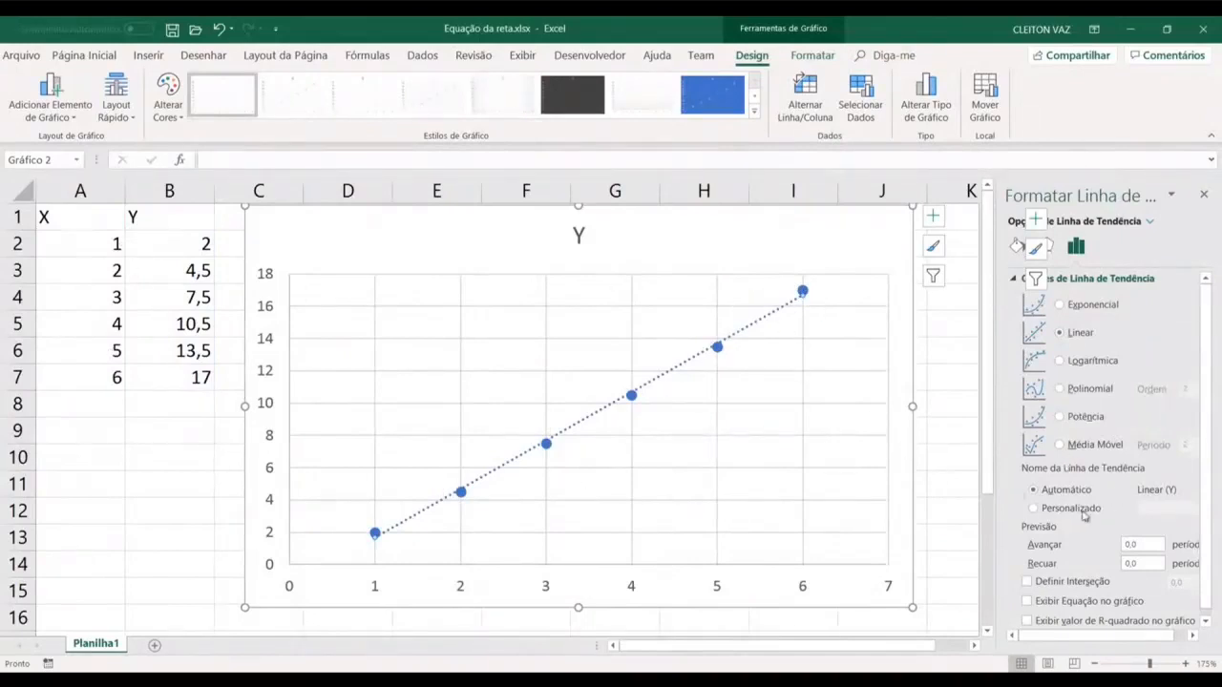
{"action": "left_click", "coordinate": [1027, 601]}
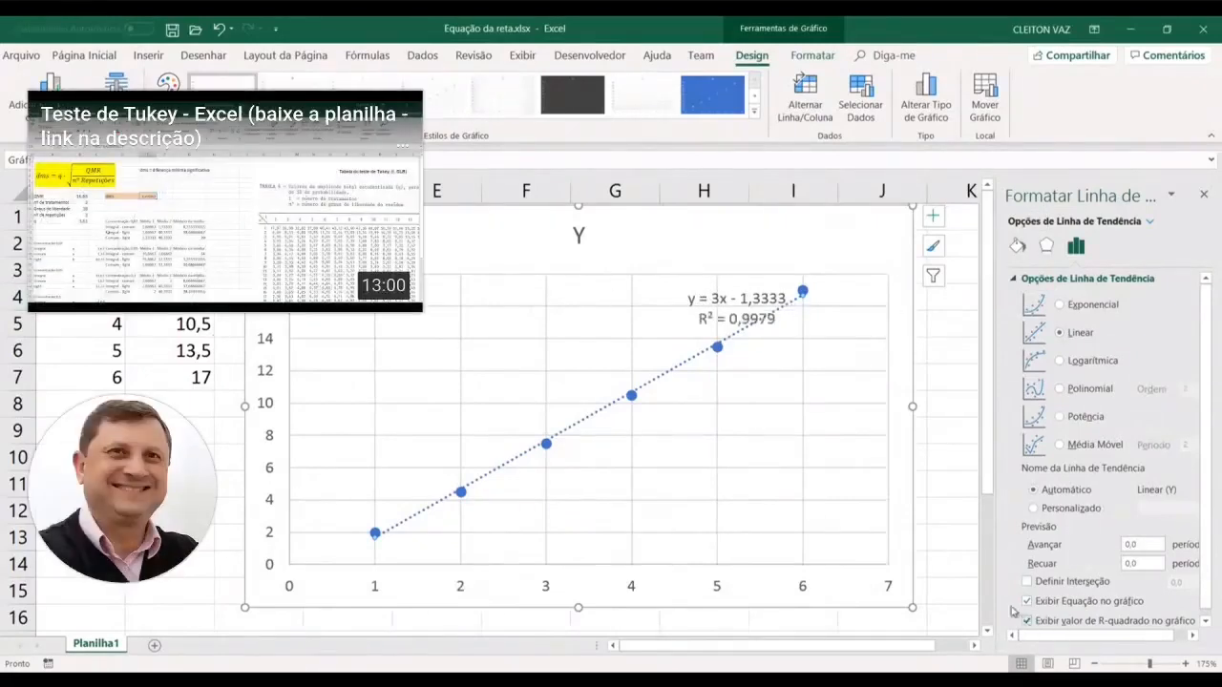
{"action": "left_click_drag", "start_coordinate": [730, 305], "coordinate": [468, 315]}
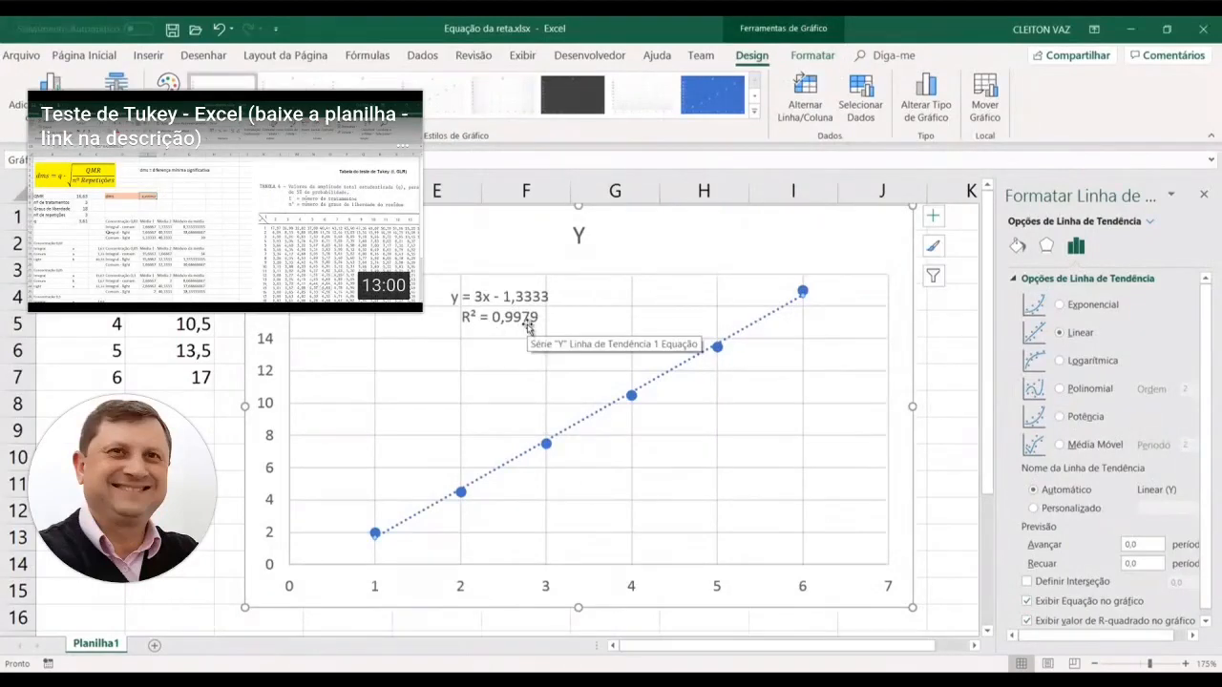
{"action": "key", "text": "Escape"}
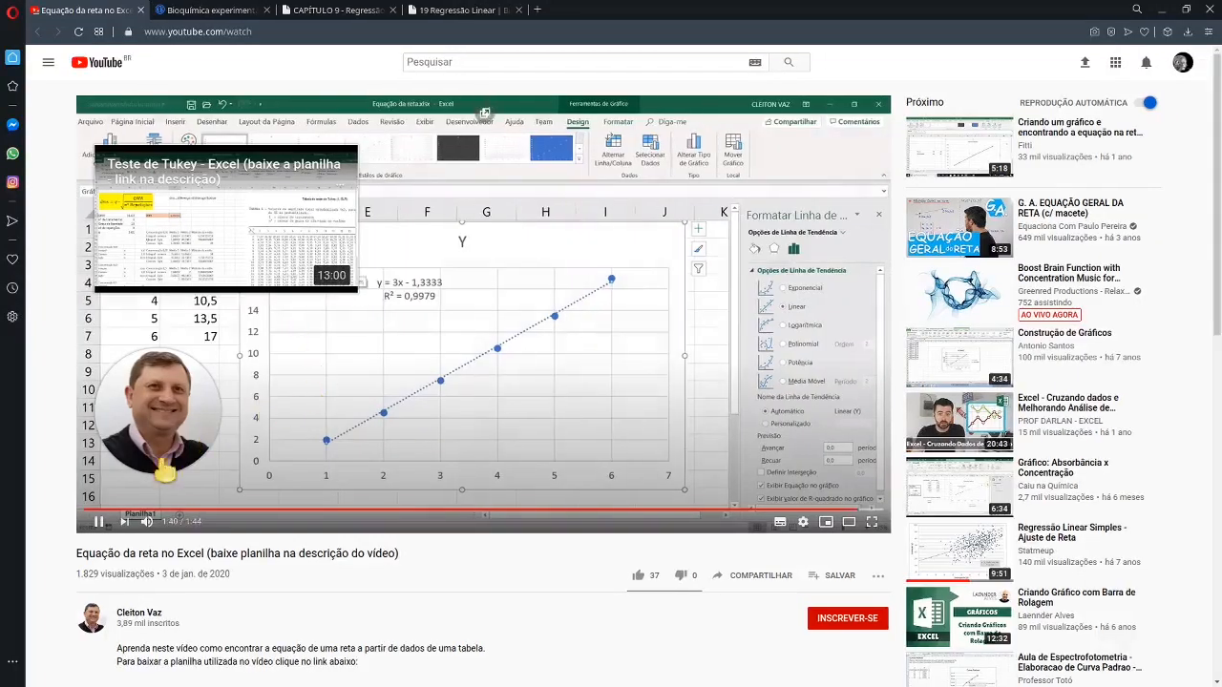
{"action": "left_click", "coordinate": [98, 521]}
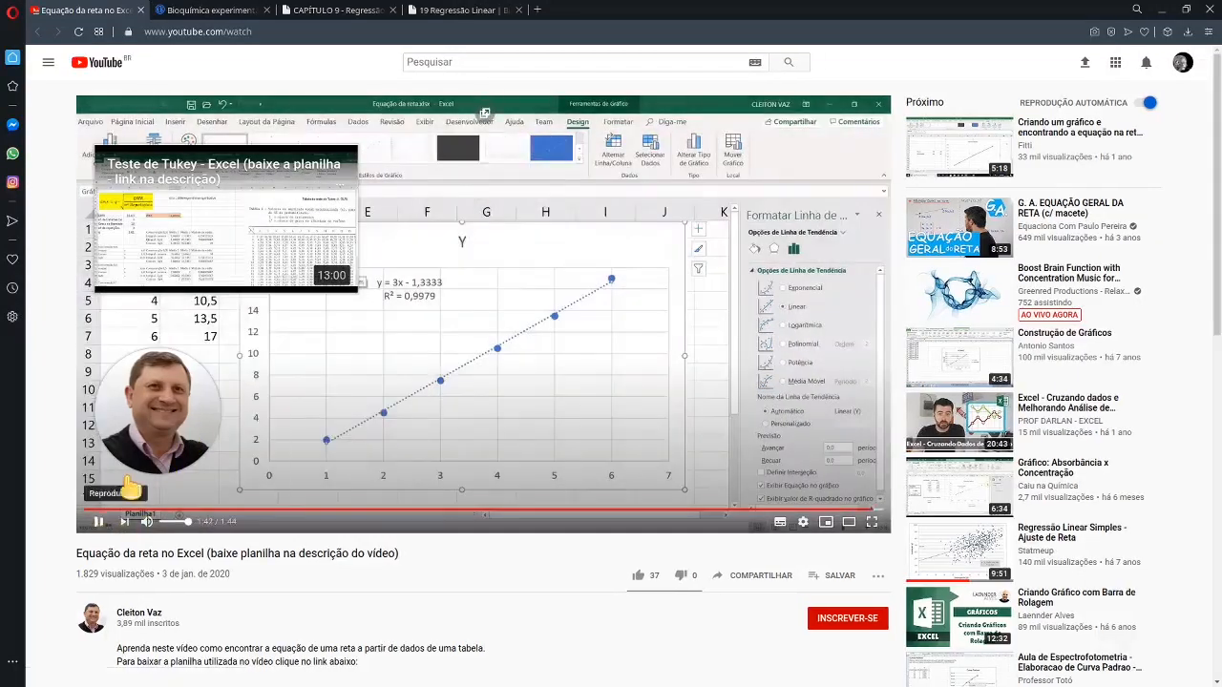
Switch back to LibreOffice Calc and show Sheet1's albumin dilution table at 200% zoom
{"action": "mouse_move", "coordinate": [296, 11]}
{"action": "left_click", "coordinate": [392, 14]}
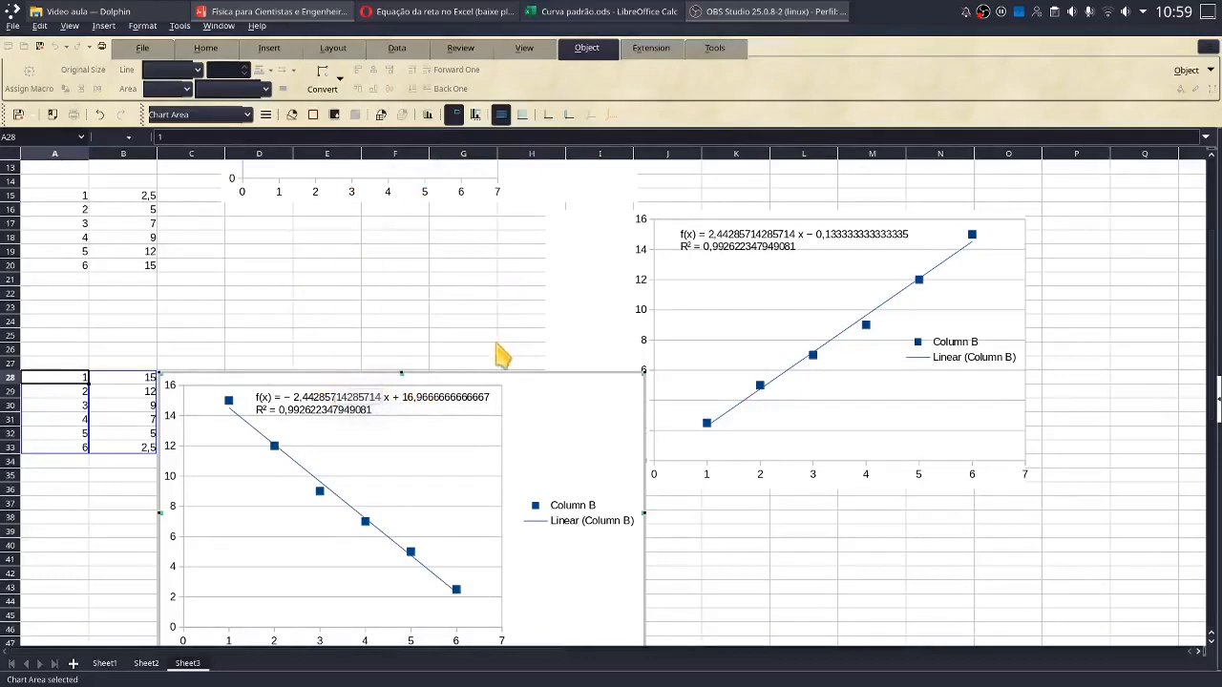
{"action": "left_click", "coordinate": [104, 664]}
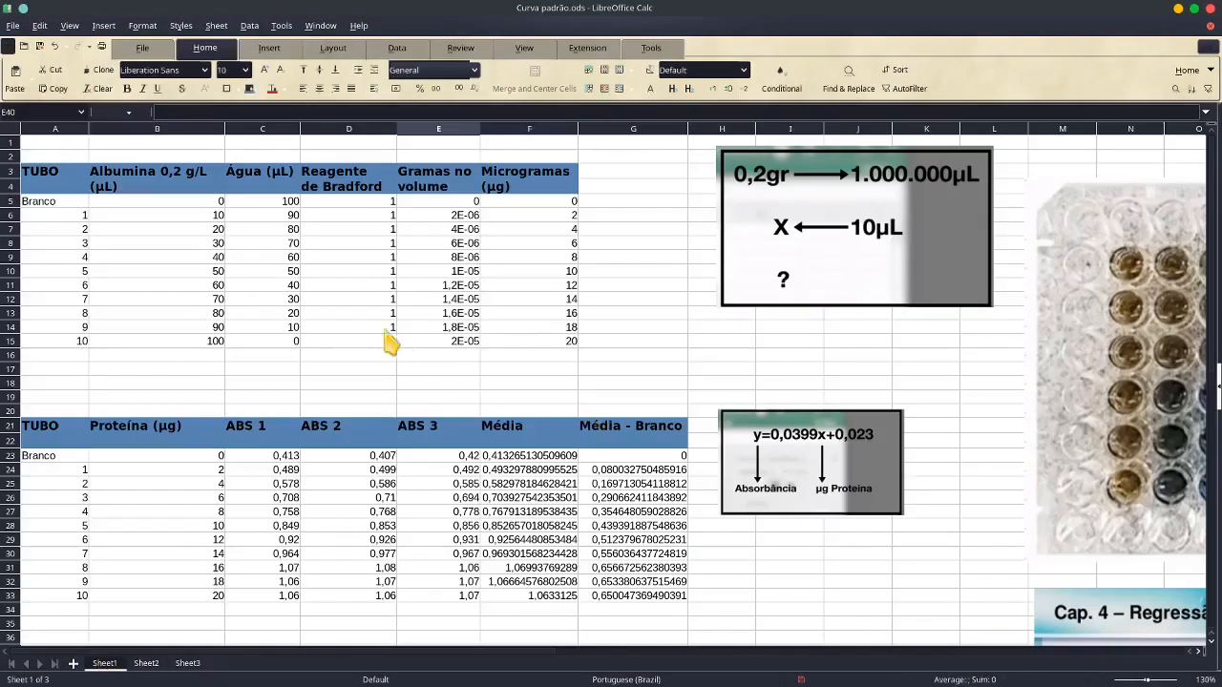
{"action": "left_click", "coordinate": [553, 371]}
{"action": "left_click", "coordinate": [153, 373]}
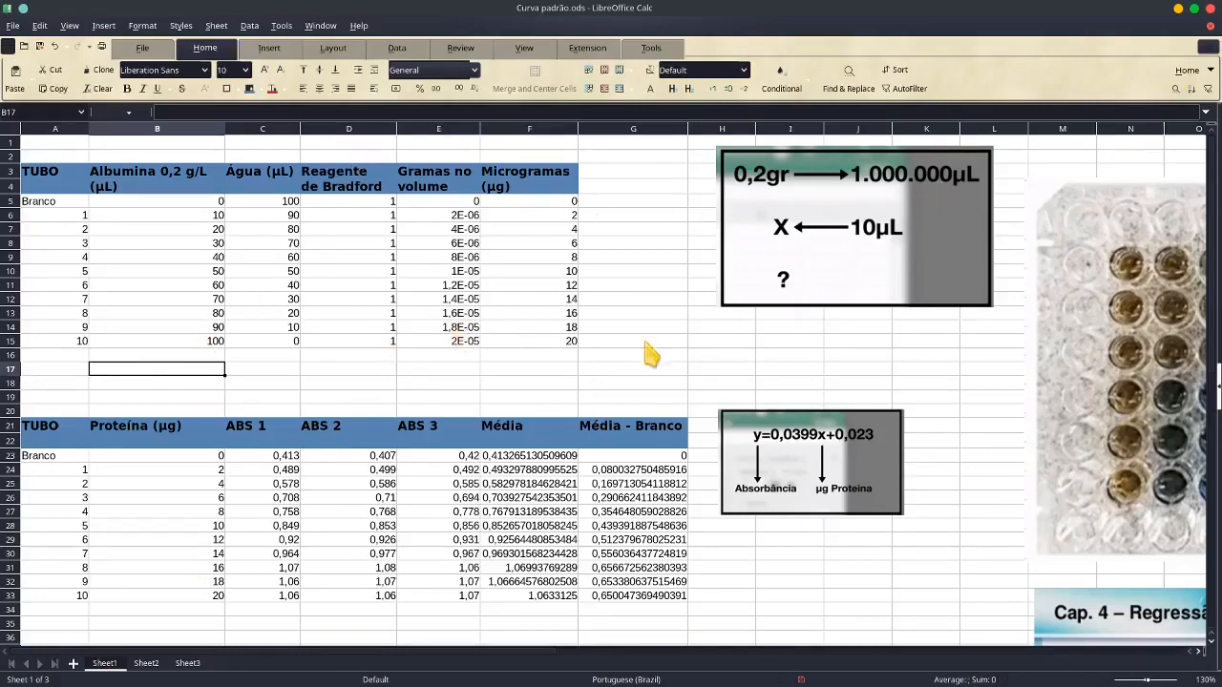
{"action": "scroll", "coordinate": [589, 407], "scroll_direction": "up", "scroll_amount": 5, "text": "ctrl"}
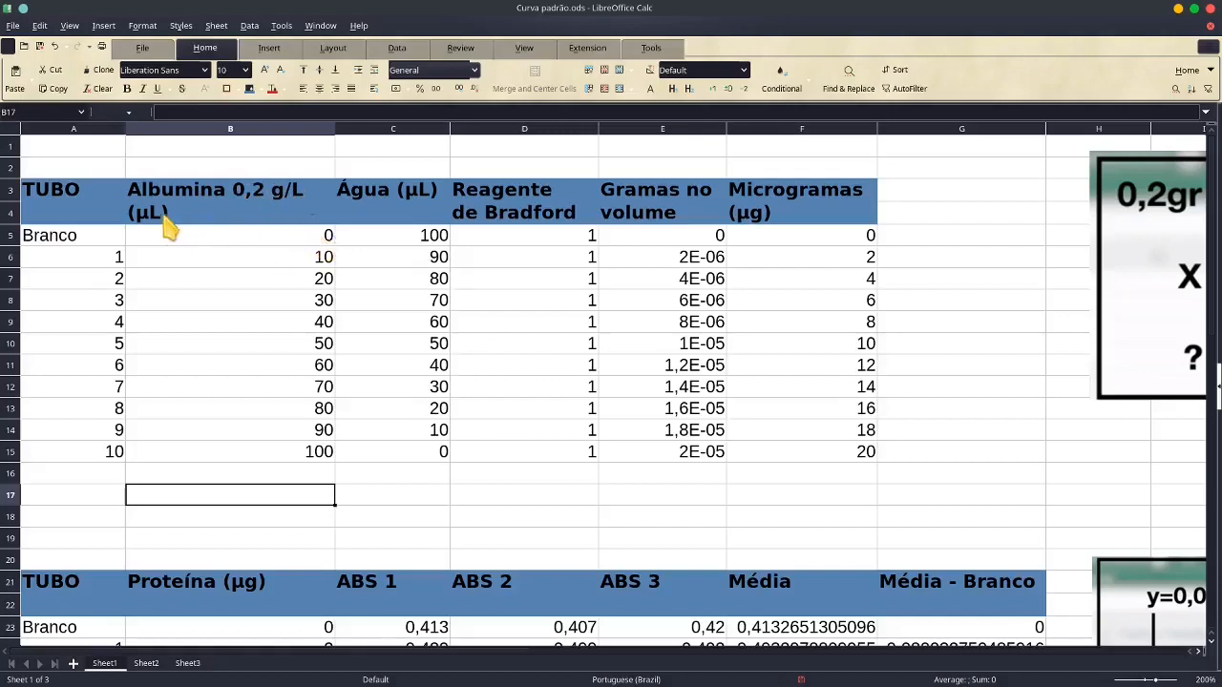
Examine the blank's albumin and water volumes in the dilution table, and the albumin volumes of tubes 1 to 10
{"action": "left_click", "coordinate": [78, 244]}
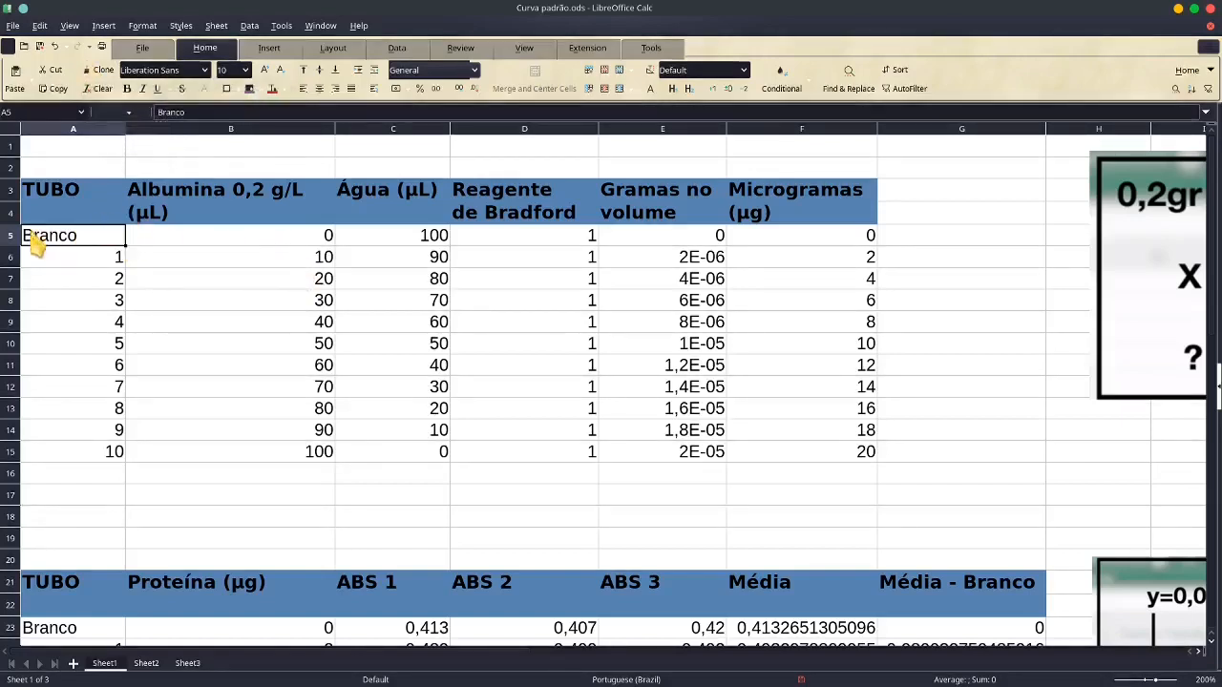
{"action": "left_click", "coordinate": [286, 238]}
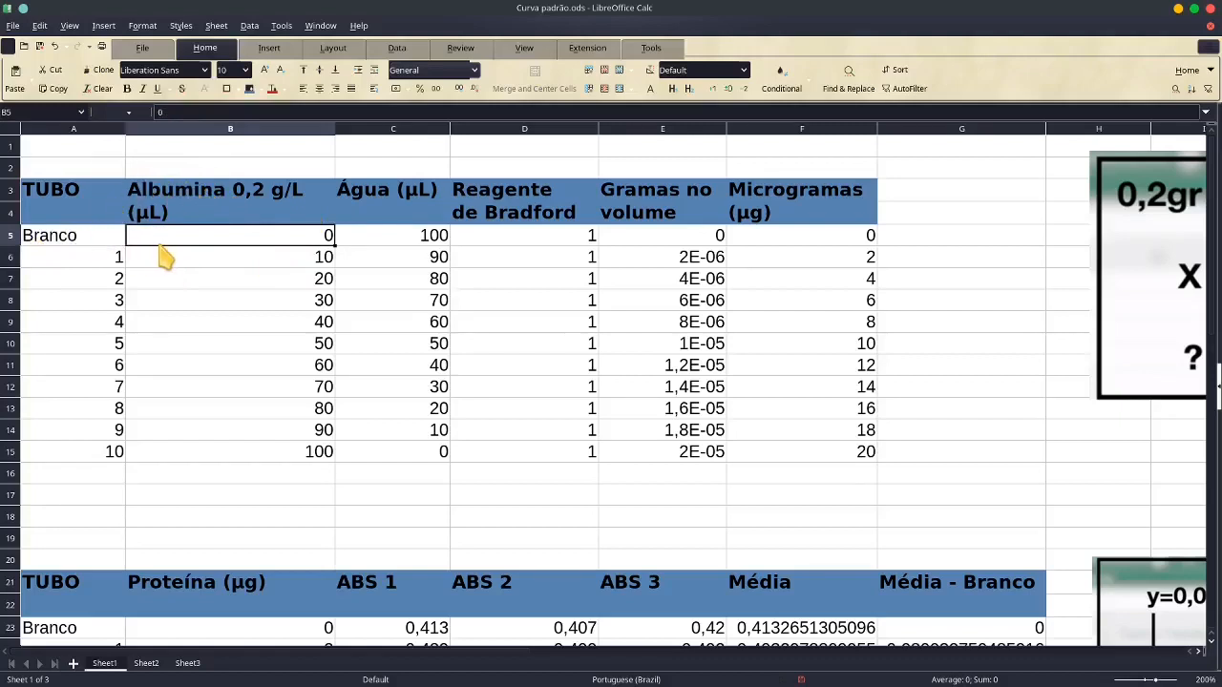
{"action": "left_click", "coordinate": [419, 236]}
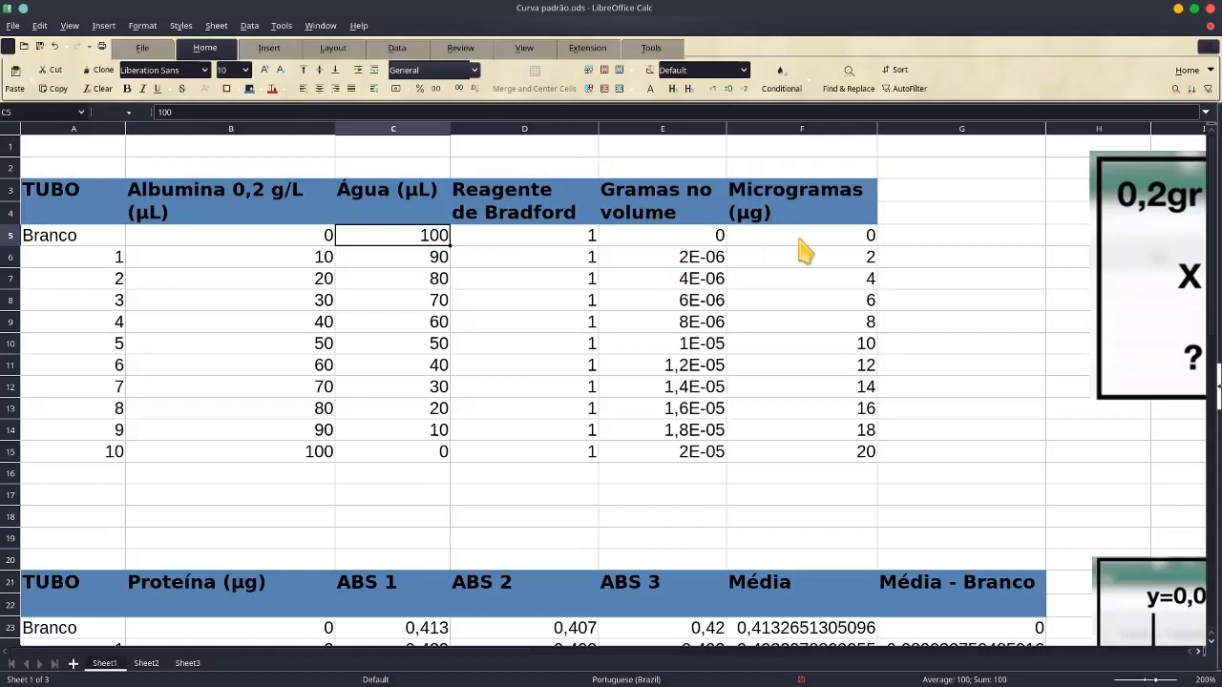
{"action": "left_click", "coordinate": [88, 273]}
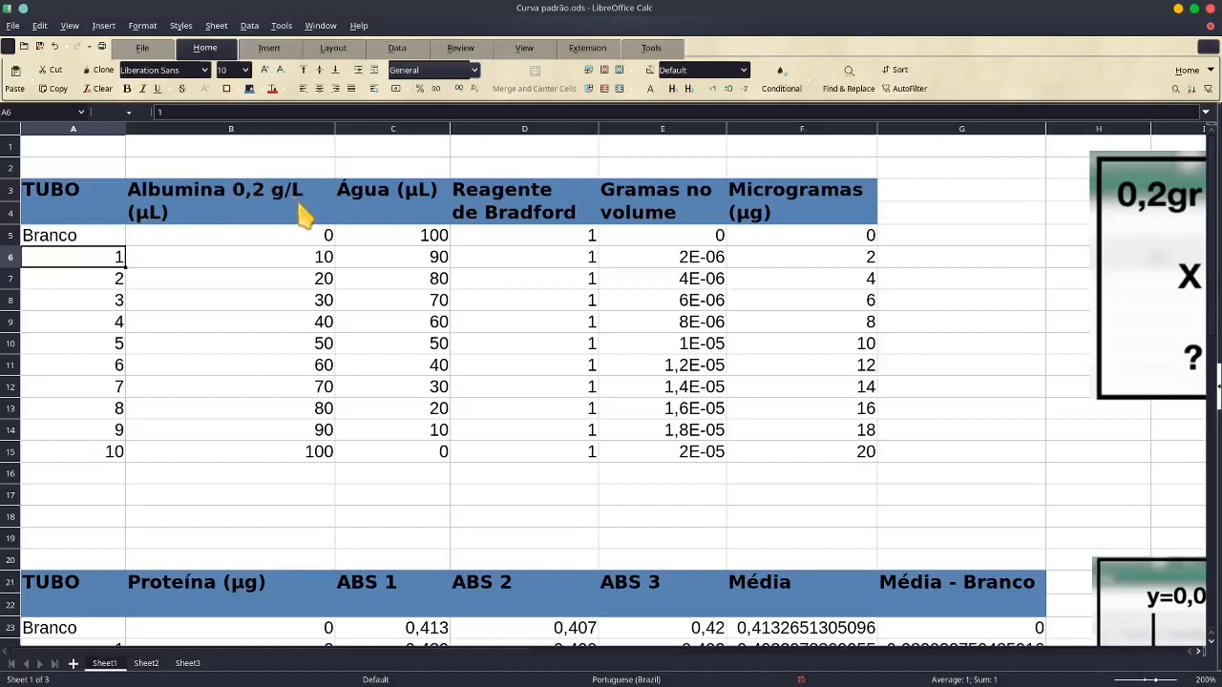
{"action": "left_click", "coordinate": [303, 258]}
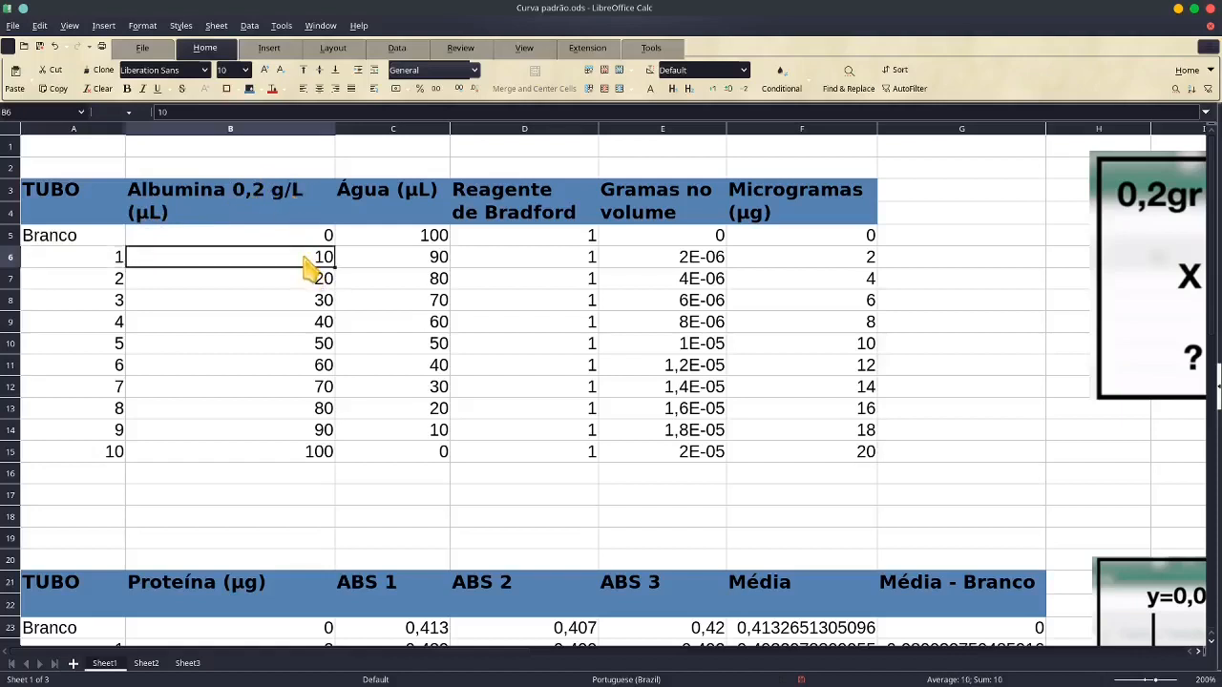
{"action": "left_click", "coordinate": [141, 280]}
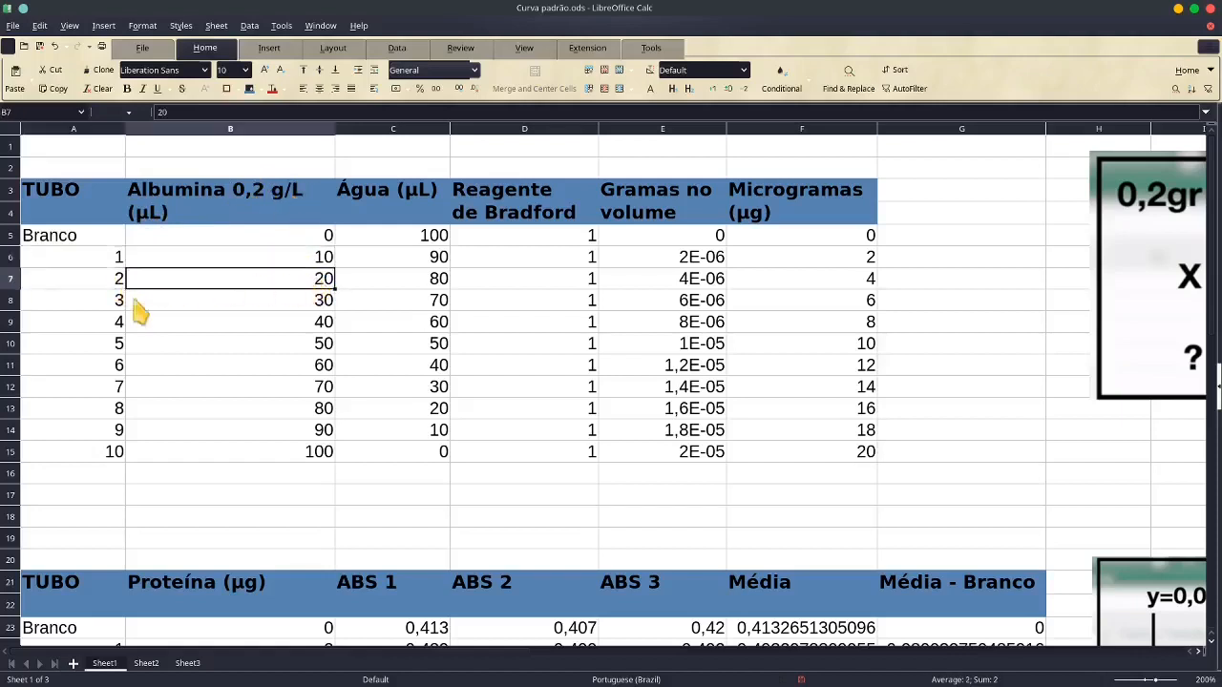
{"action": "left_click", "coordinate": [114, 302]}
{"action": "left_click", "coordinate": [291, 308]}
{"action": "left_click", "coordinate": [120, 324]}
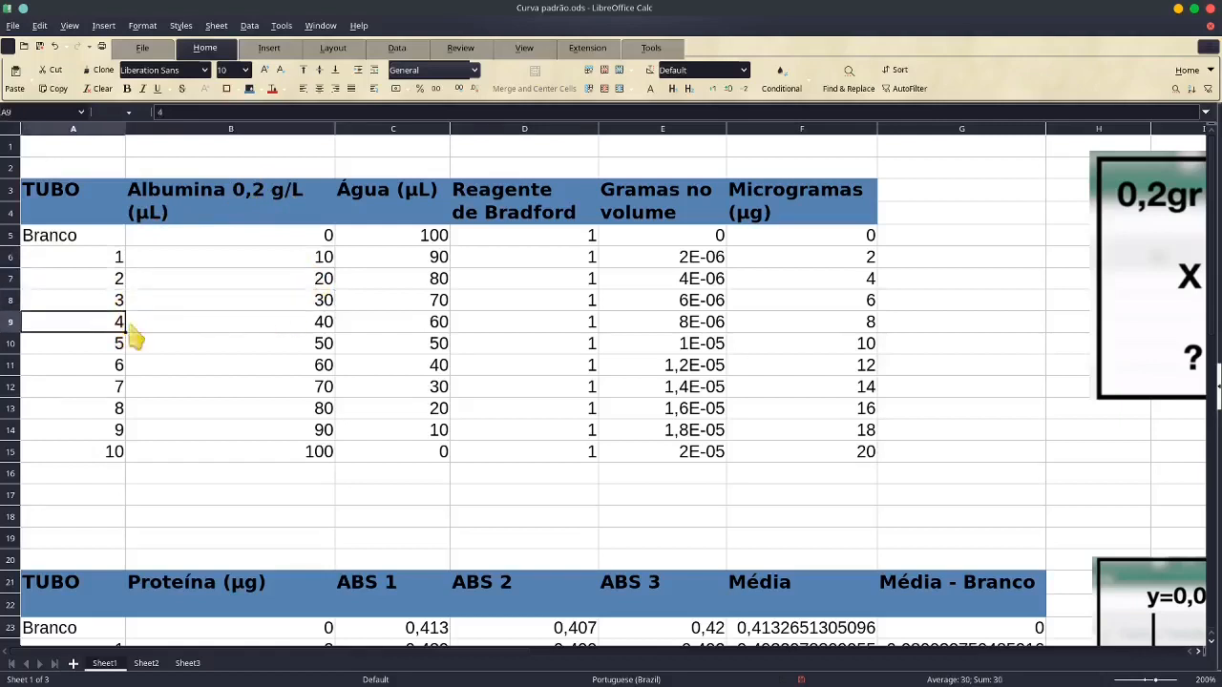
{"action": "left_click", "coordinate": [288, 329]}
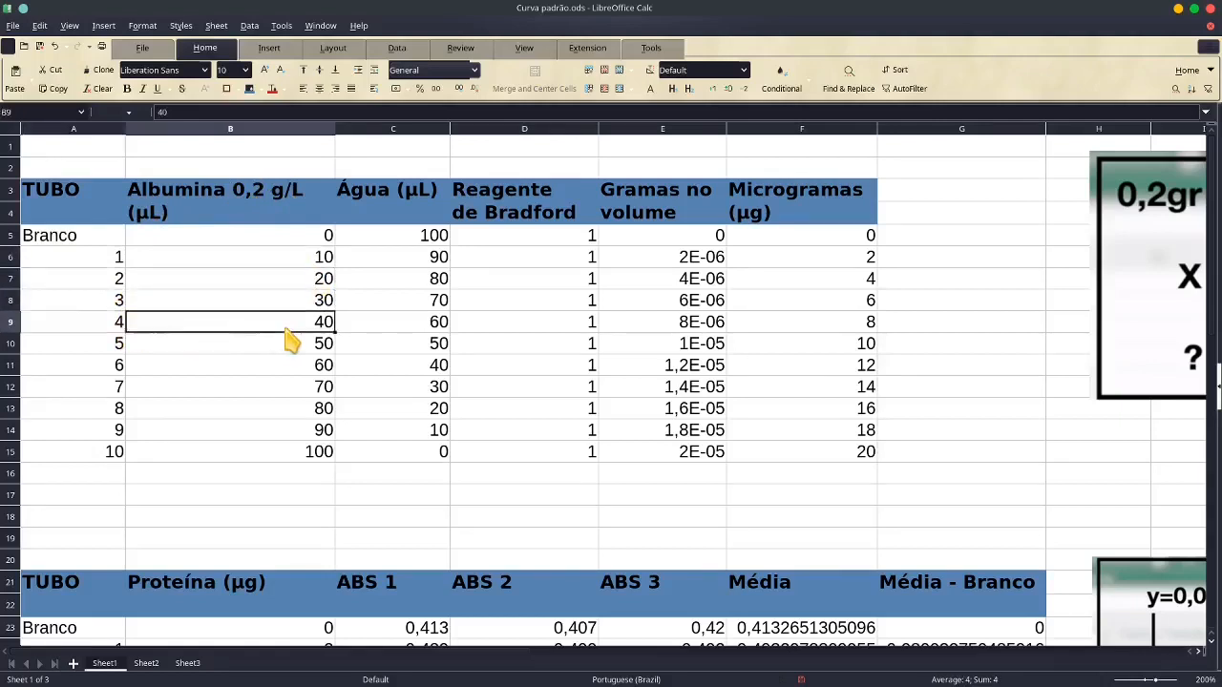
{"action": "left_click", "coordinate": [279, 456]}
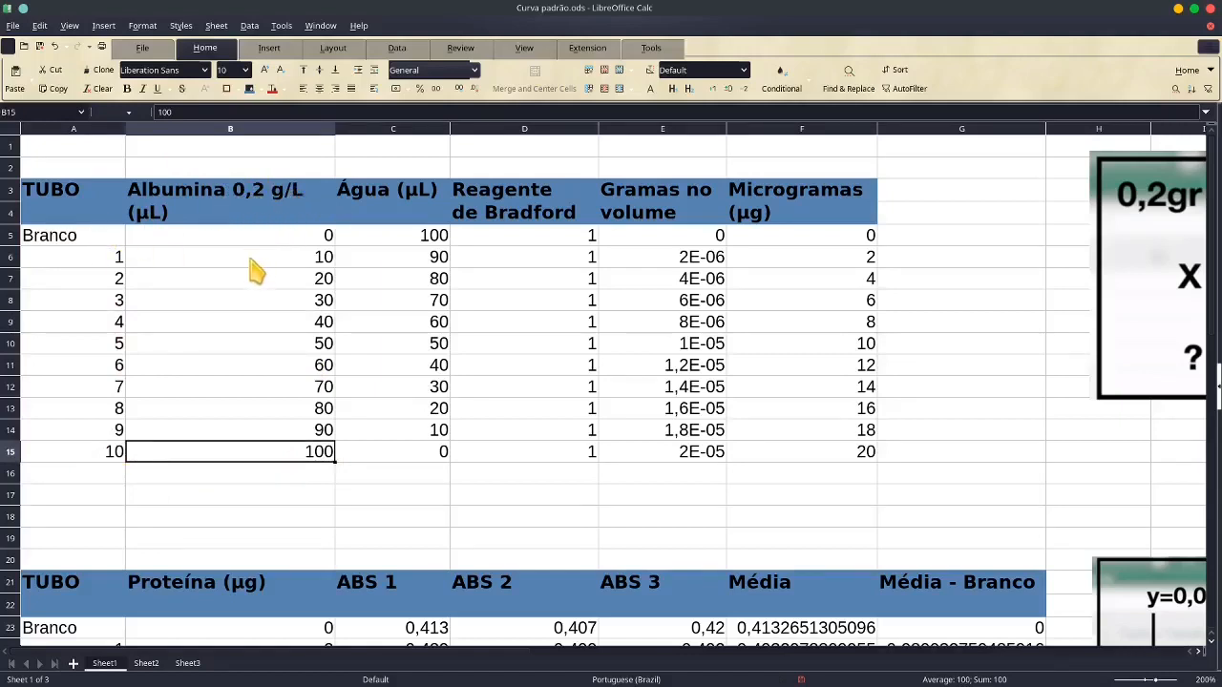
{"action": "left_click_drag", "start_coordinate": [252, 261], "coordinate": [244, 454]}
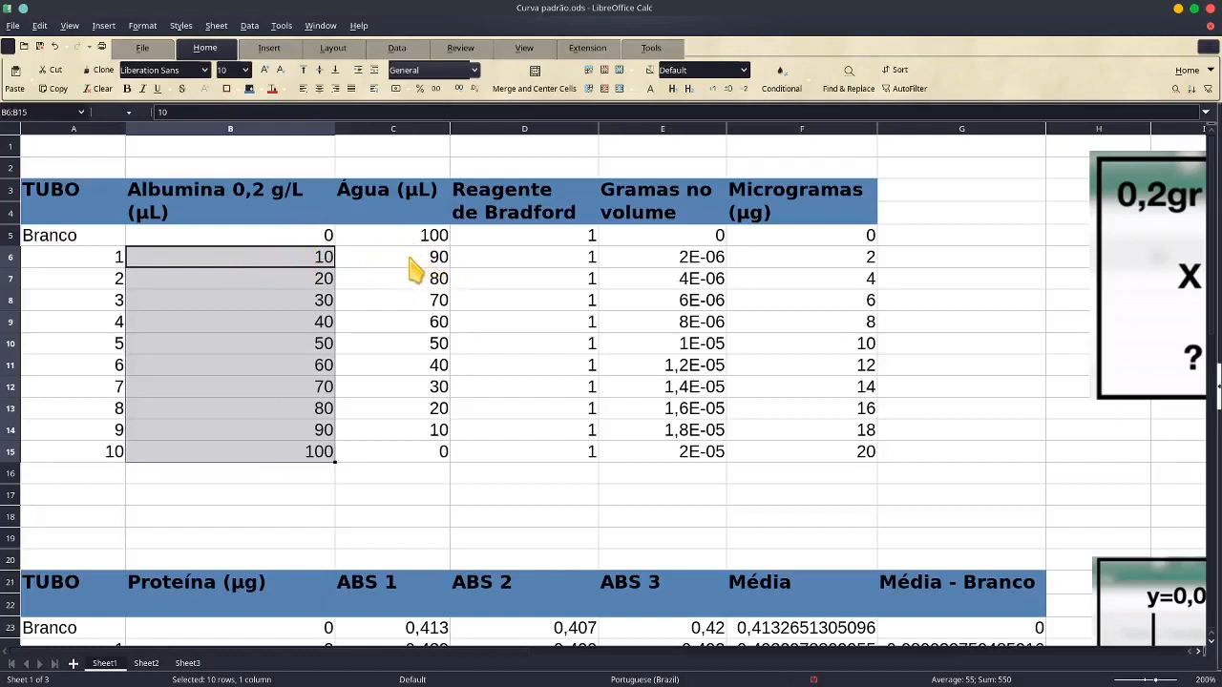
Compare the albumin and water volumes from the blank to tube 10, and review the Reagente de Bradford column
{"action": "left_click", "coordinate": [296, 238]}
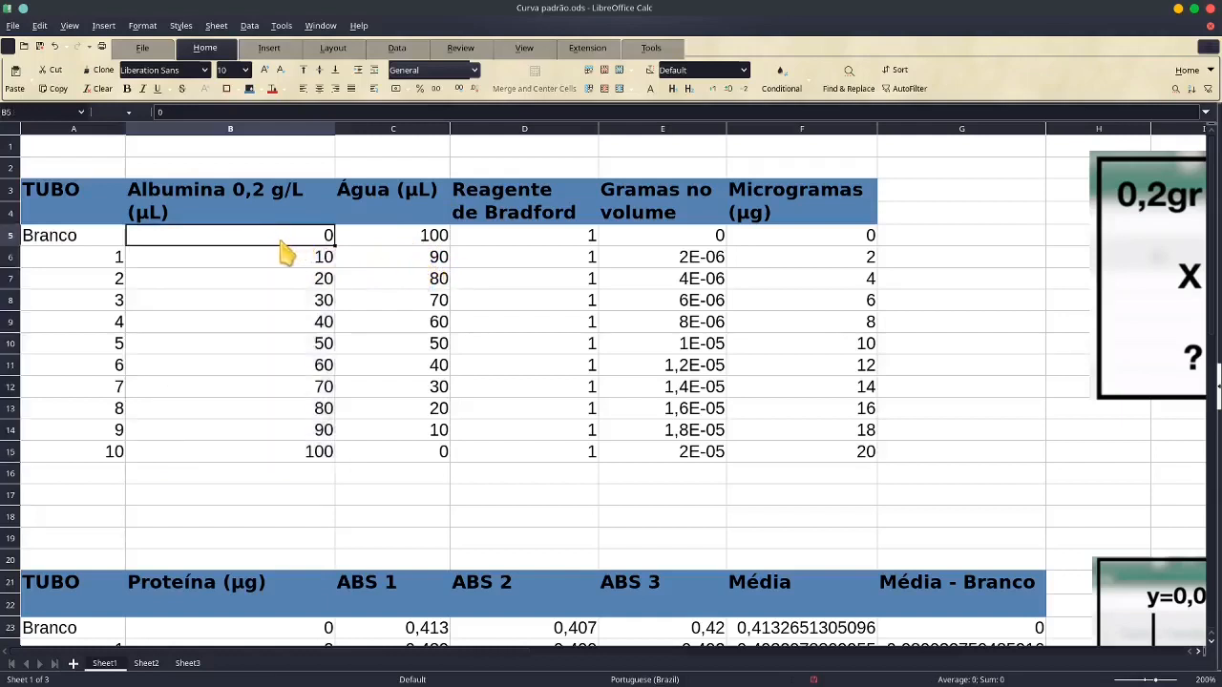
{"action": "left_click", "coordinate": [428, 241]}
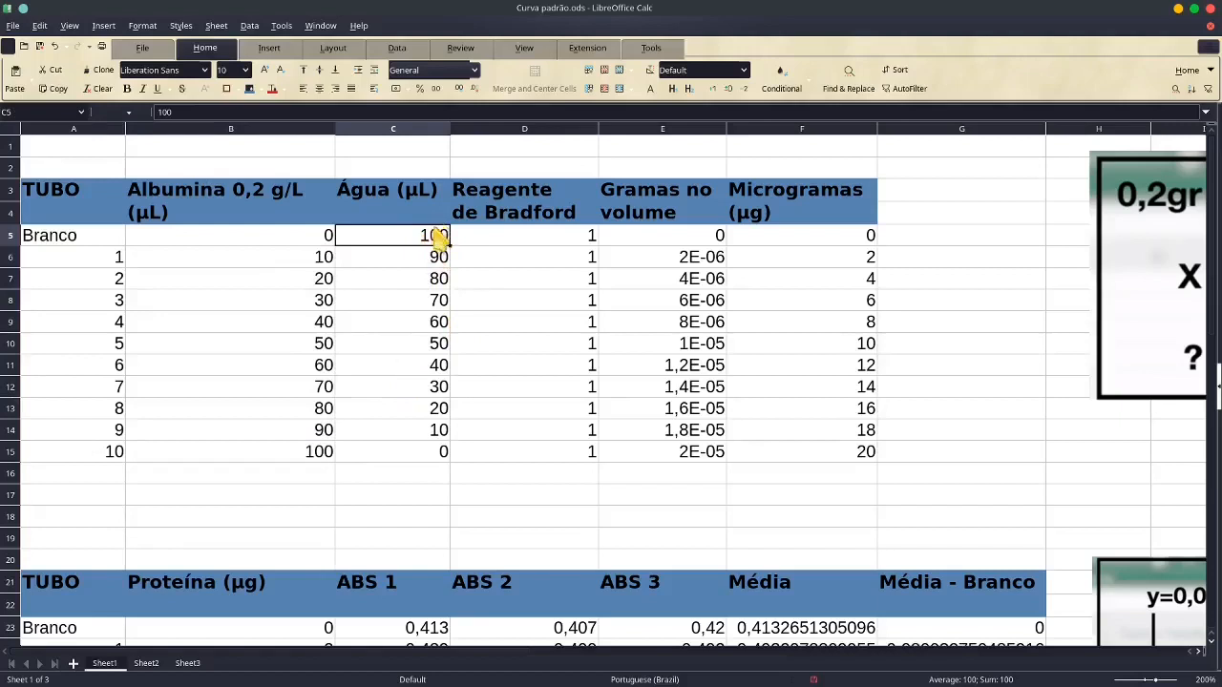
{"action": "left_click", "coordinate": [277, 260]}
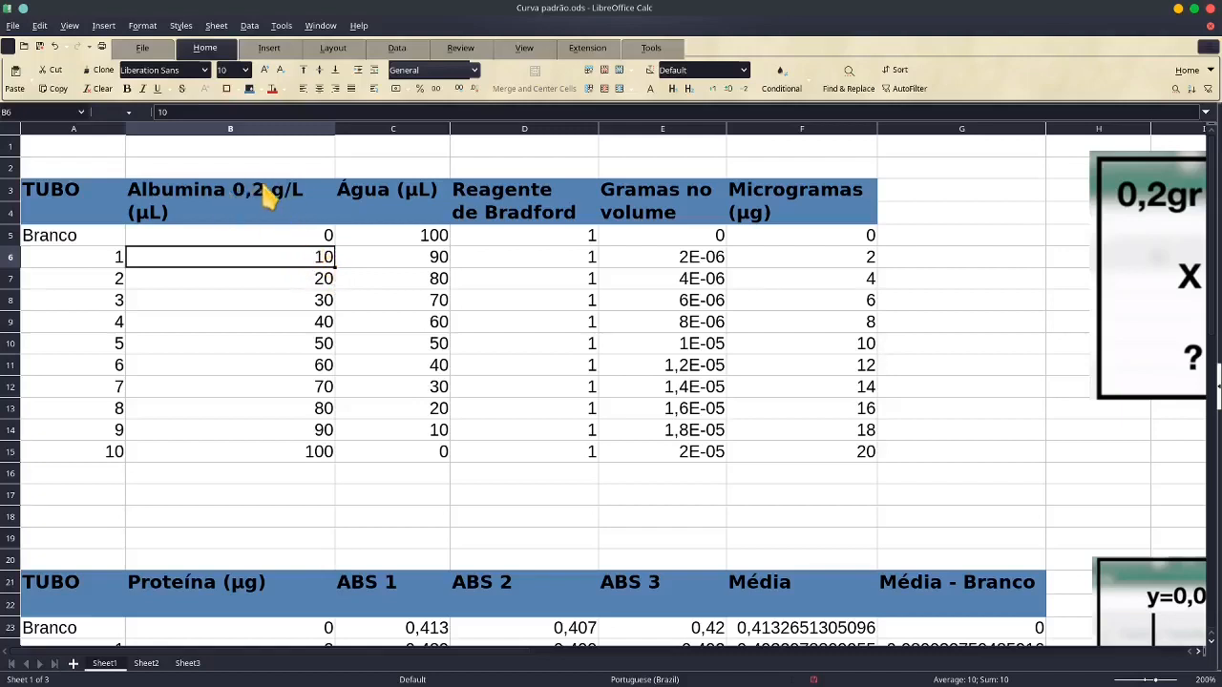
{"action": "left_click", "coordinate": [435, 263]}
{"action": "left_click", "coordinate": [320, 282]}
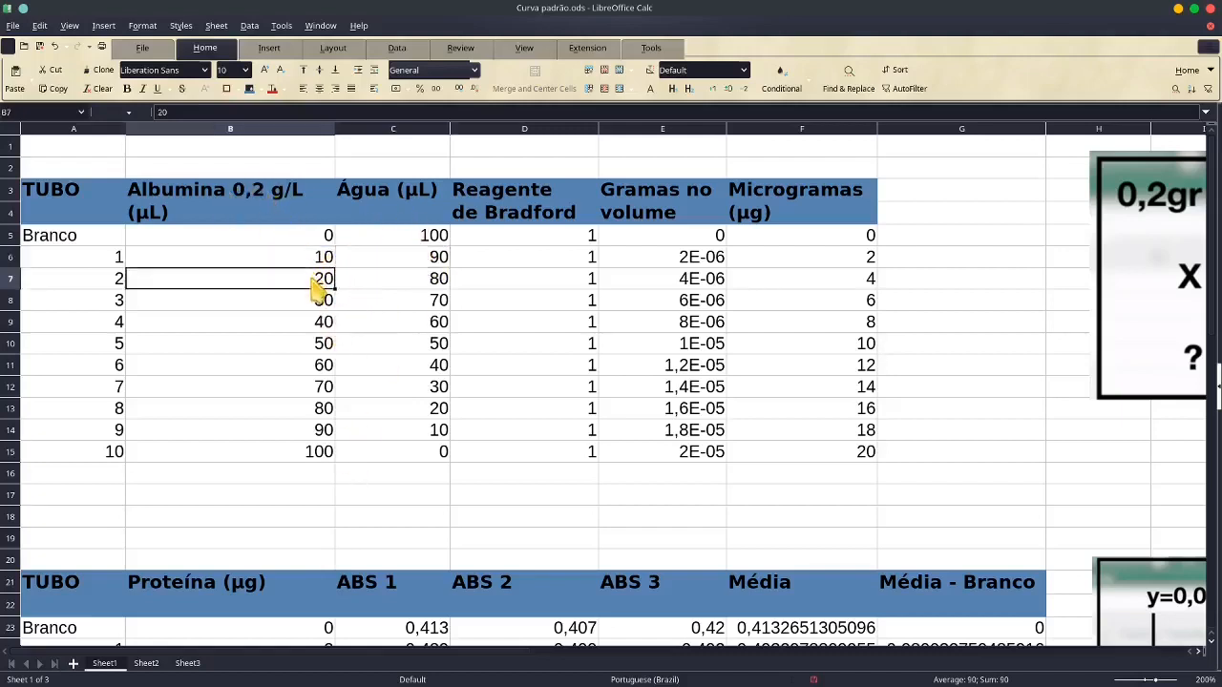
{"action": "left_click", "coordinate": [437, 287]}
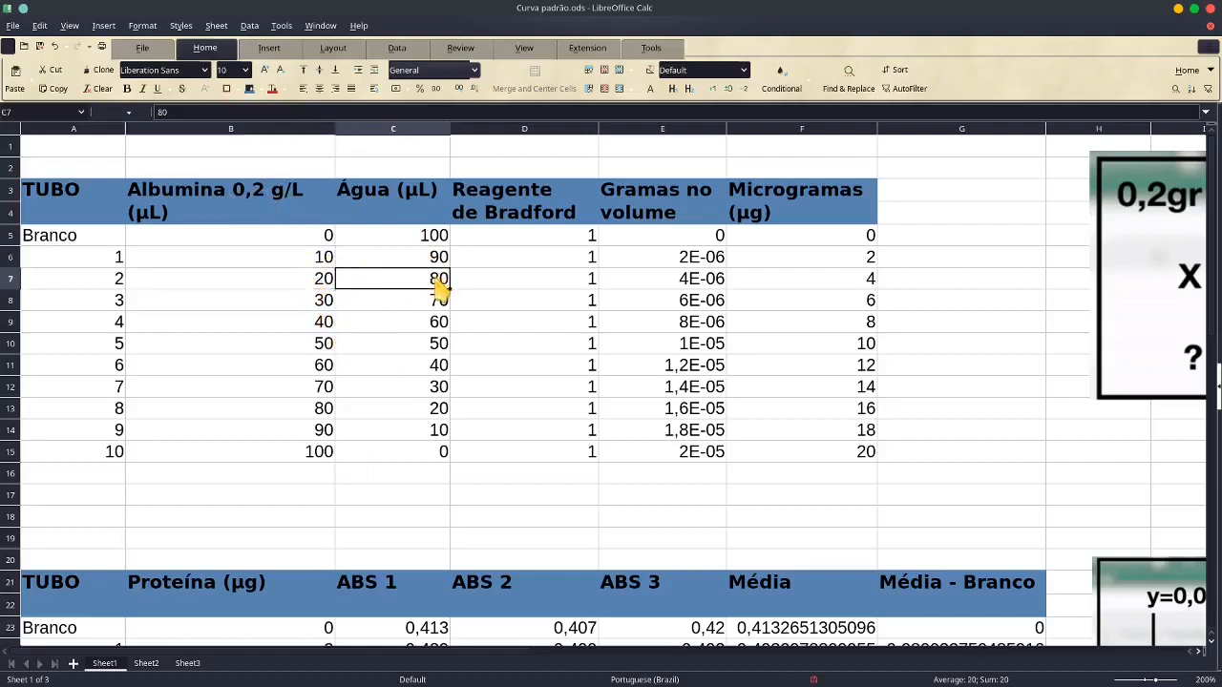
{"action": "left_click", "coordinate": [329, 303]}
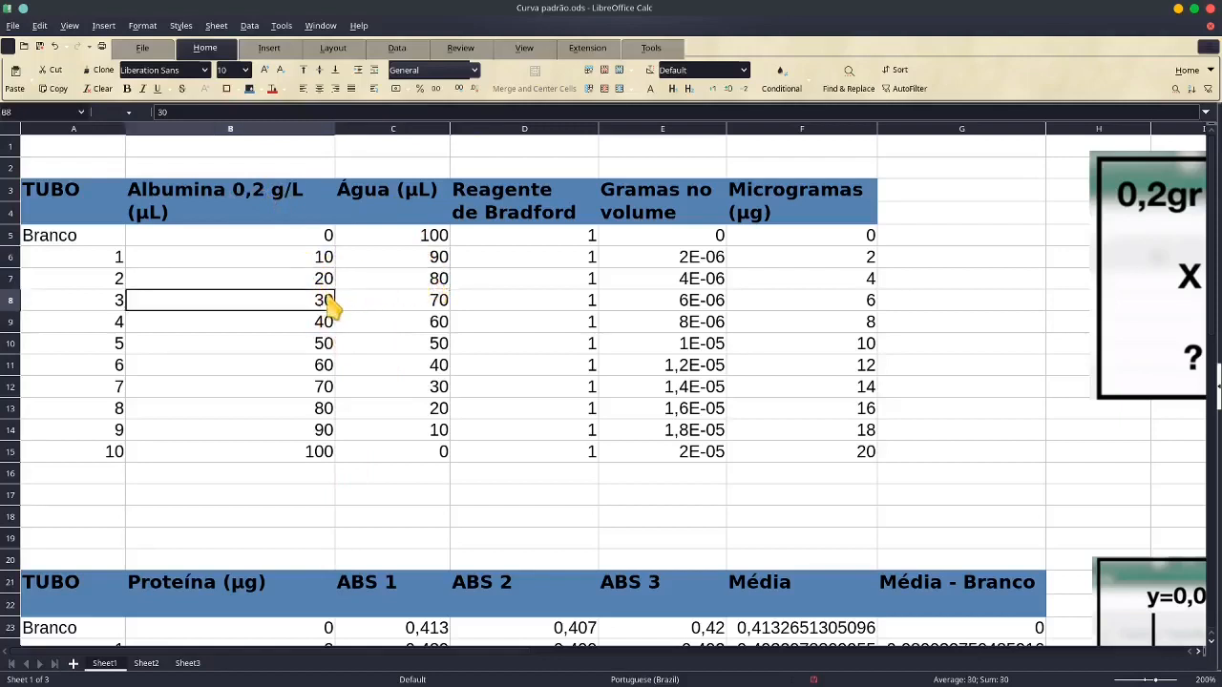
{"action": "left_click", "coordinate": [437, 309]}
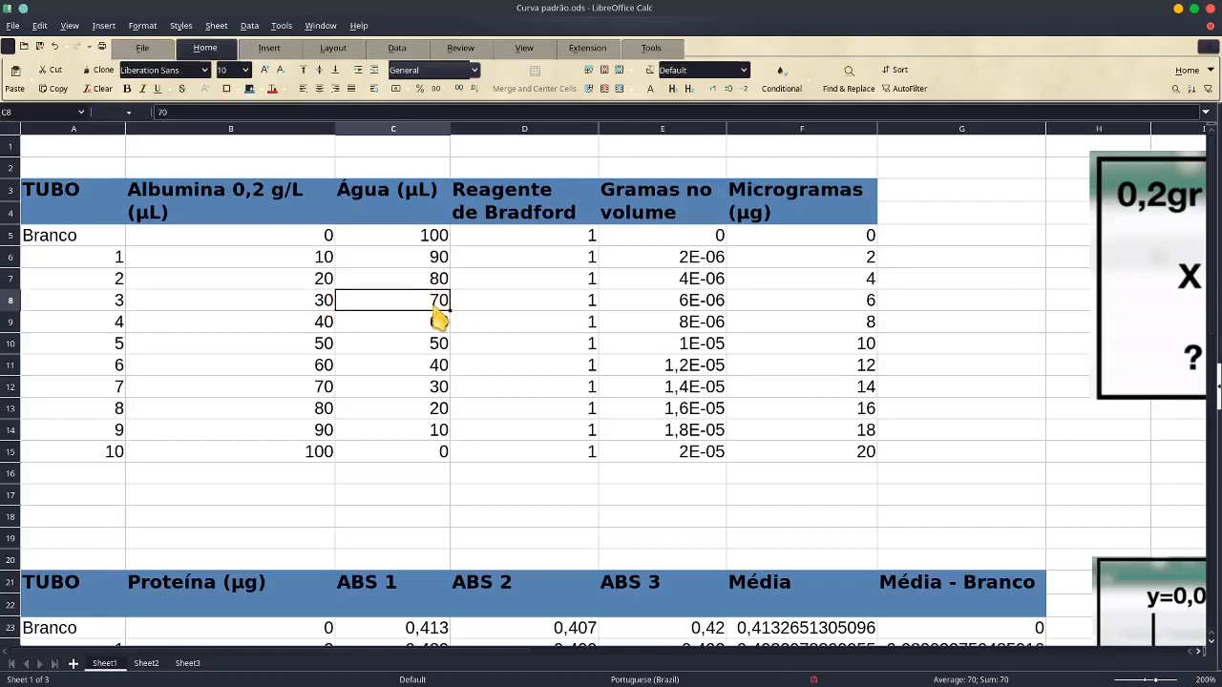
{"action": "left_click", "coordinate": [311, 459]}
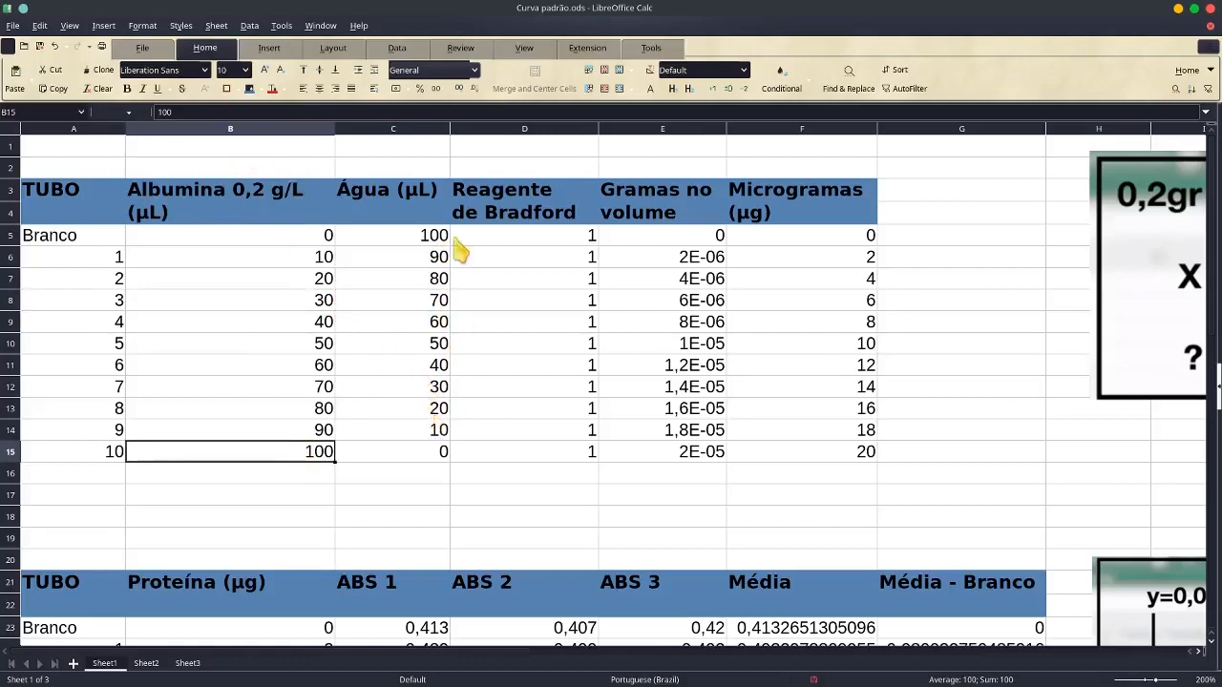
{"action": "left_click", "coordinate": [442, 452]}
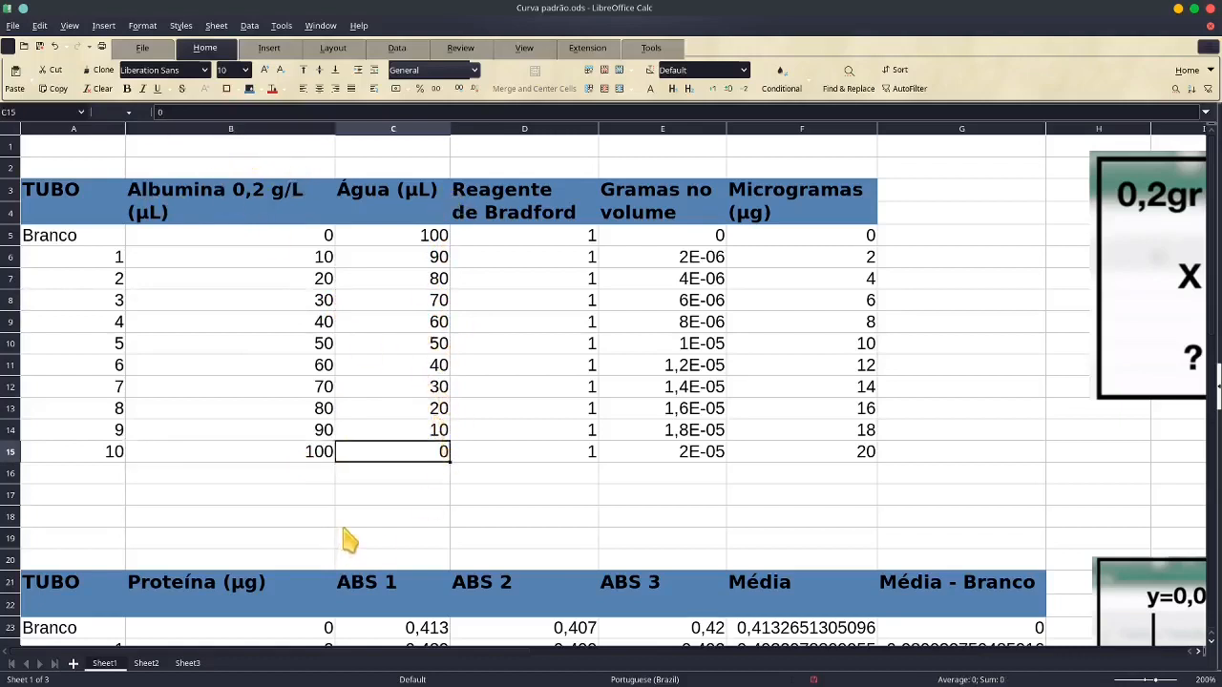
{"action": "left_click_drag", "start_coordinate": [583, 234], "coordinate": [578, 455]}
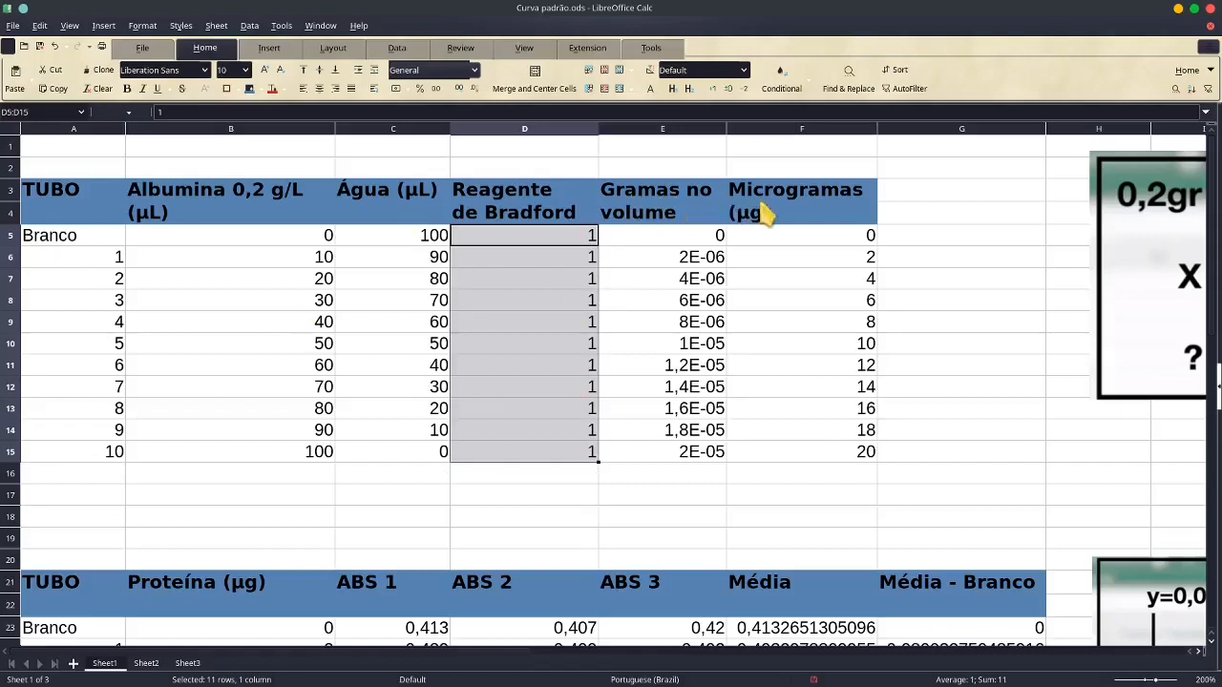
{"action": "left_click", "coordinate": [958, 236]}
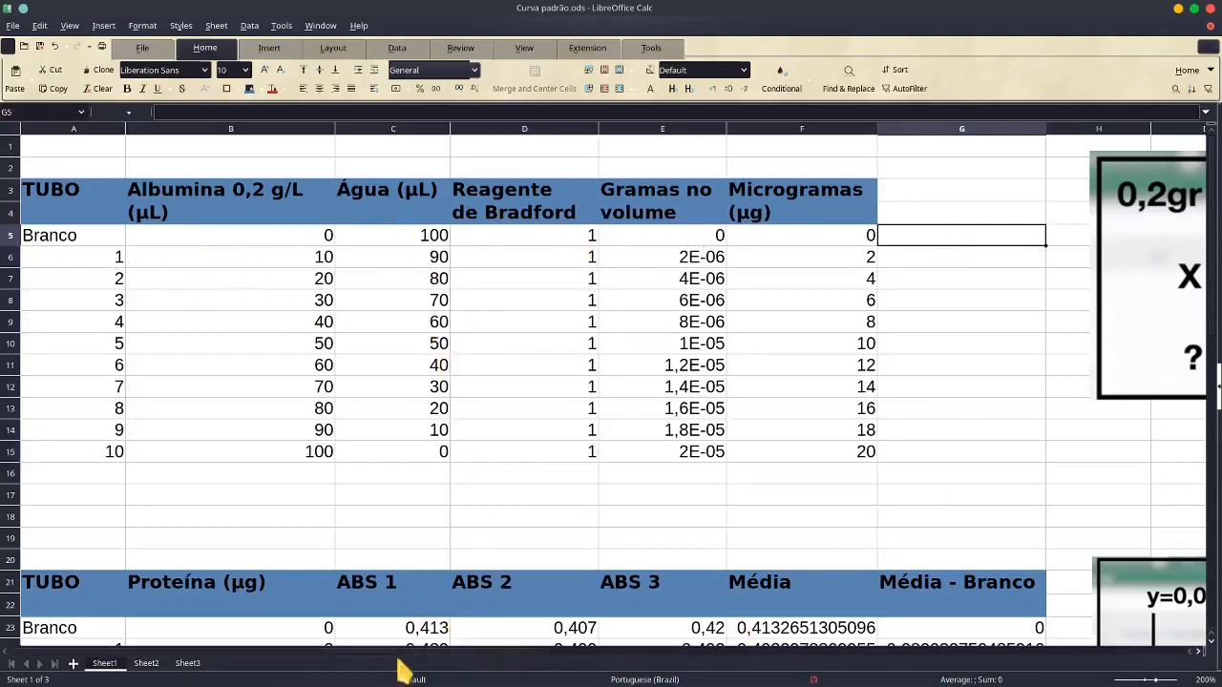
Examine the rule-of-three picture beside the dilution table and compare it with the albumin concentration and volumes
{"action": "left_click_drag", "start_coordinate": [382, 656], "coordinate": [622, 647]}
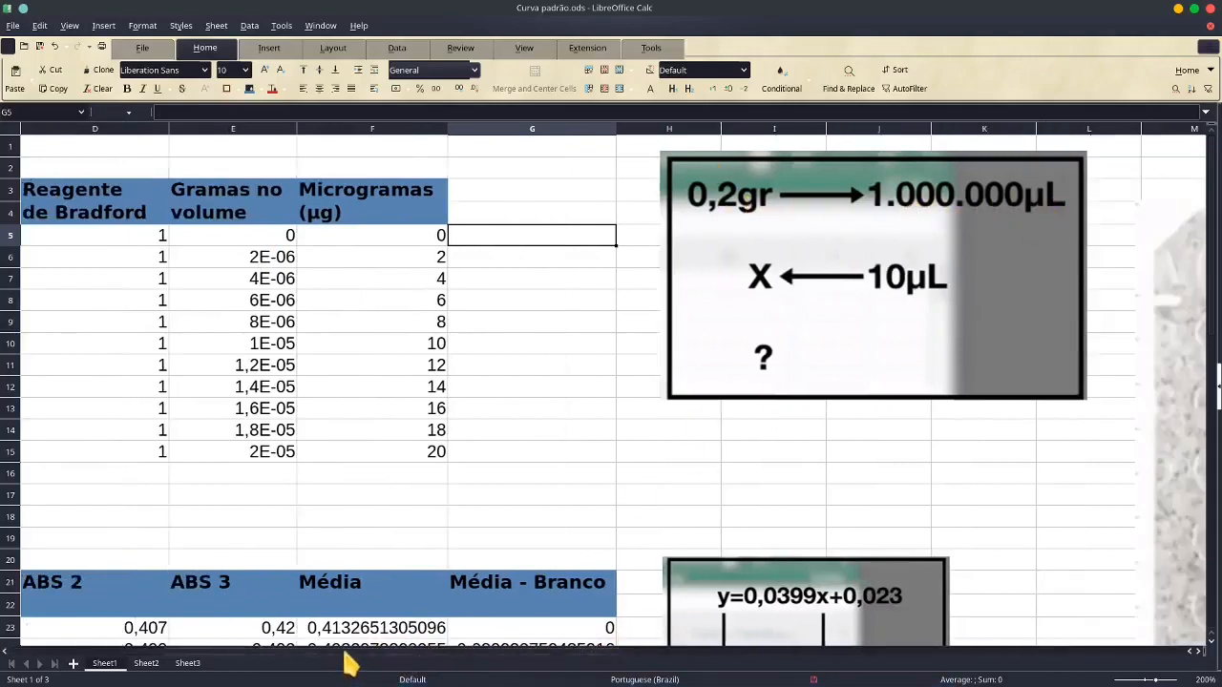
{"action": "left_click_drag", "start_coordinate": [345, 655], "coordinate": [207, 657]}
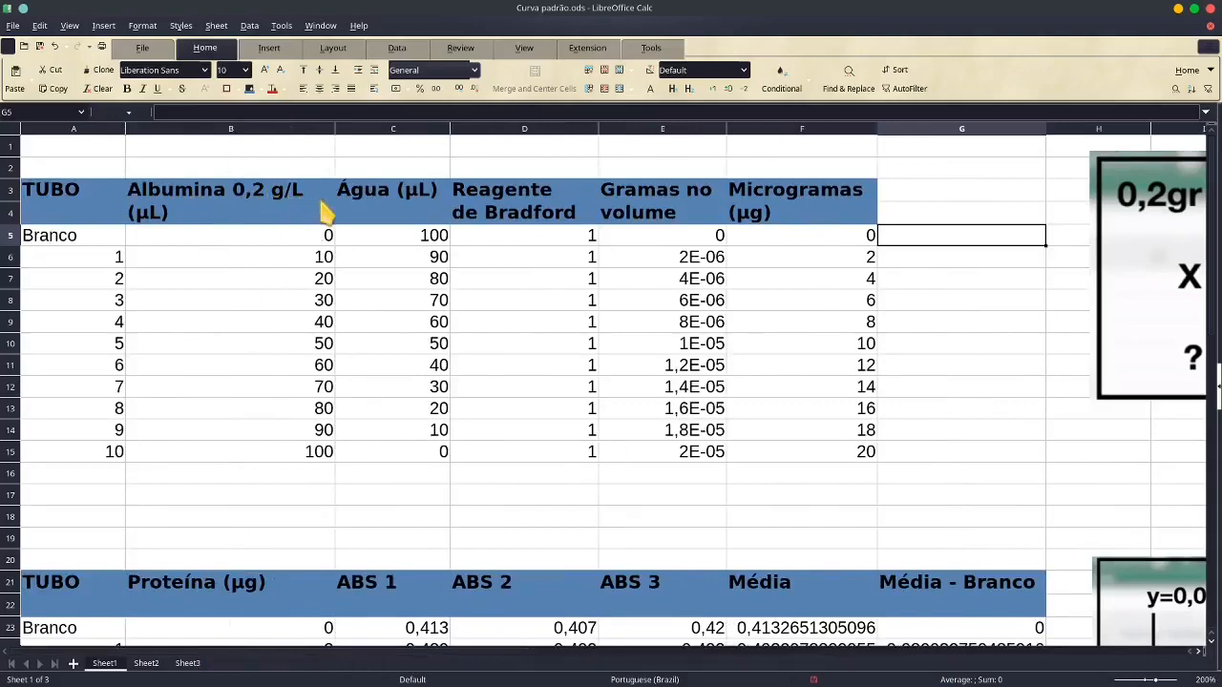
{"action": "left_click_drag", "start_coordinate": [361, 657], "coordinate": [622, 652]}
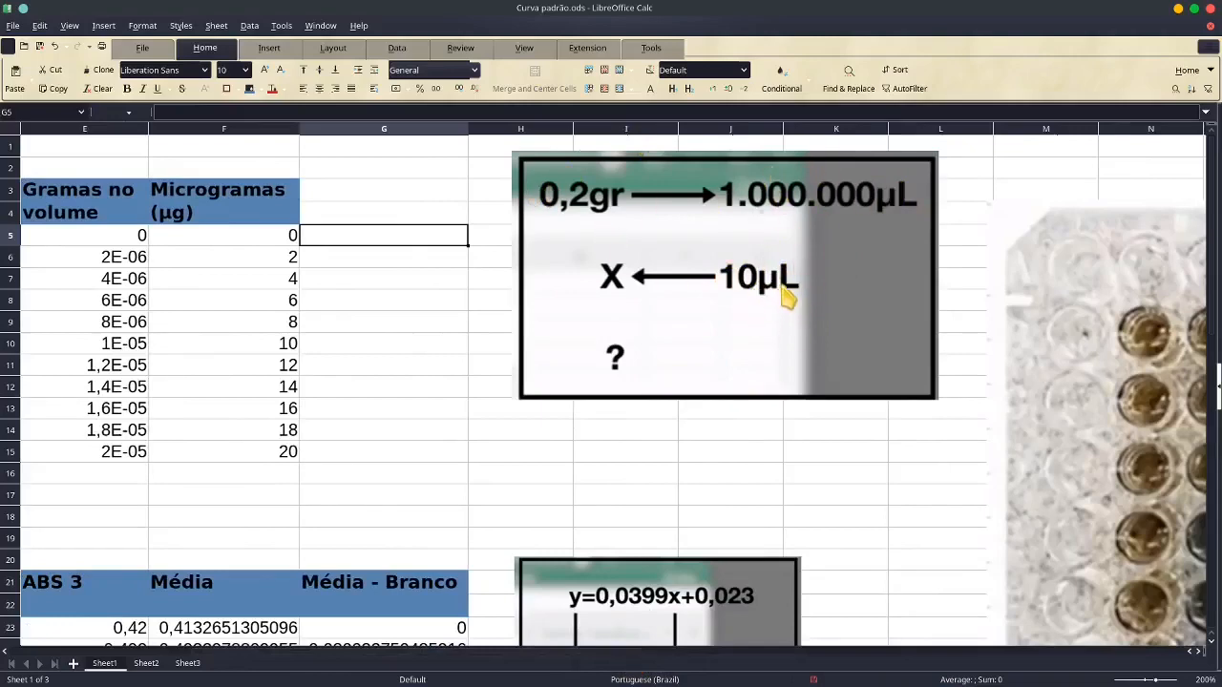
{"action": "left_click_drag", "start_coordinate": [455, 651], "coordinate": [240, 674]}
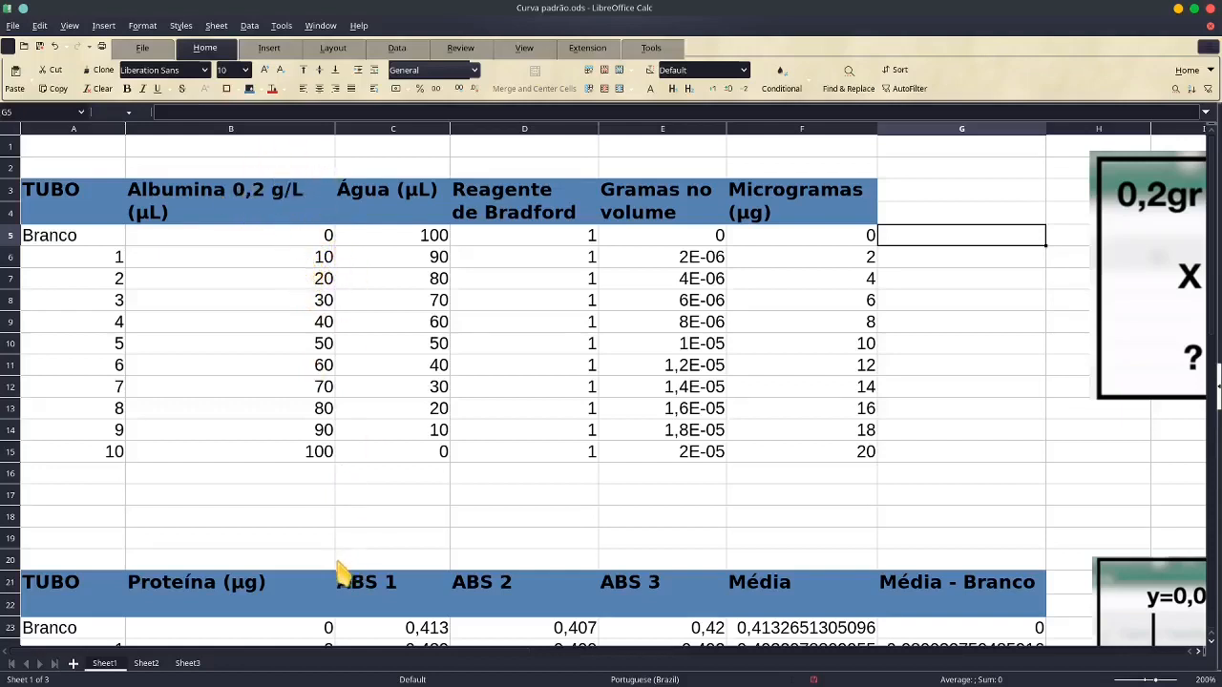
{"action": "left_click_drag", "start_coordinate": [411, 658], "coordinate": [613, 663]}
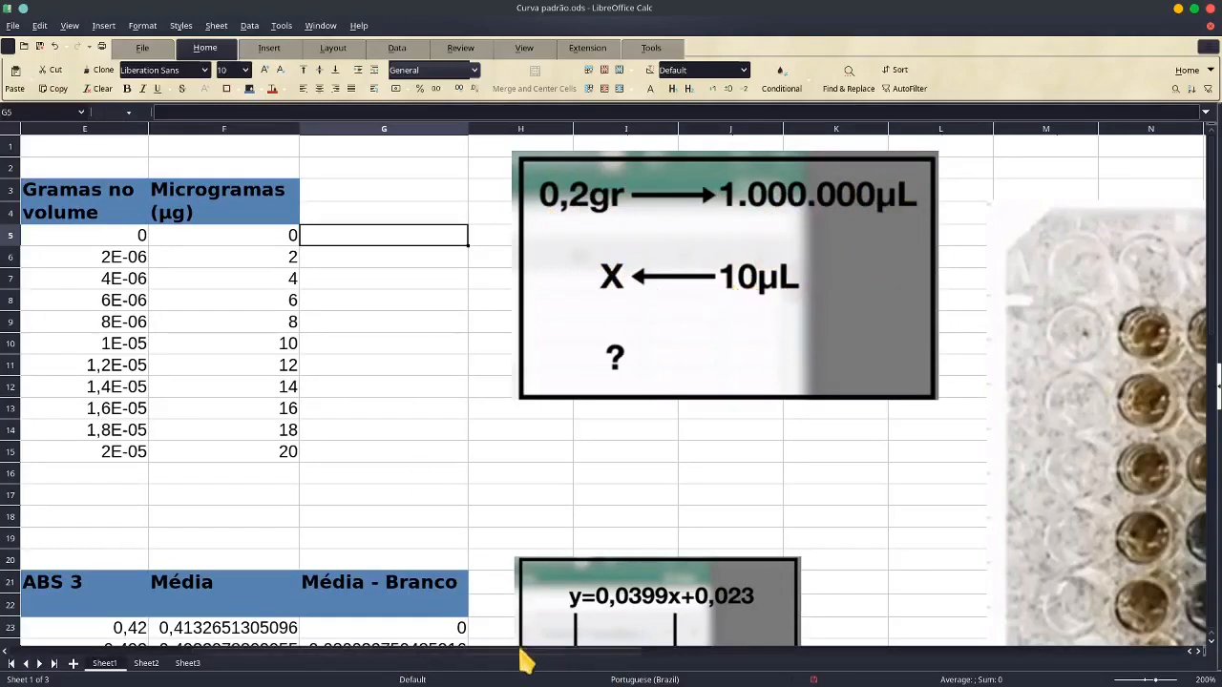
{"action": "left_click_drag", "start_coordinate": [518, 658], "coordinate": [395, 663]}
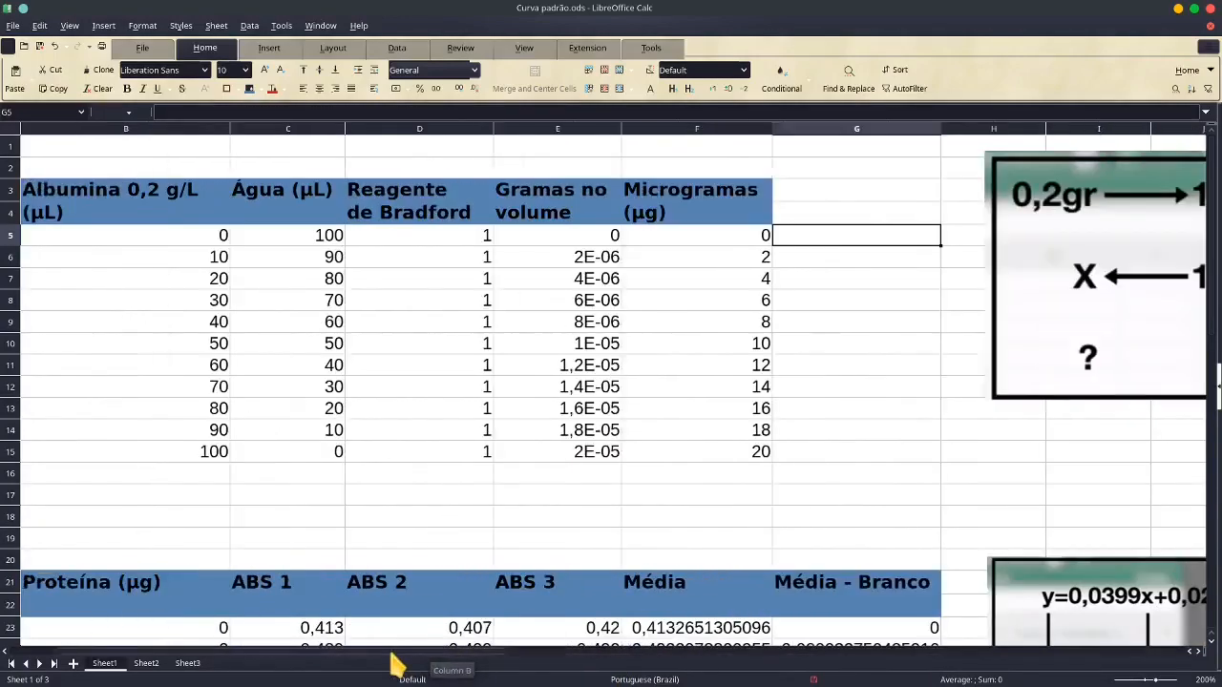
Inspect the full decimal values in the Gramas no volume column for cells E6, E7, E8 and E11 without changing them
{"action": "left_click", "coordinate": [589, 265]}
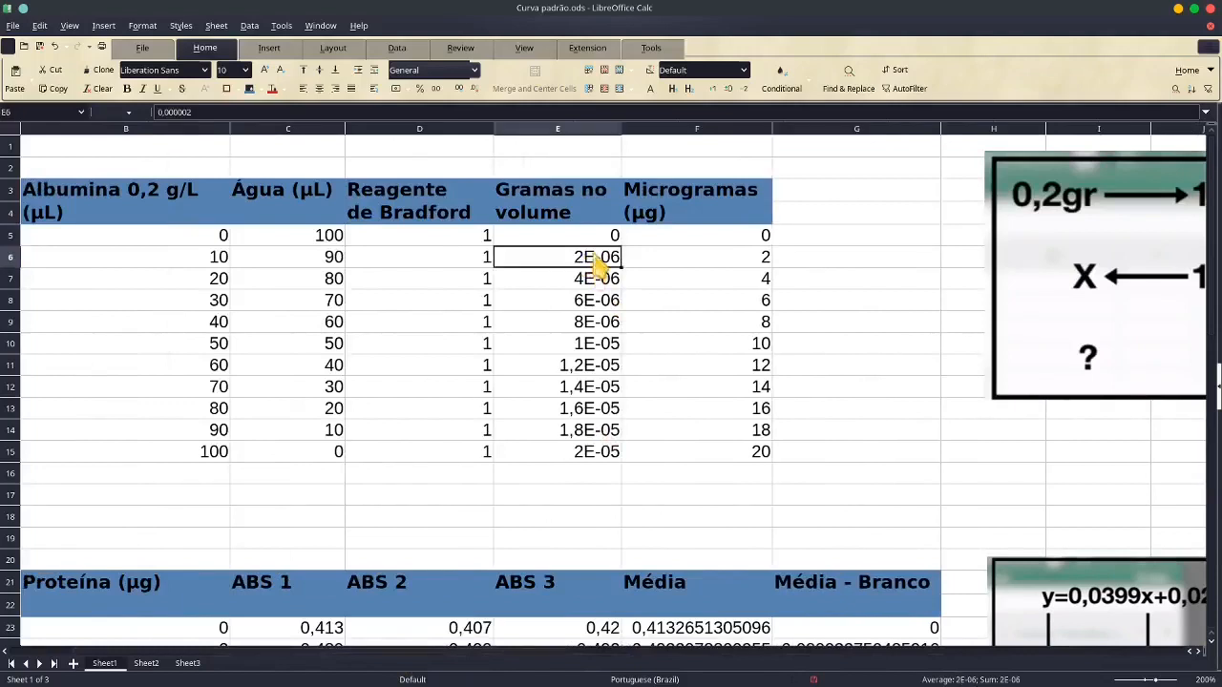
{"action": "double_click", "coordinate": [596, 264]}
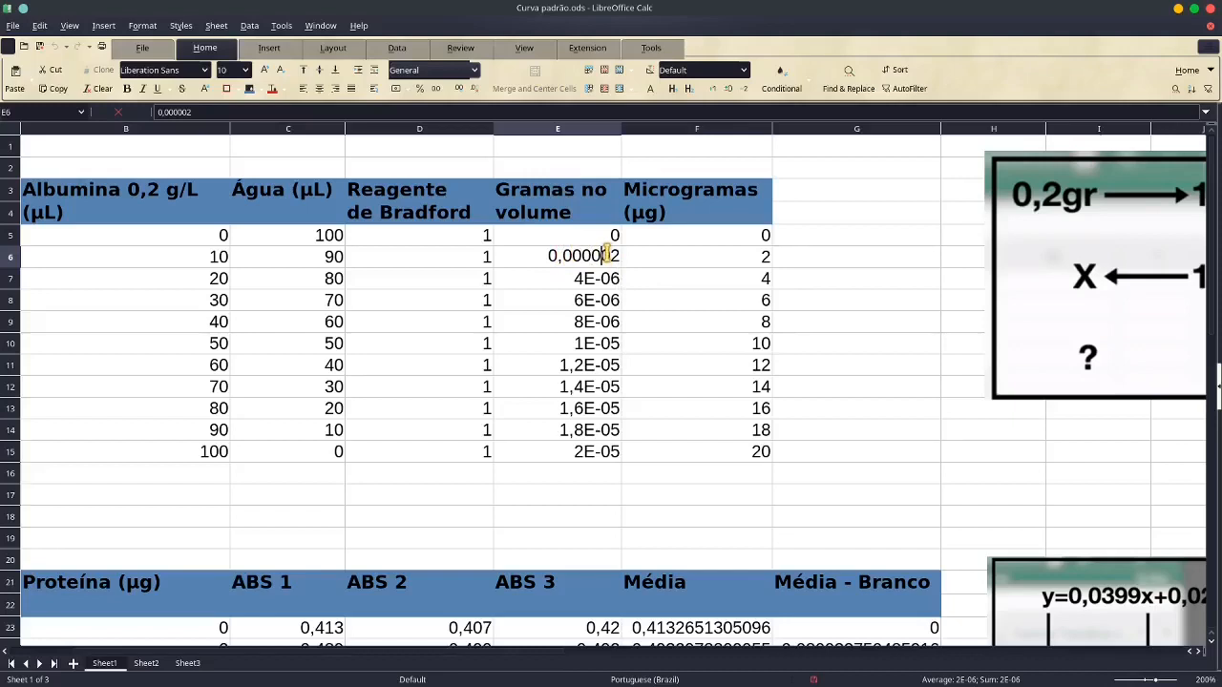
{"action": "left_click", "coordinate": [560, 168]}
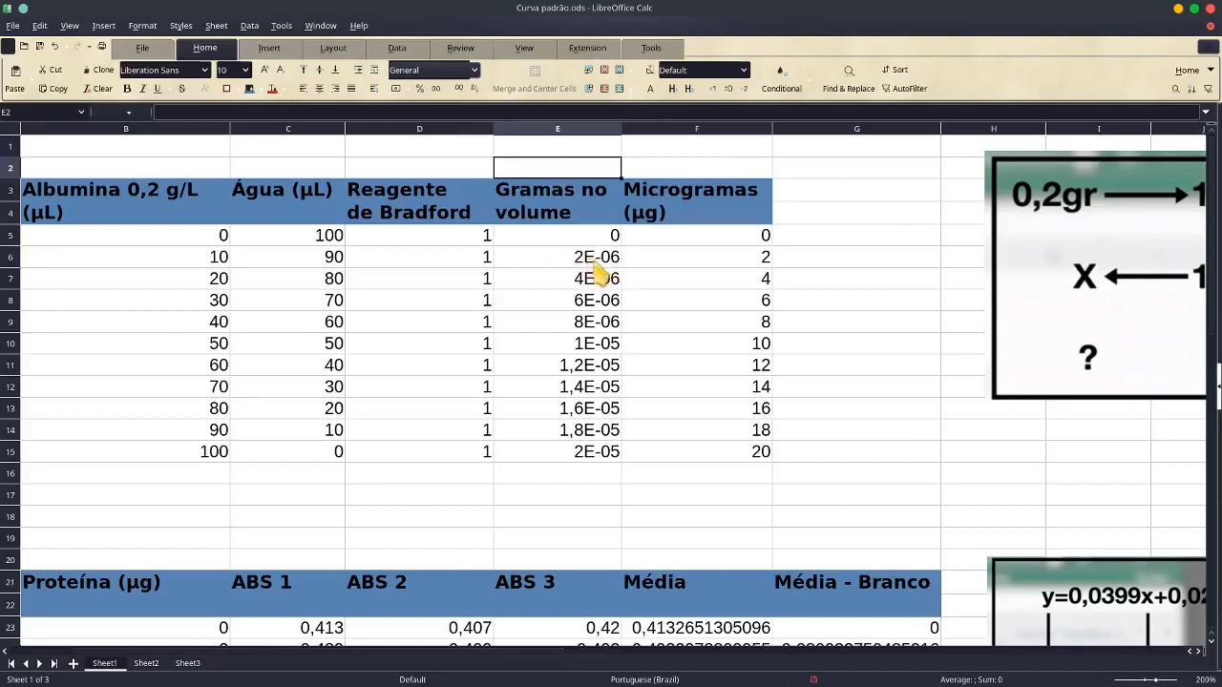
{"action": "double_click", "coordinate": [592, 259]}
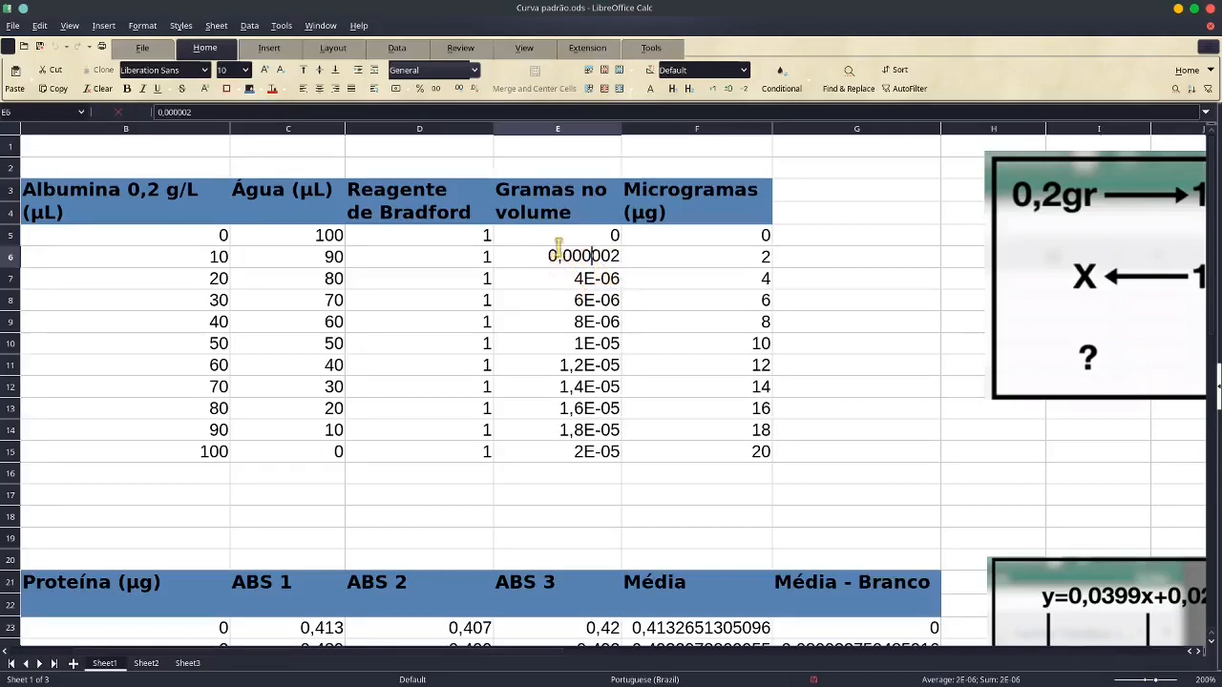
{"action": "double_click", "coordinate": [592, 278]}
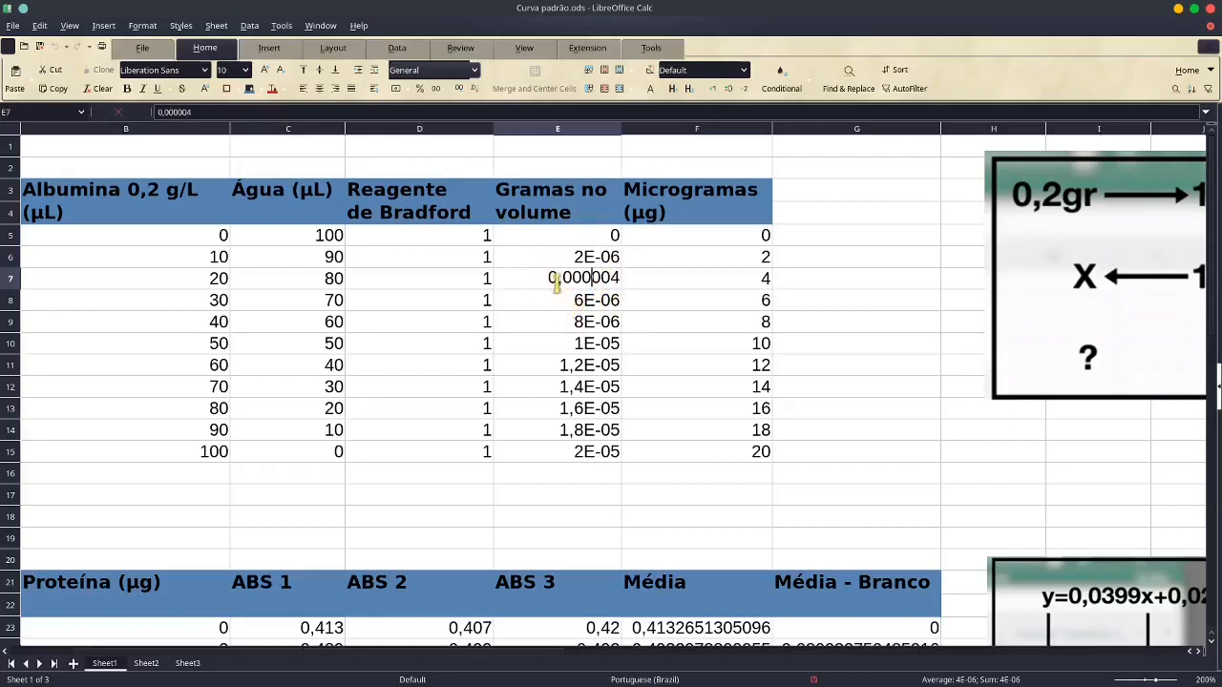
{"action": "double_click", "coordinate": [601, 302]}
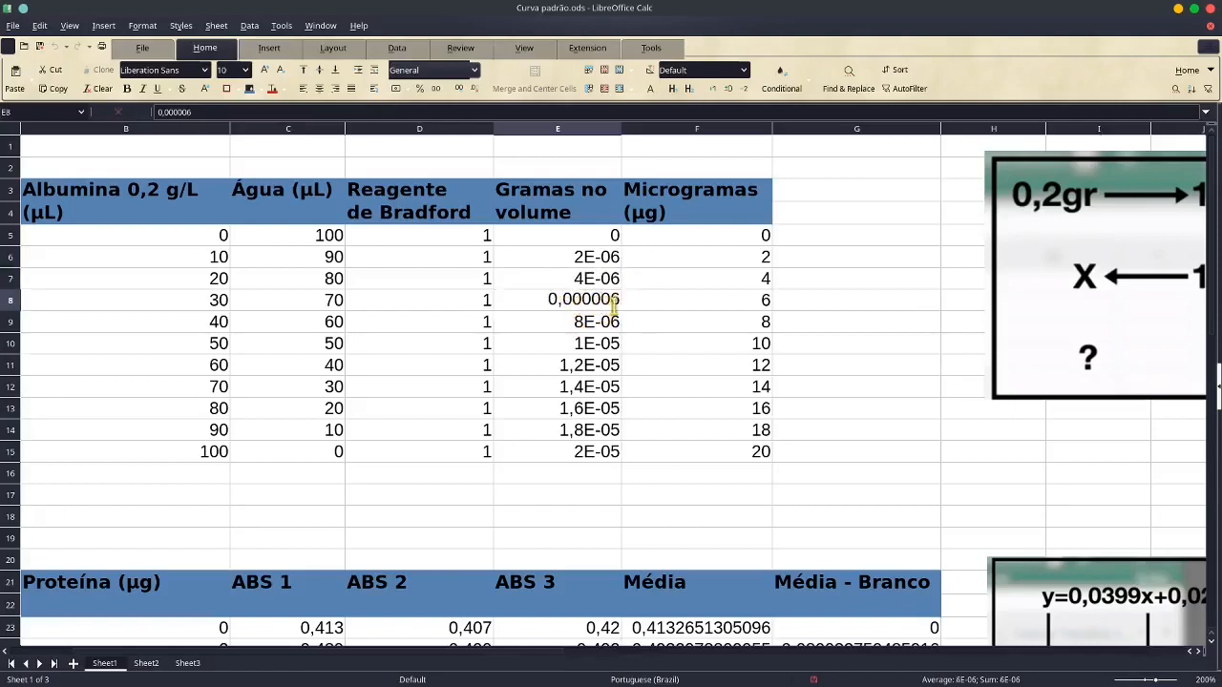
{"action": "left_click", "coordinate": [576, 477]}
{"action": "double_click", "coordinate": [578, 367]}
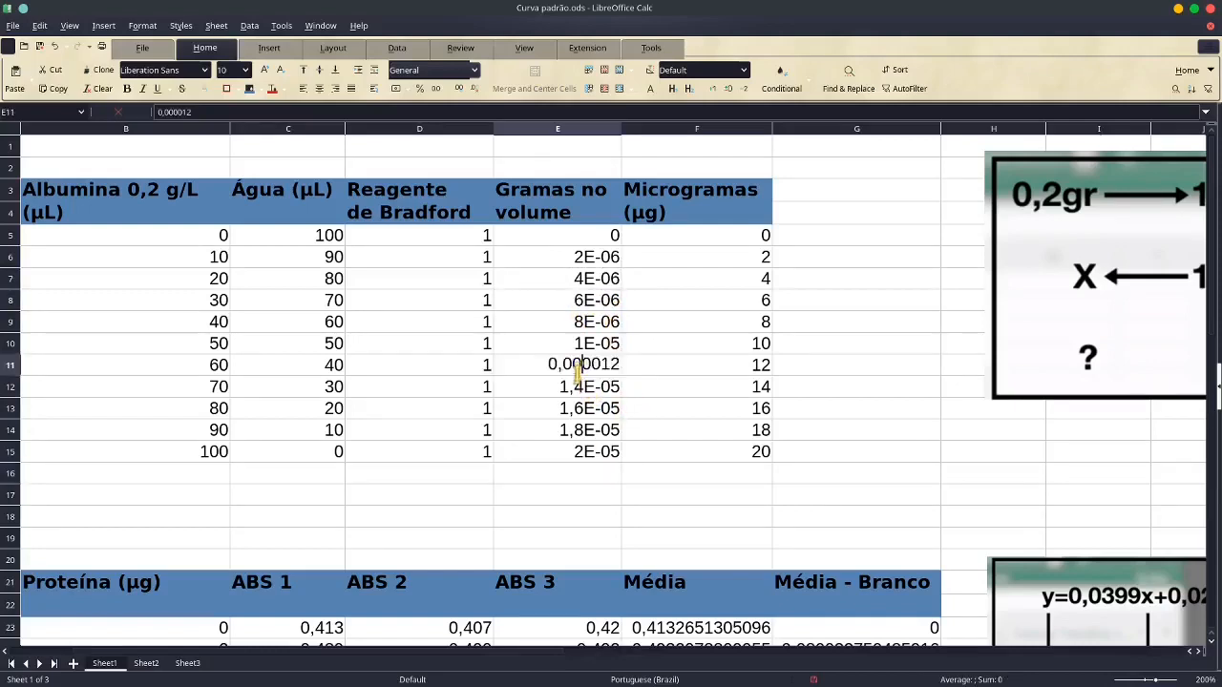
{"action": "left_click", "coordinate": [565, 534]}
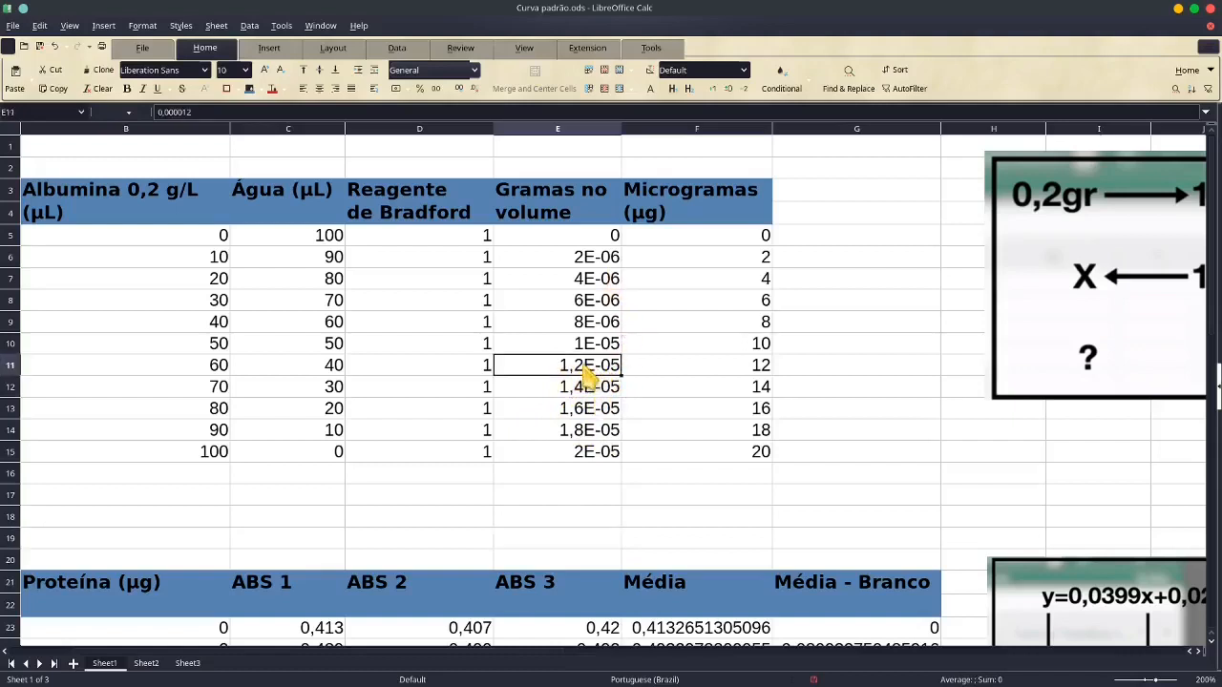
Inspect the full decimal values in cells E11, E12 and E6, and open the microgram conversion formula in F6
{"action": "double_click", "coordinate": [584, 373]}
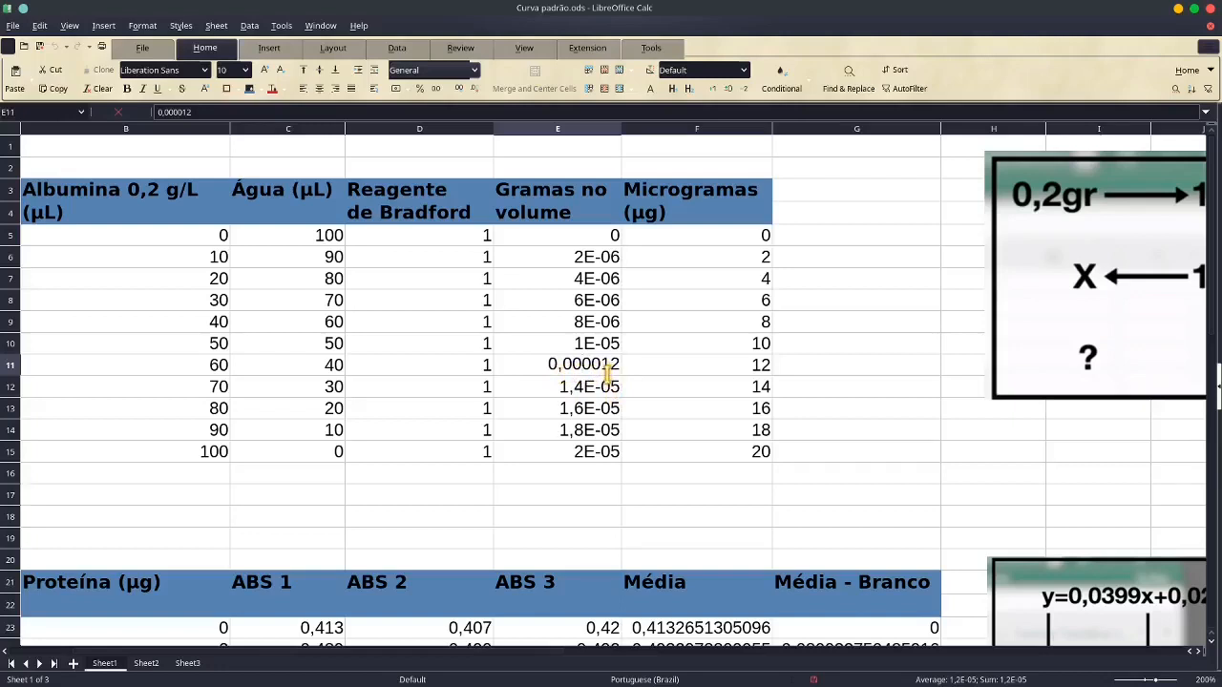
{"action": "left_click", "coordinate": [584, 517]}
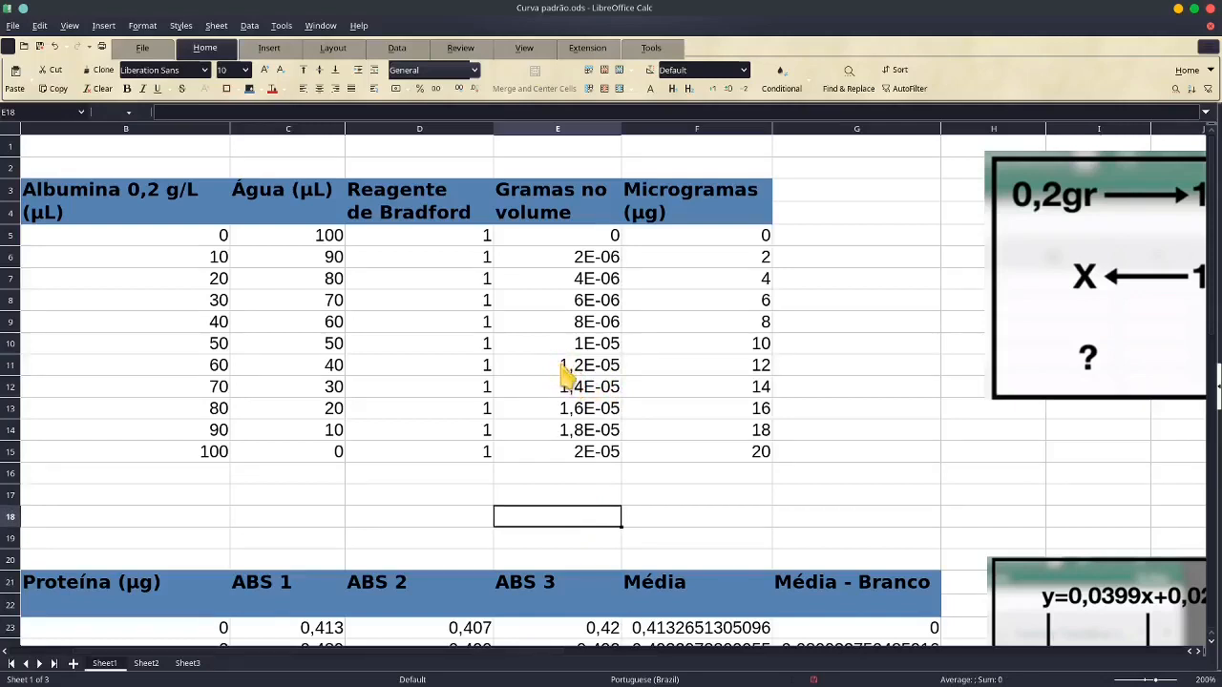
{"action": "double_click", "coordinate": [577, 387]}
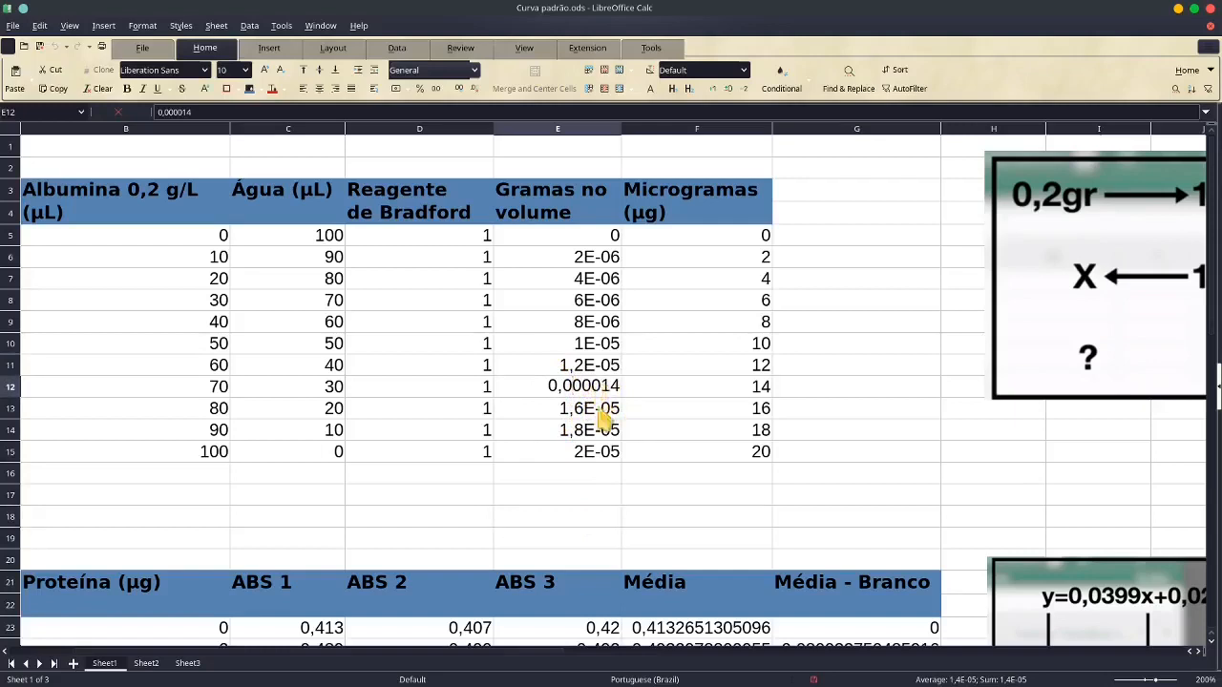
{"action": "left_click", "coordinate": [585, 497]}
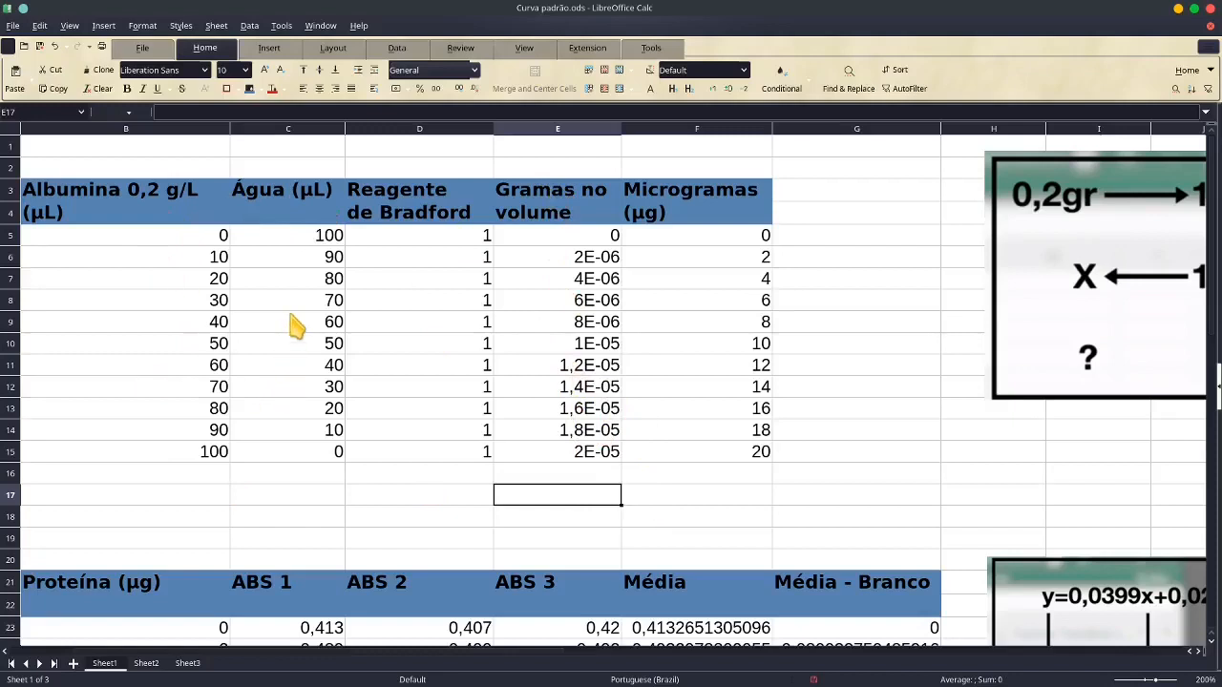
{"action": "double_click", "coordinate": [590, 265]}
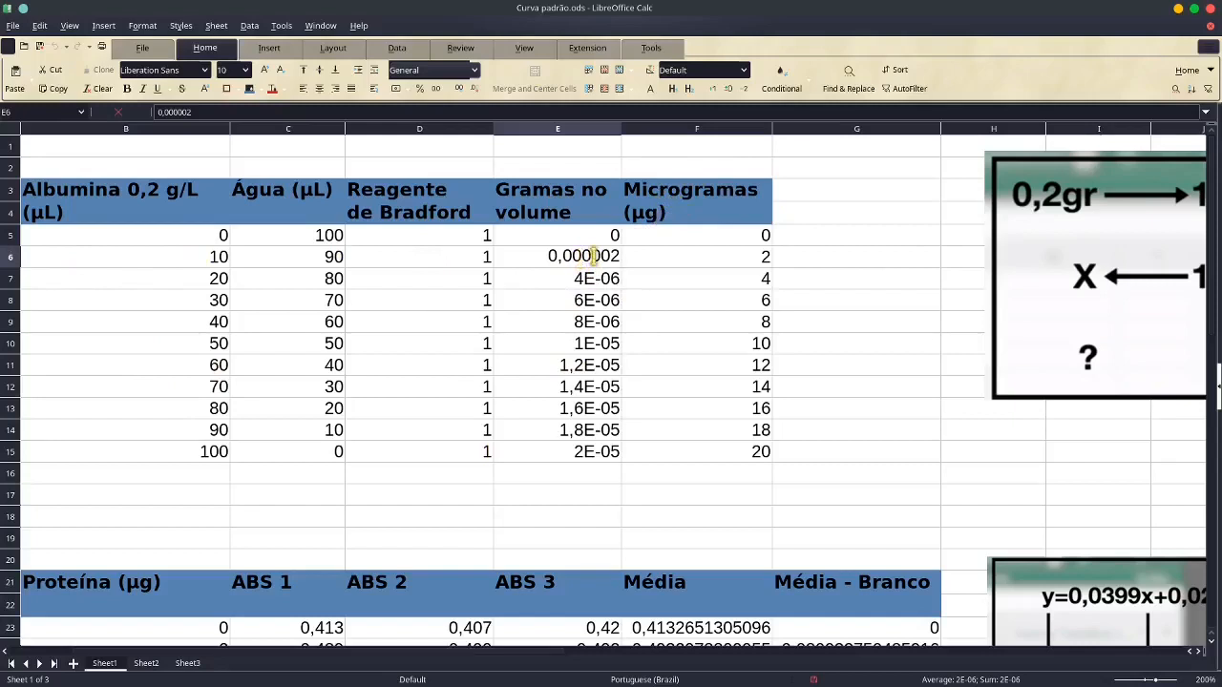
{"action": "double_click", "coordinate": [671, 258]}
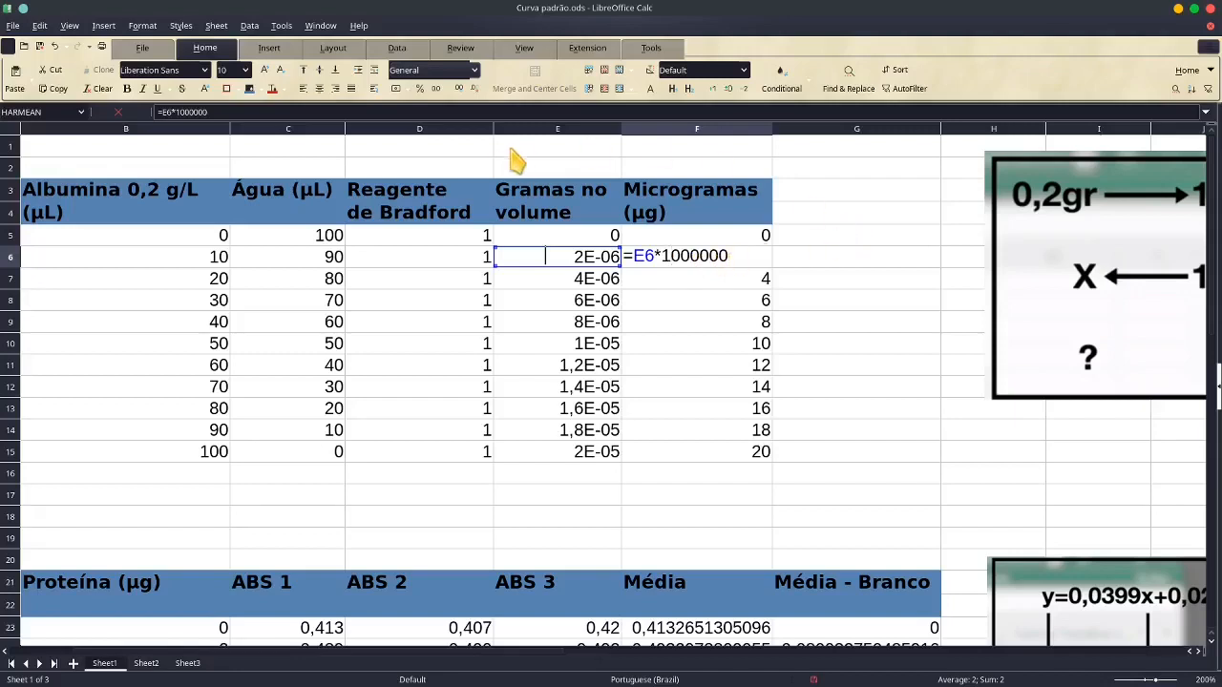
{"action": "left_click", "coordinate": [454, 149]}
{"action": "type", "text": "/"}
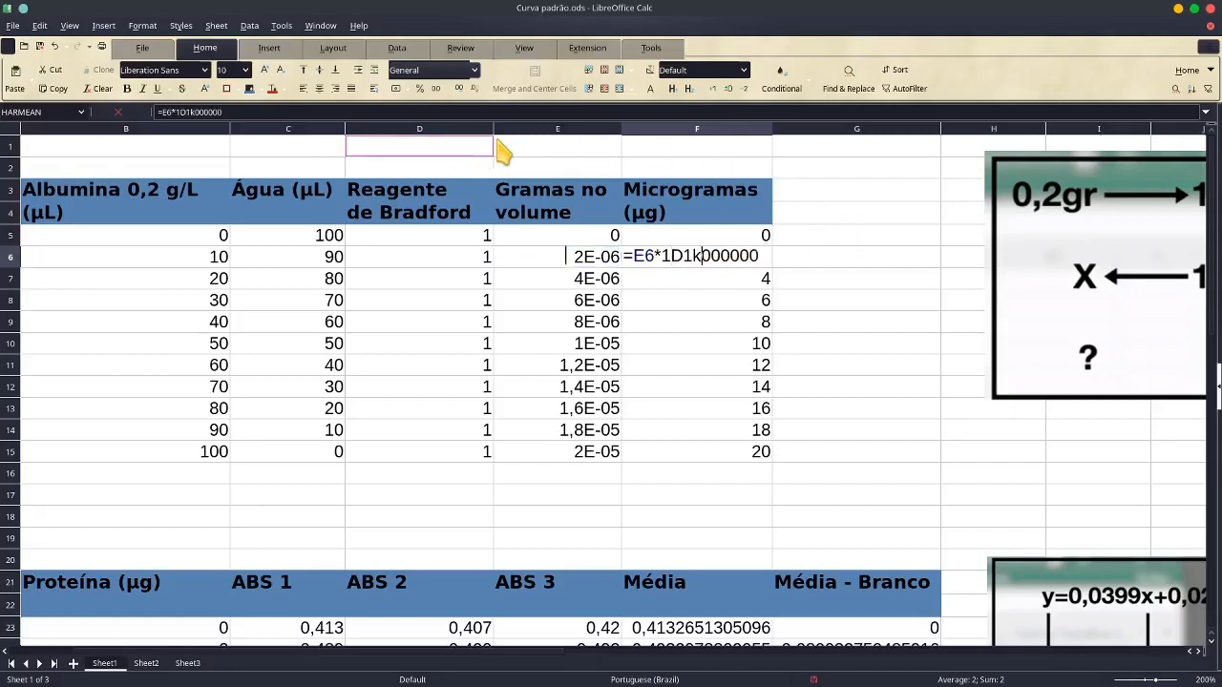
{"action": "key", "text": "BackSpace"}
{"action": "key", "text": "BackSpace"}
{"action": "key", "text": "BackSpace"}
{"action": "key", "text": "BackSpace"}
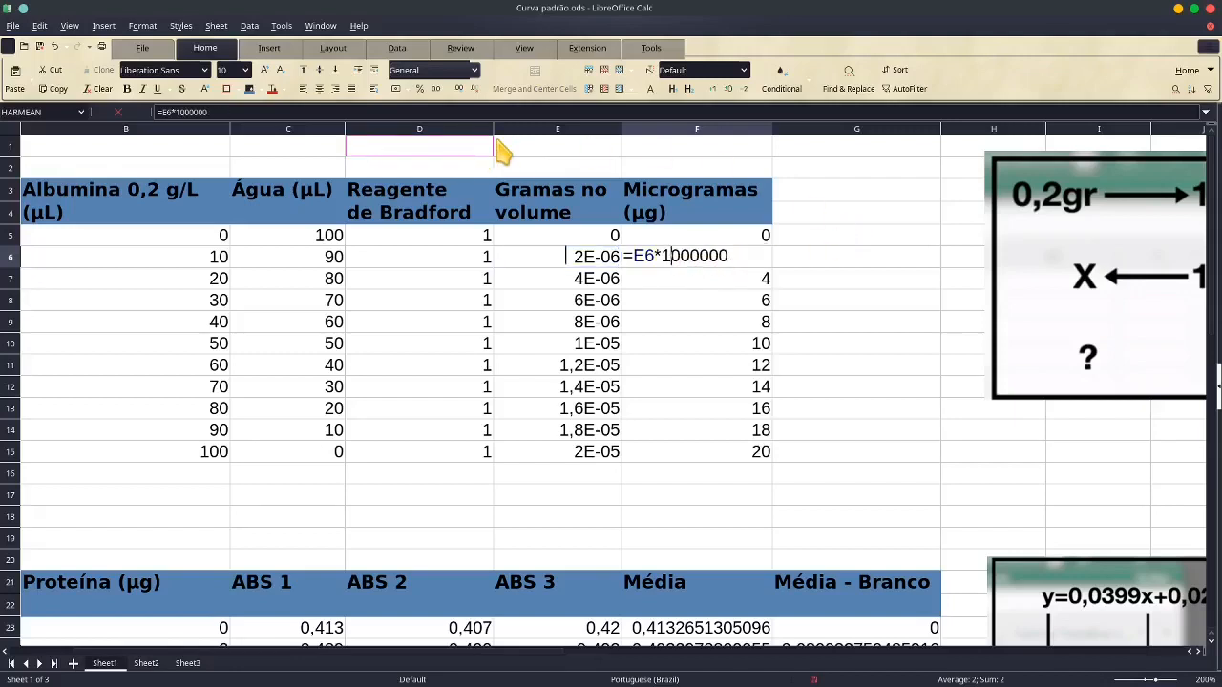
{"action": "left_click", "coordinate": [396, 153]}
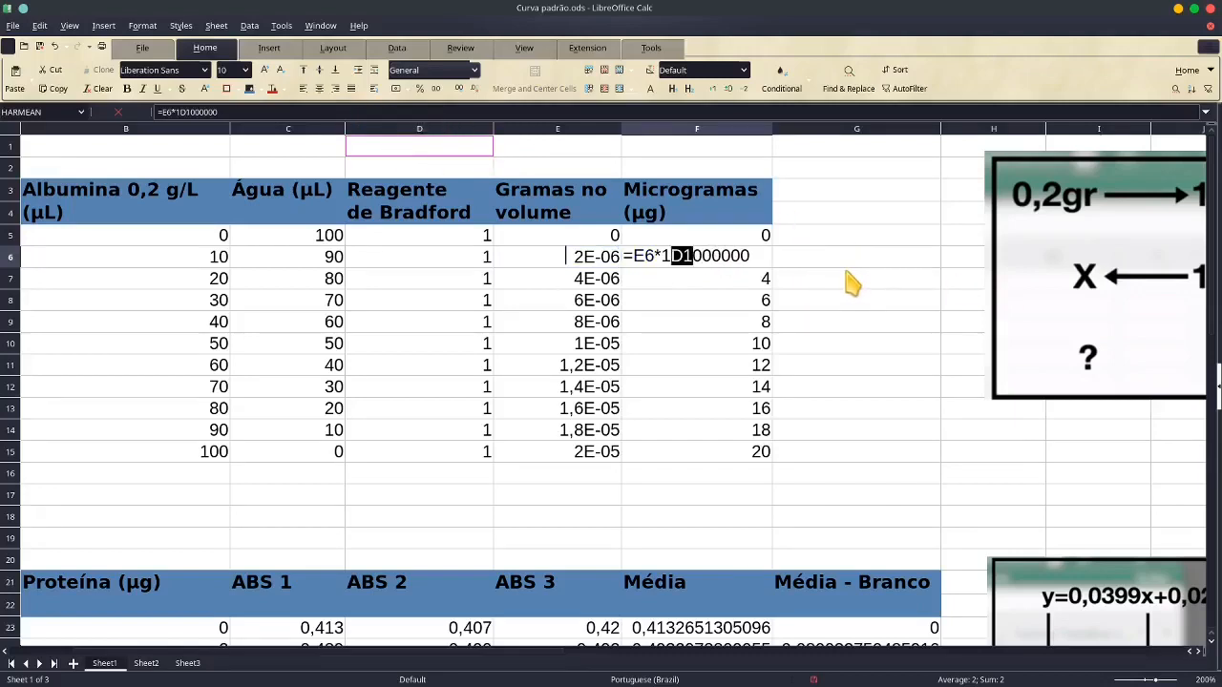
{"action": "key", "text": "BackSpace"}
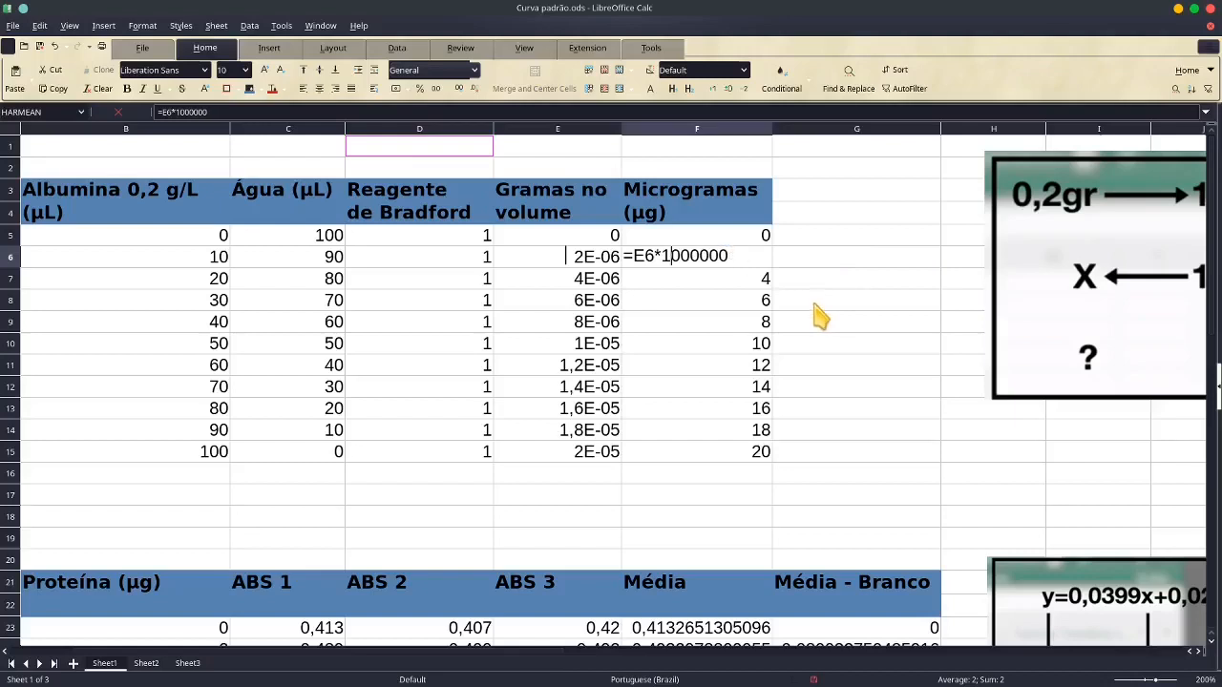
{"action": "key", "text": "Return"}
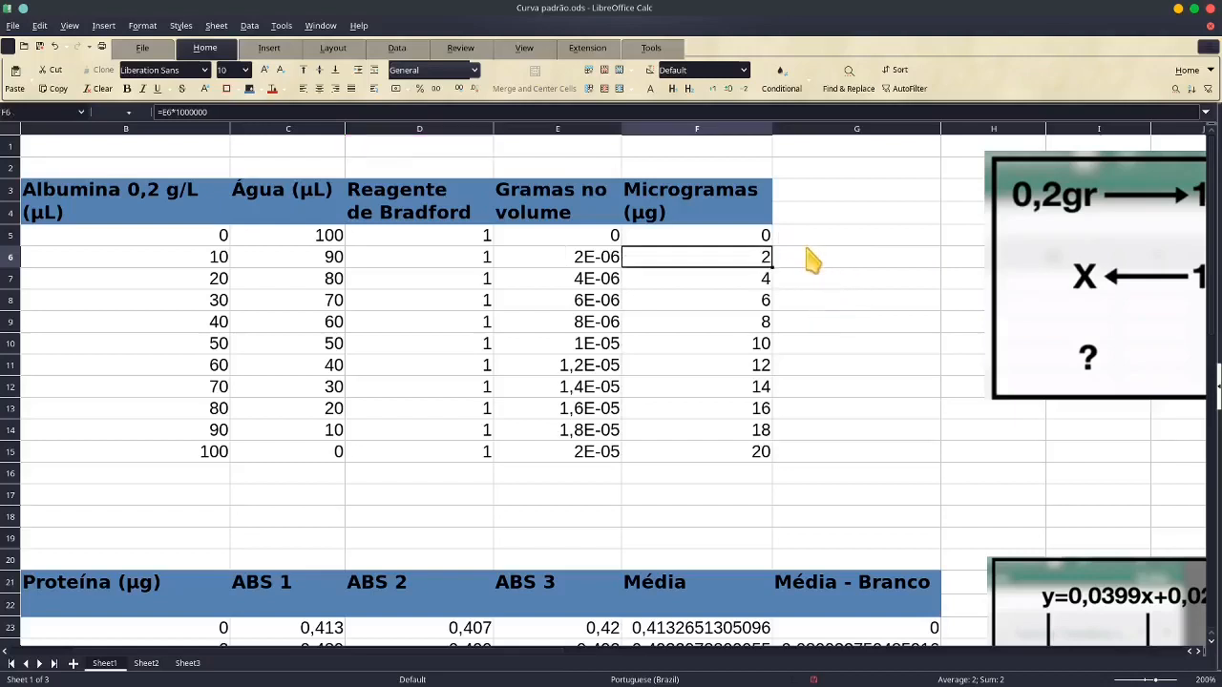
Label the unit scale above the dilution table with kg in D1, Gramas in E1 and mg in F1
{"action": "left_click", "coordinate": [427, 147]}
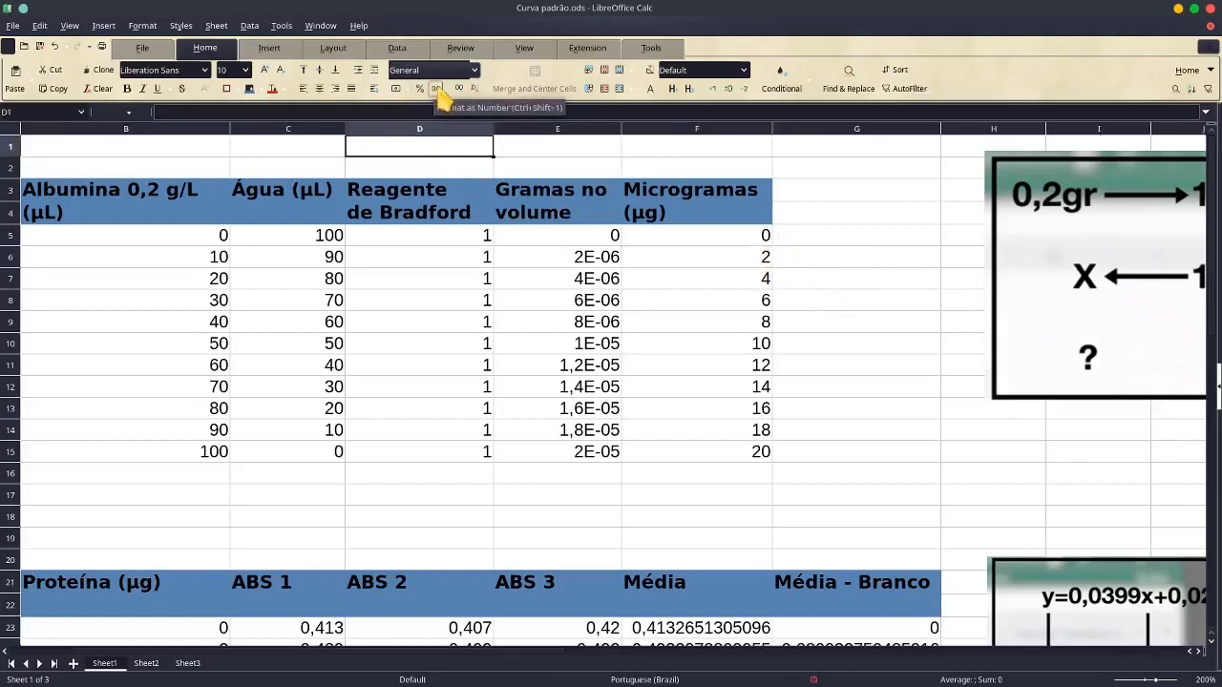
{"action": "type", "text": "kg"}
{"action": "left_click", "coordinate": [589, 150]}
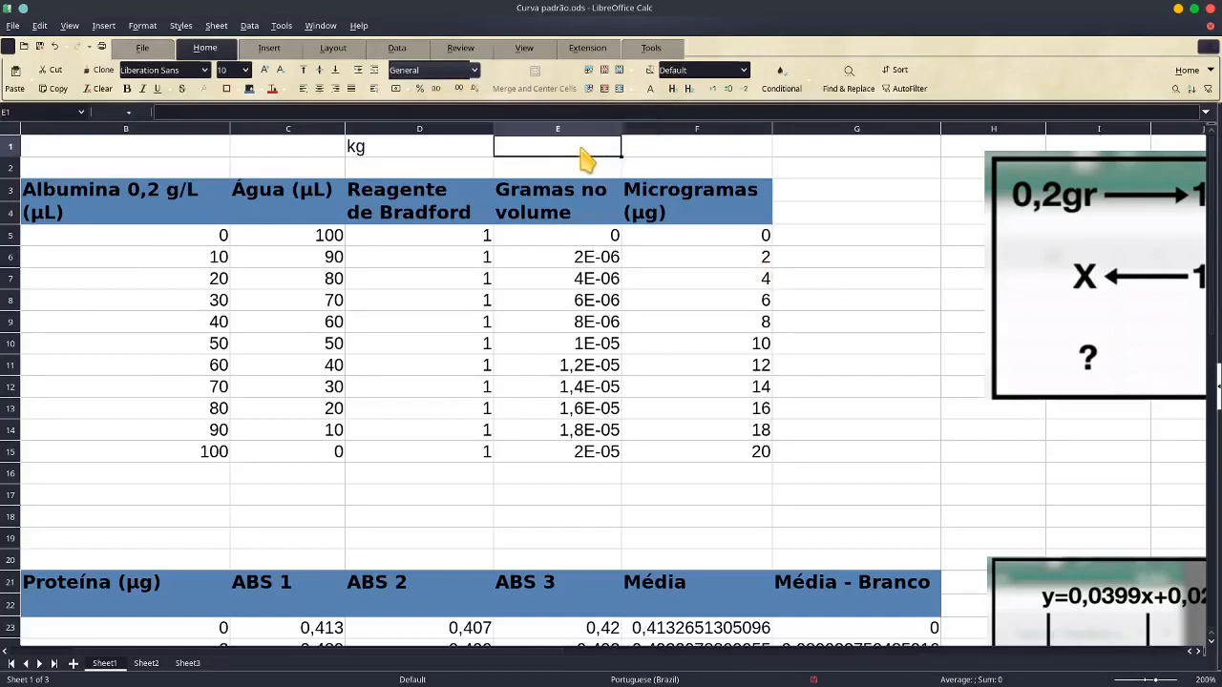
{"action": "type", "text": "g"}
{"action": "left_click", "coordinate": [674, 152]}
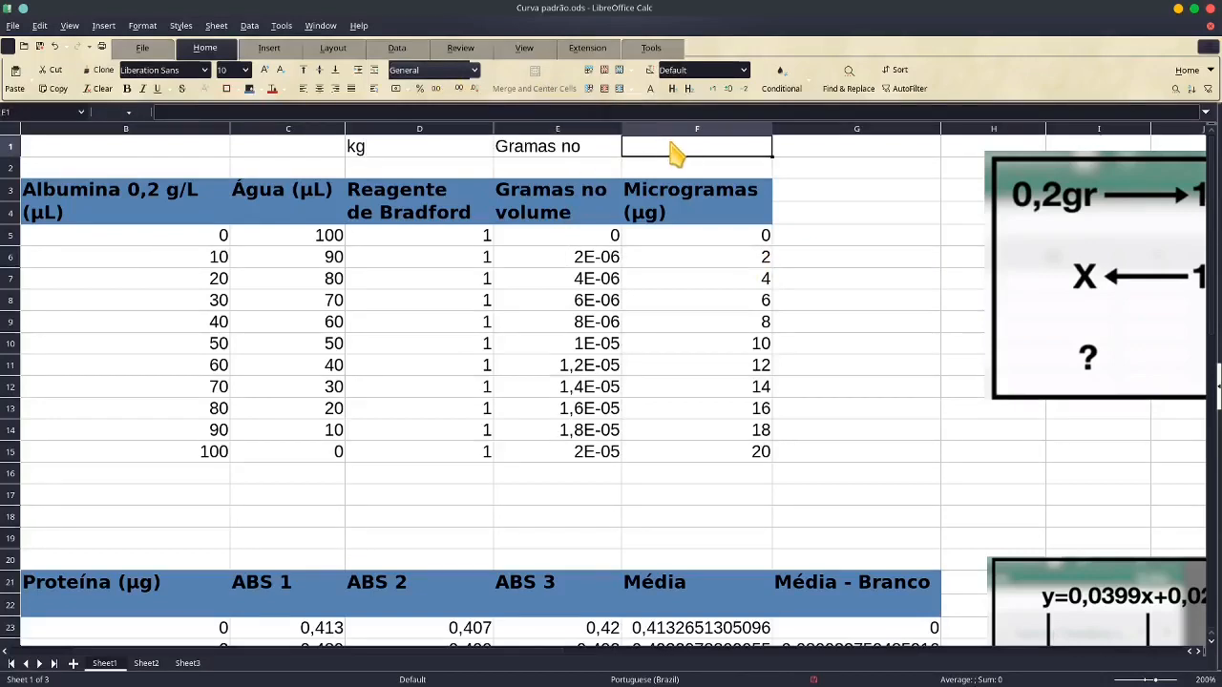
{"action": "double_click", "coordinate": [597, 144]}
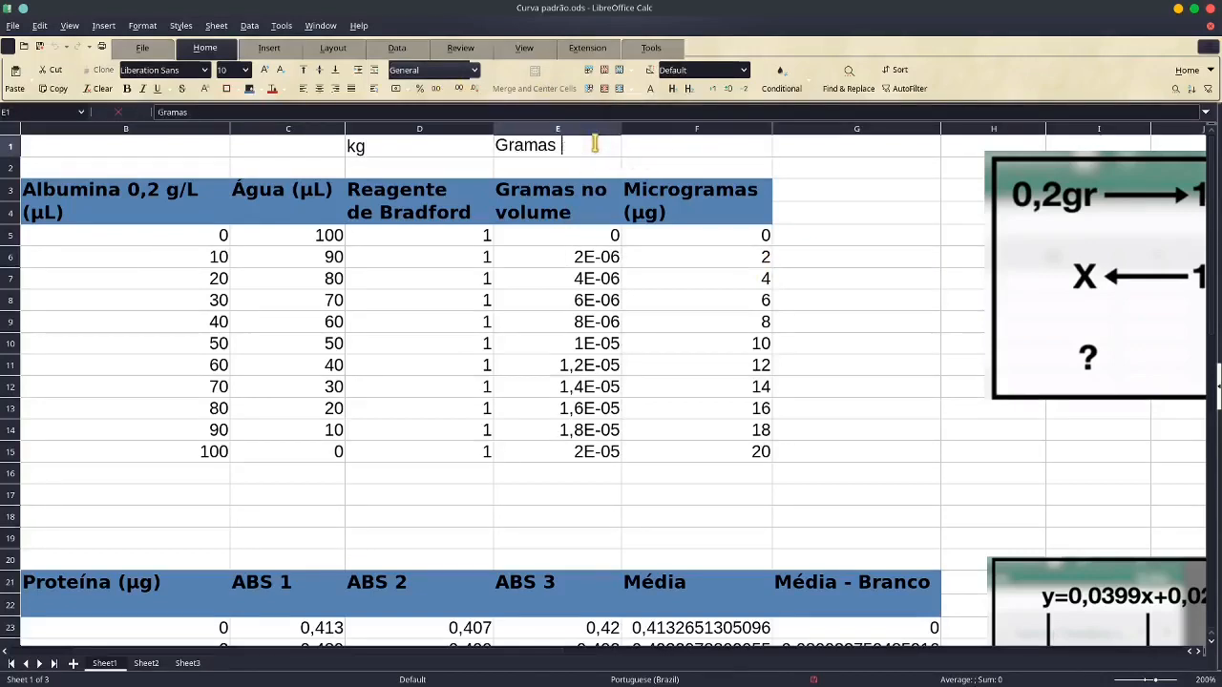
{"action": "left_click", "coordinate": [678, 155]}
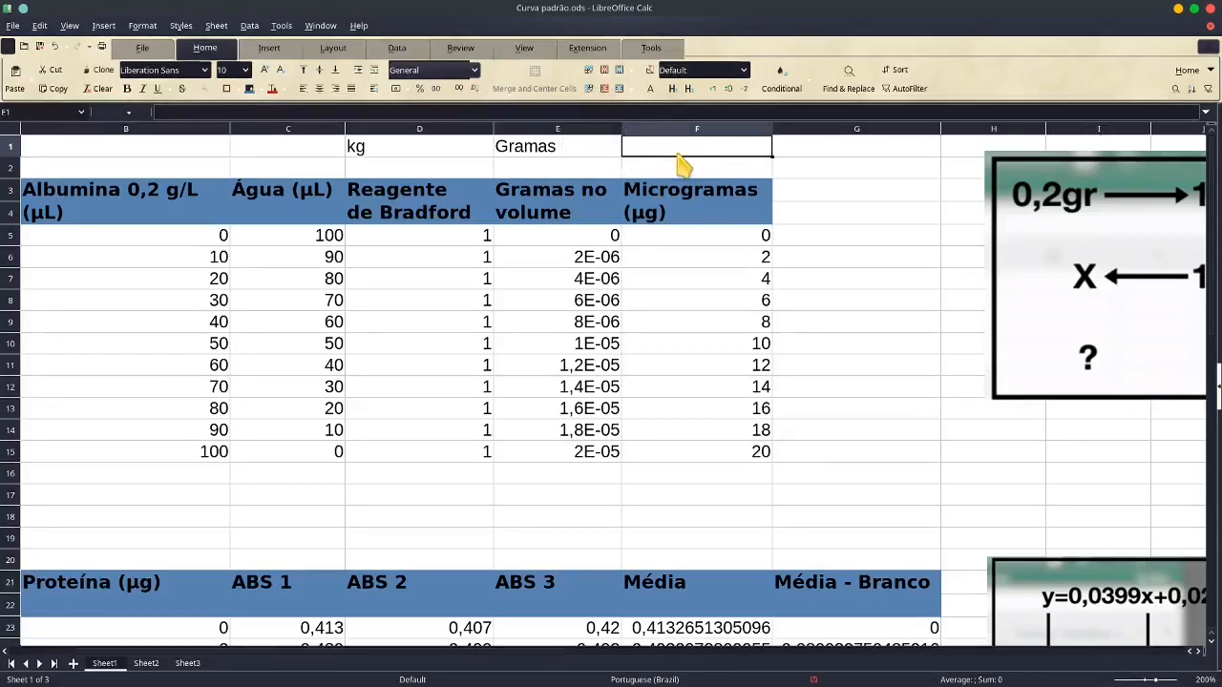
{"action": "type", "text": "mg"}
Complete the unit scale with µg in G1, inserting the µ special character
{"action": "left_click", "coordinate": [828, 151]}
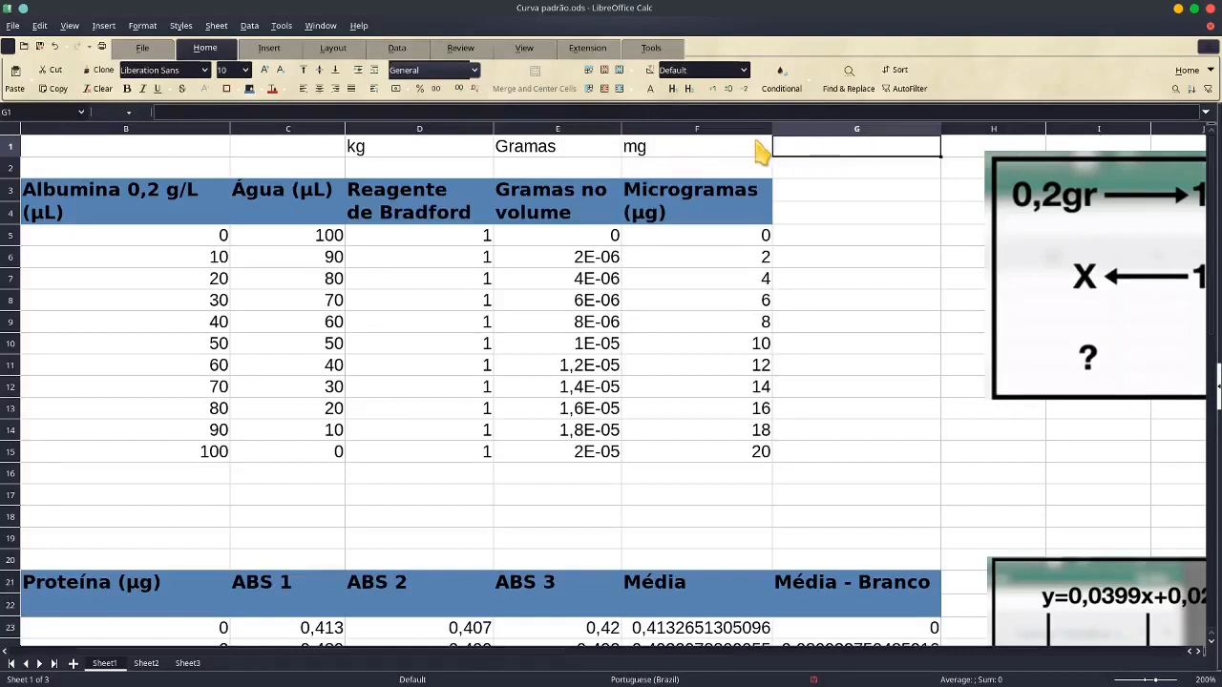
{"action": "left_click", "coordinate": [268, 50]}
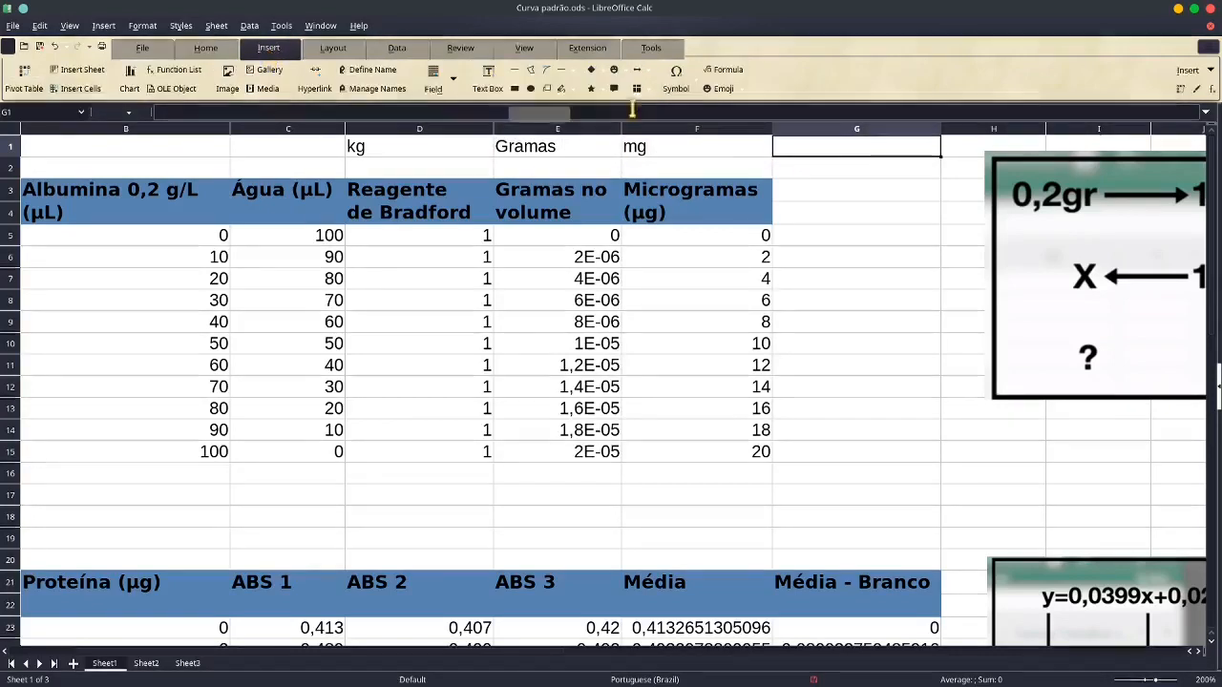
{"action": "left_click", "coordinate": [676, 75]}
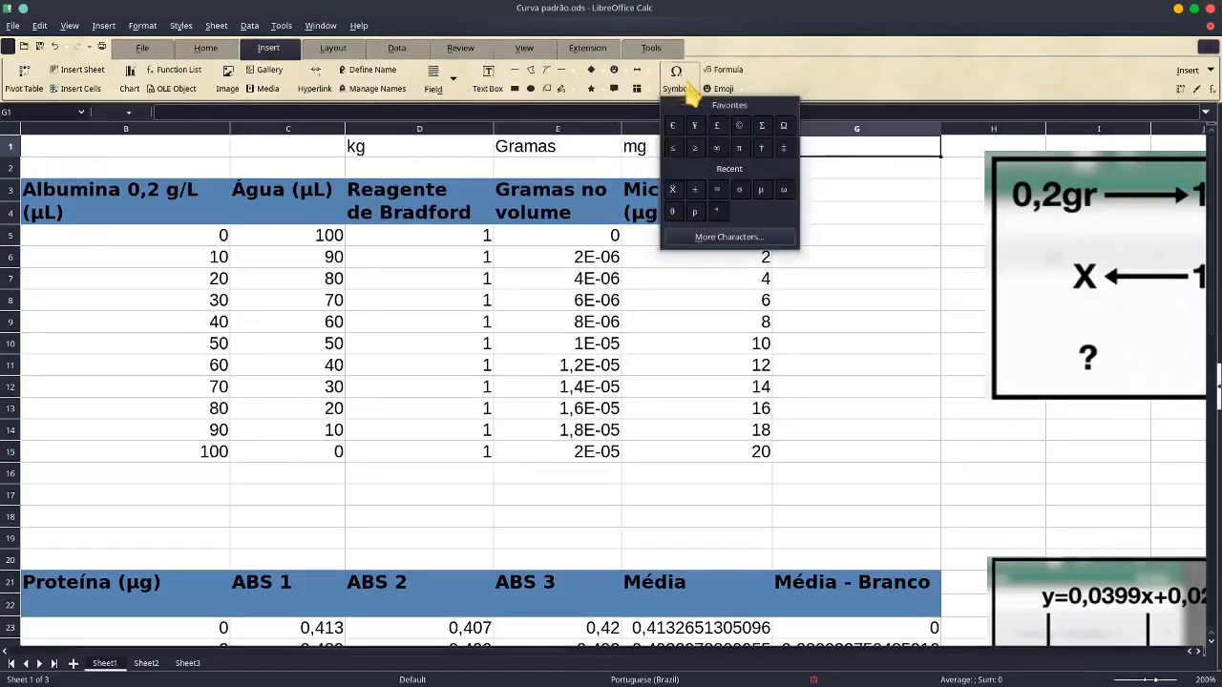
{"action": "left_click", "coordinate": [762, 189]}
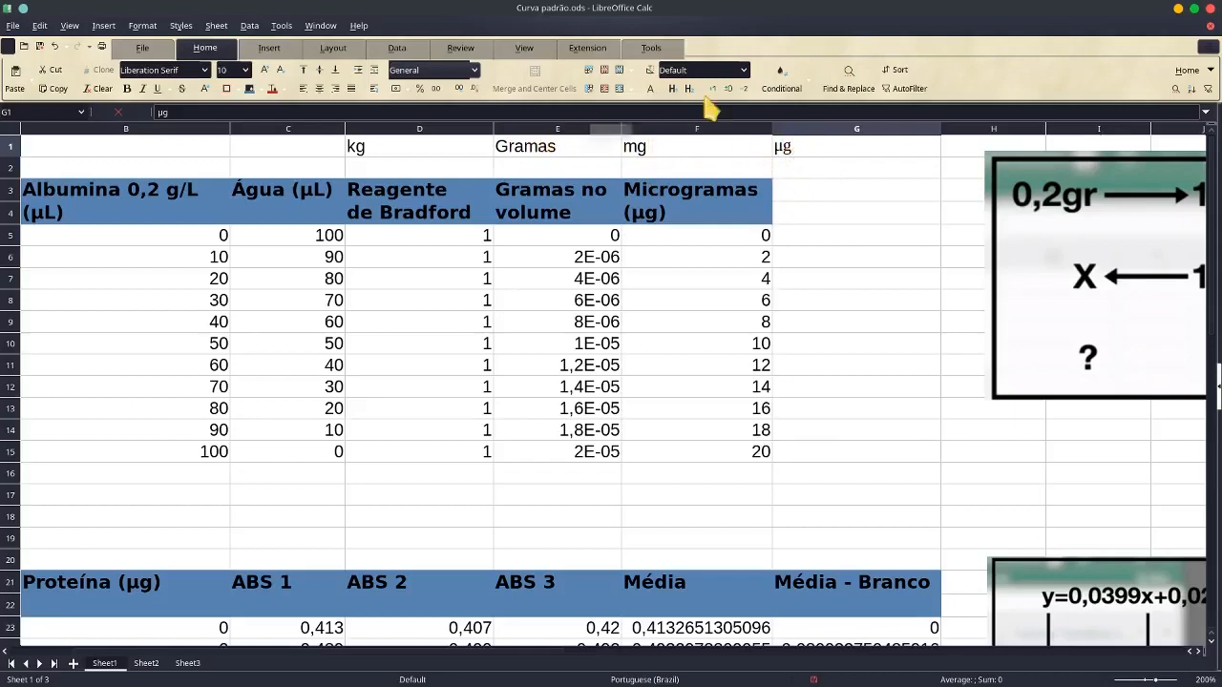
Review the grams value in E6 and its microgram conversion formula in F6 without changing either cell
{"action": "double_click", "coordinate": [586, 259]}
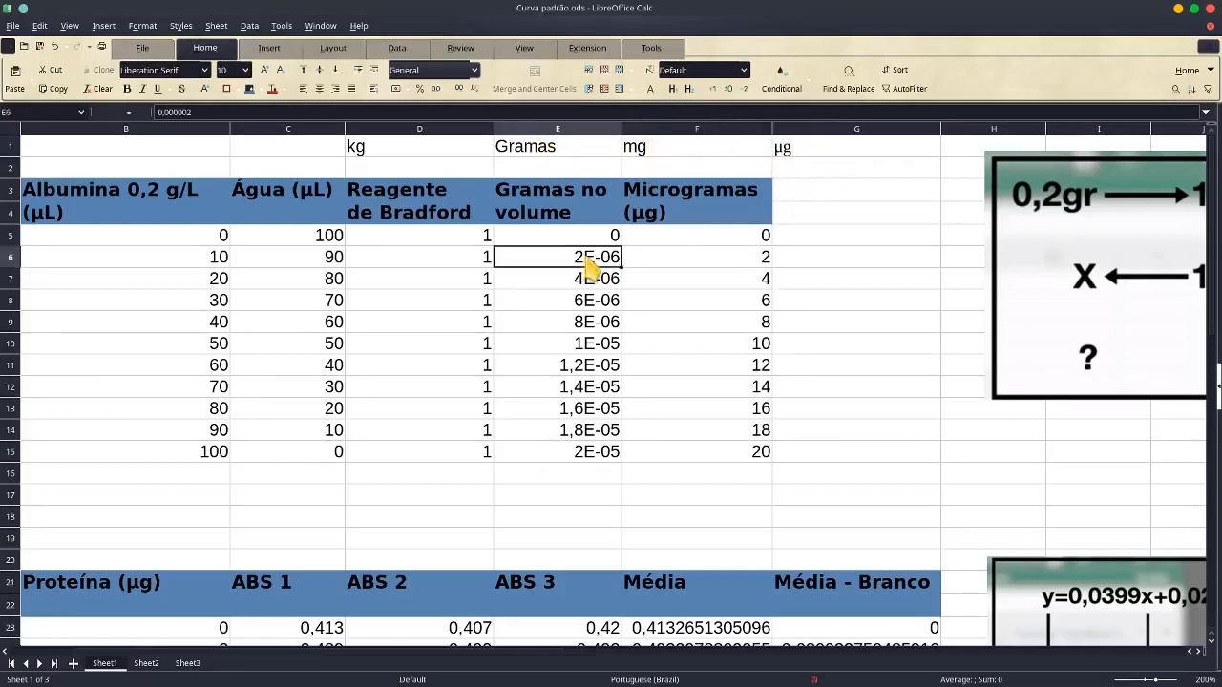
{"action": "double_click", "coordinate": [678, 260]}
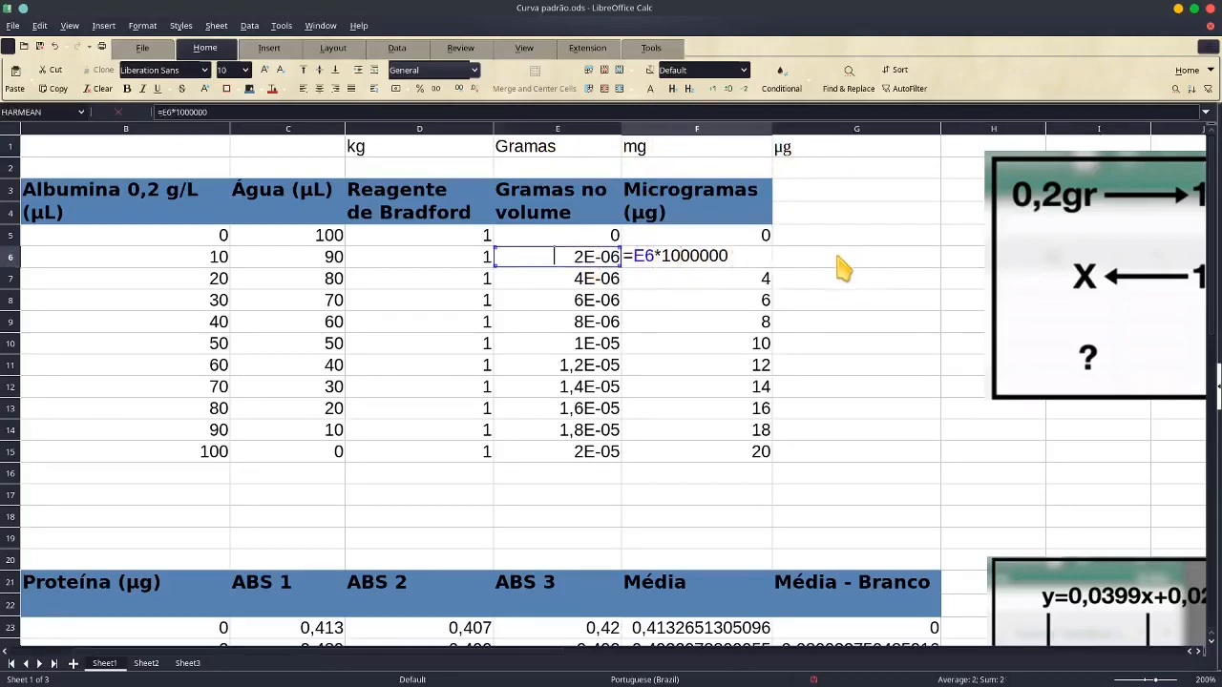
{"action": "key", "text": "Escape"}
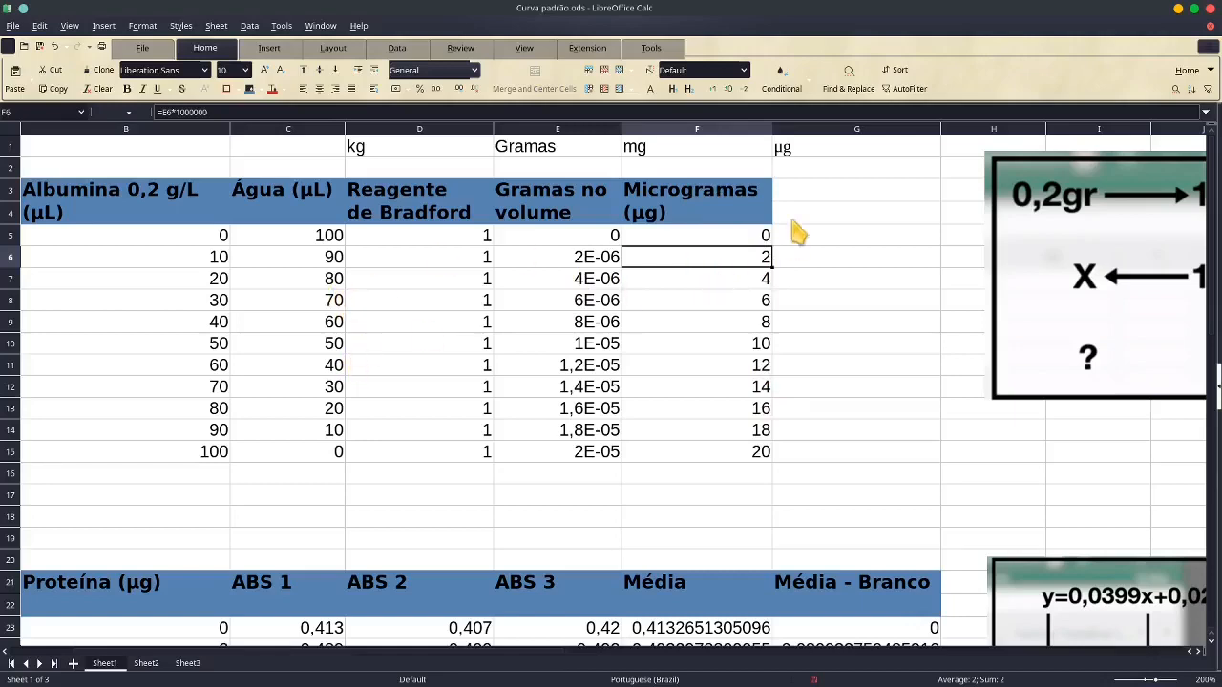
Compare the dilution table's Microgramas (µg) column with the Proteína (µg) values in B23:B33 of the absorbance table
{"action": "scroll", "coordinate": [694, 371], "scroll_direction": "down", "scroll_amount": 6}
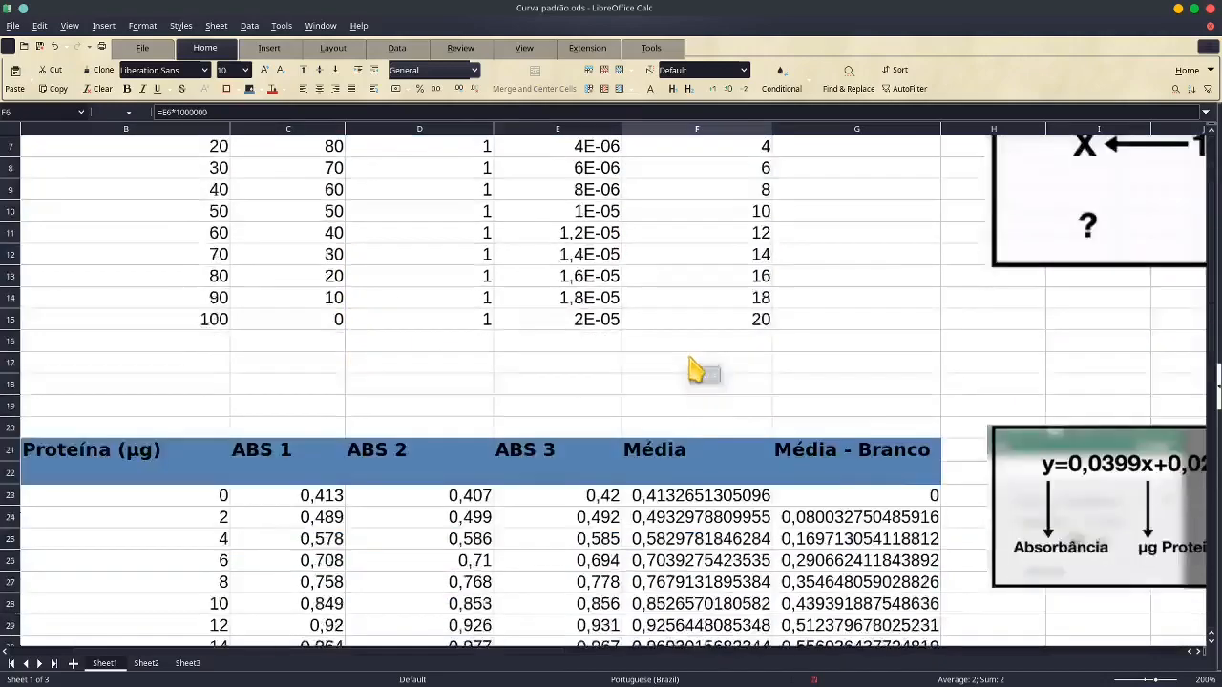
{"action": "left_click", "coordinate": [724, 565]}
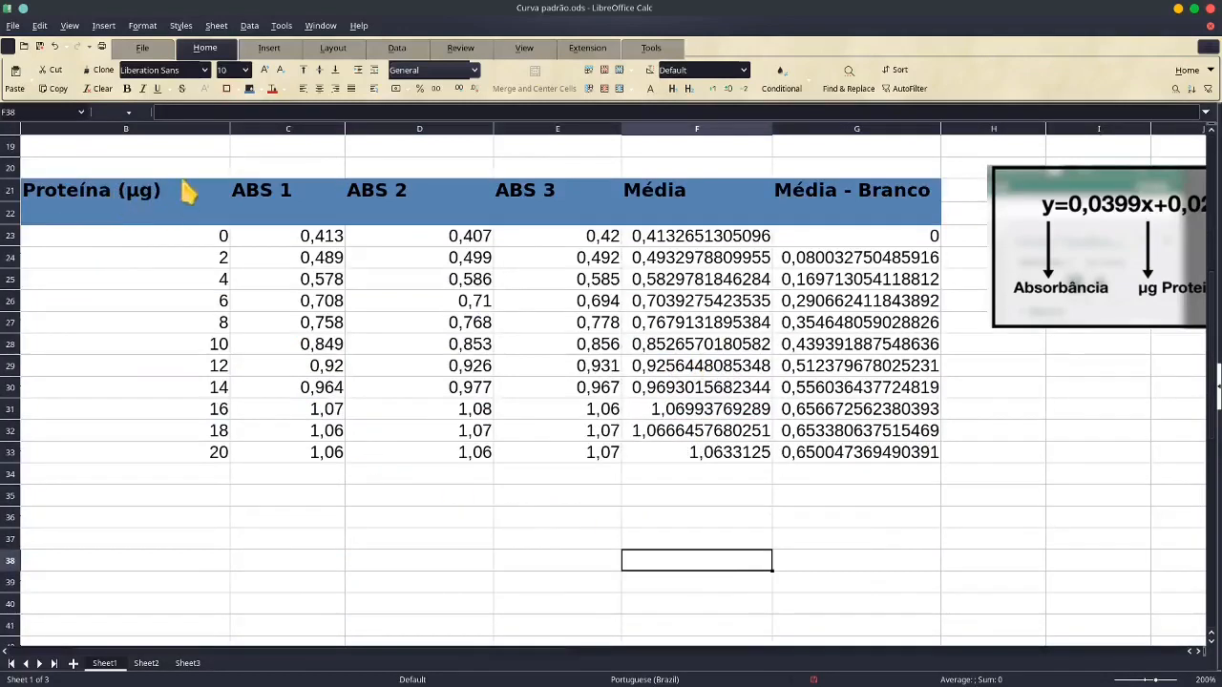
{"action": "scroll", "coordinate": [511, 415], "scroll_direction": "up", "scroll_amount": 6}
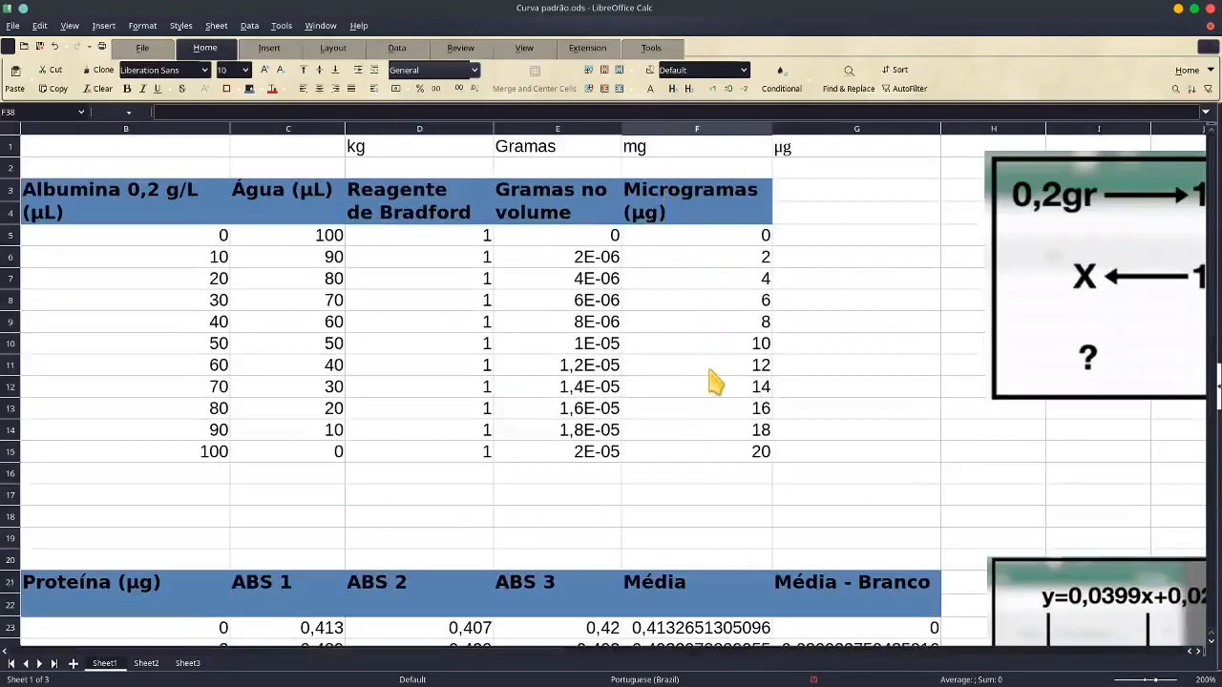
{"action": "scroll", "coordinate": [518, 309], "scroll_direction": "down", "scroll_amount": 6}
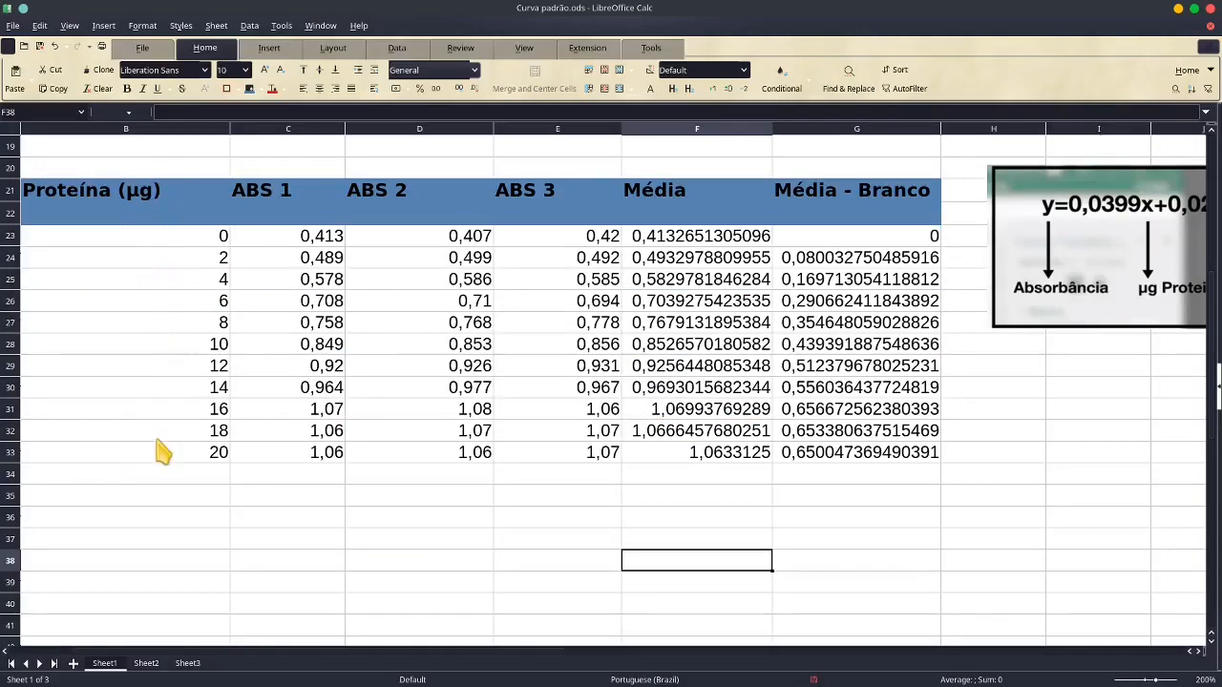
{"action": "scroll", "coordinate": [196, 437], "scroll_direction": "up", "scroll_amount": 6}
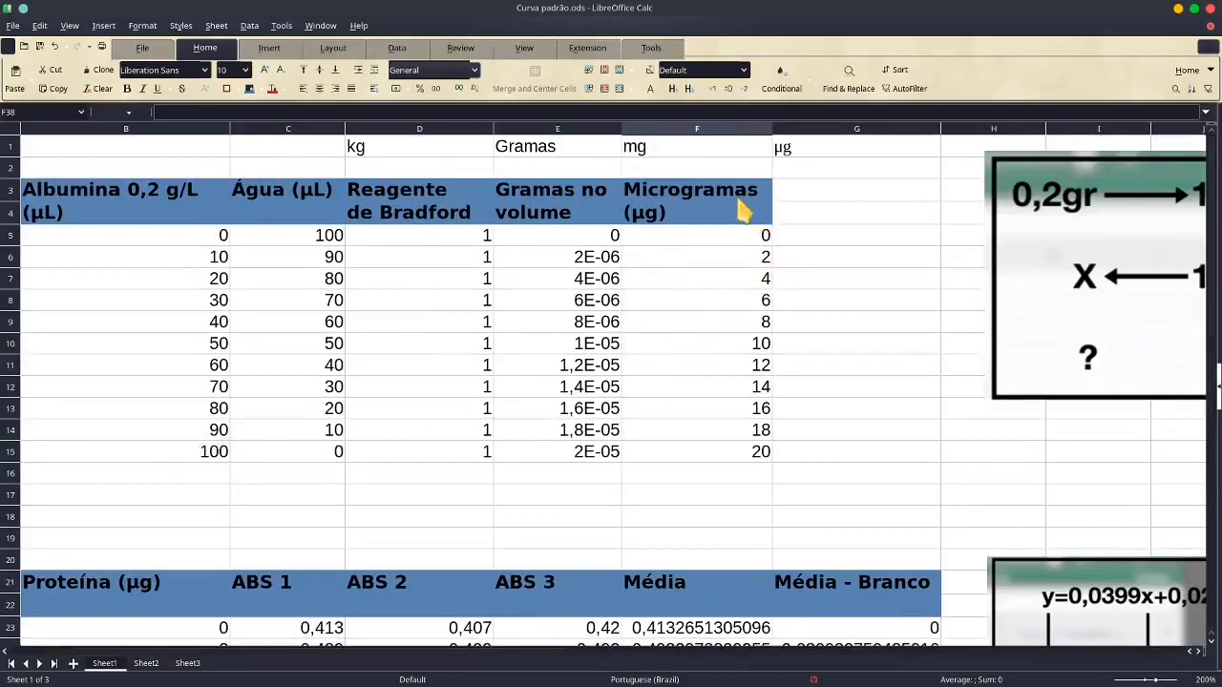
{"action": "scroll", "coordinate": [695, 224], "scroll_direction": "down", "scroll_amount": 10}
{"action": "scroll", "coordinate": [208, 250], "scroll_direction": "up", "scroll_amount": 4}
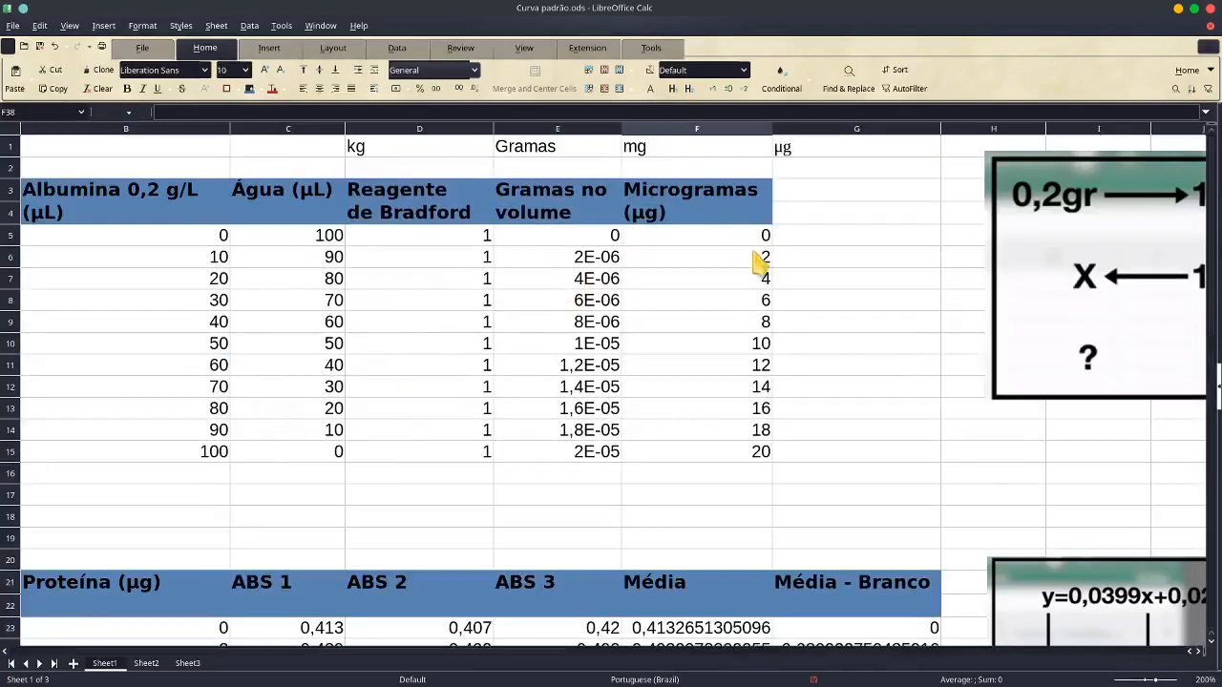
{"action": "scroll", "coordinate": [325, 460], "scroll_direction": "down", "scroll_amount": 6}
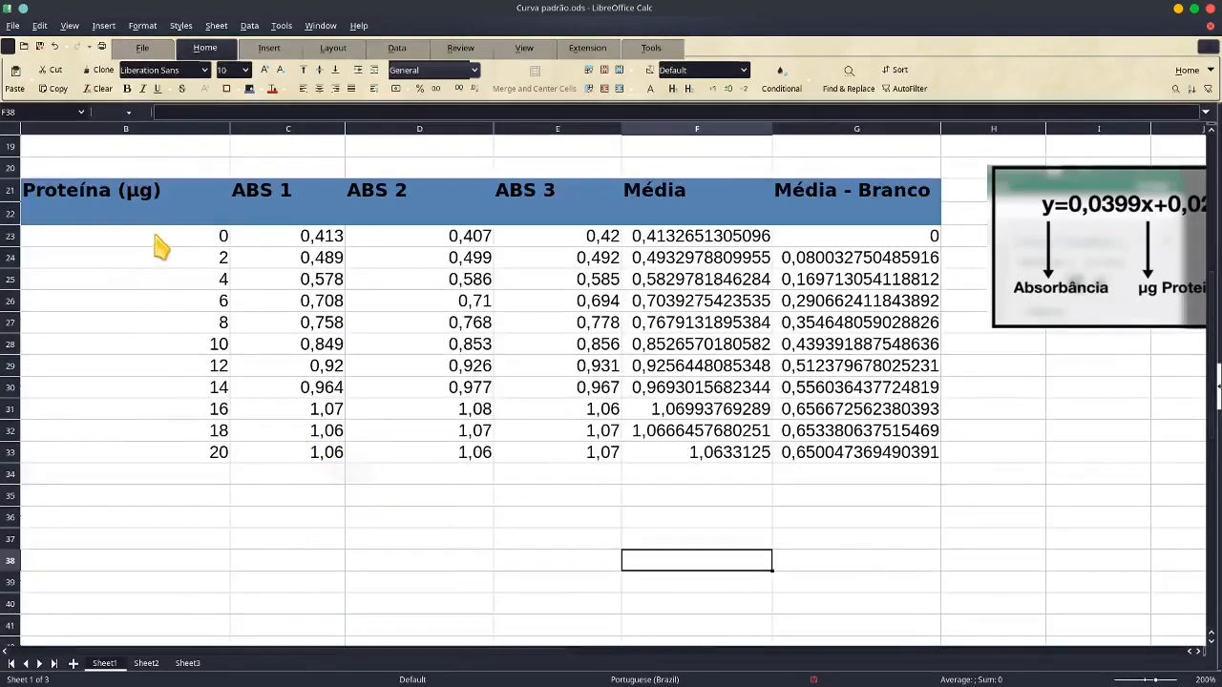
{"action": "left_click_drag", "start_coordinate": [190, 234], "coordinate": [202, 454]}
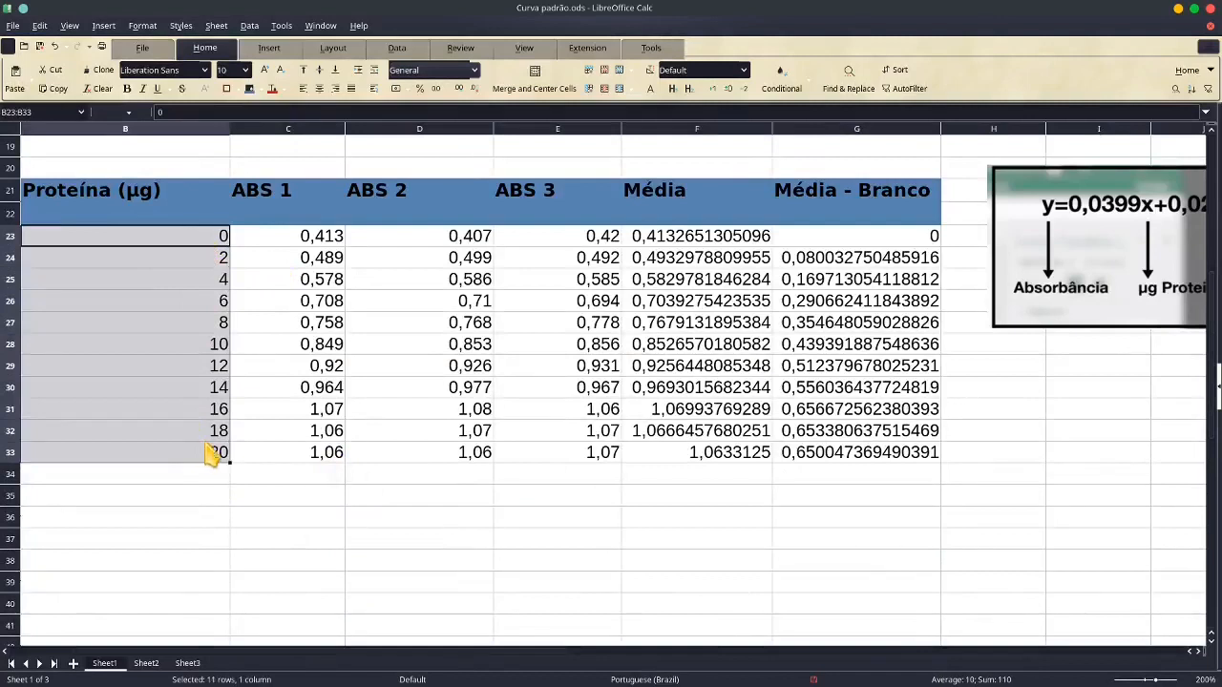
{"action": "left_click", "coordinate": [365, 498]}
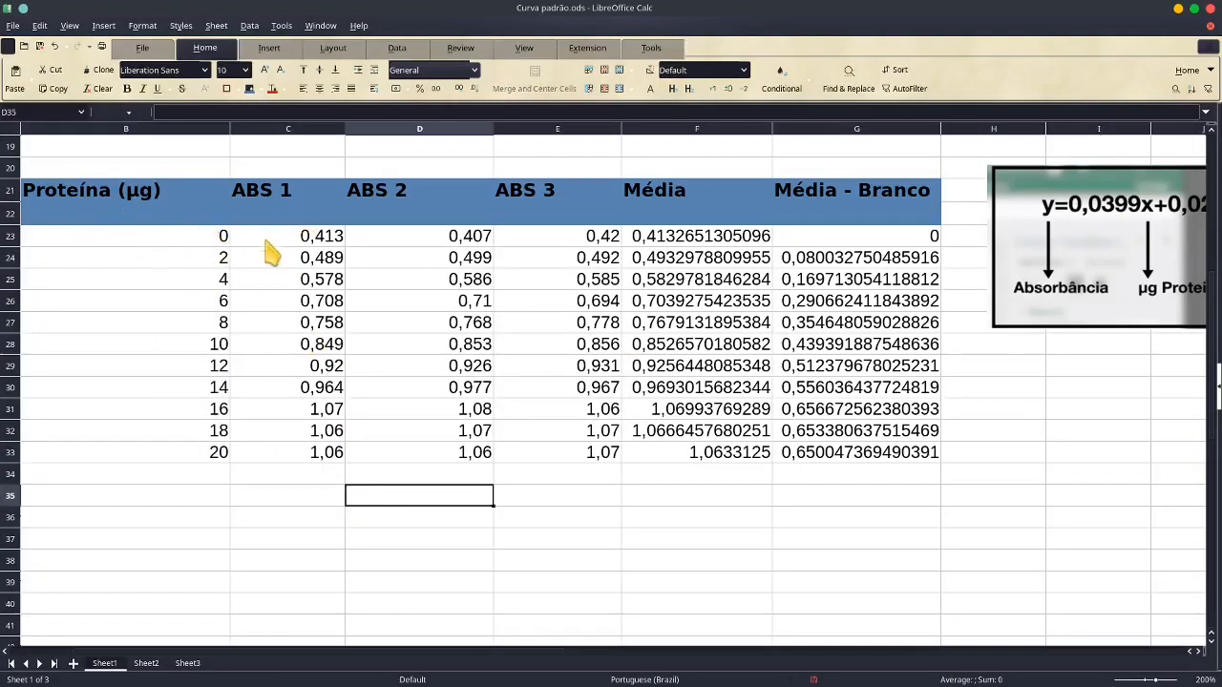
Examine the ABS 1, ABS 2 and ABS 3 readings for the 0 µg protein row
{"action": "left_click", "coordinate": [180, 240]}
{"action": "left_click", "coordinate": [326, 244]}
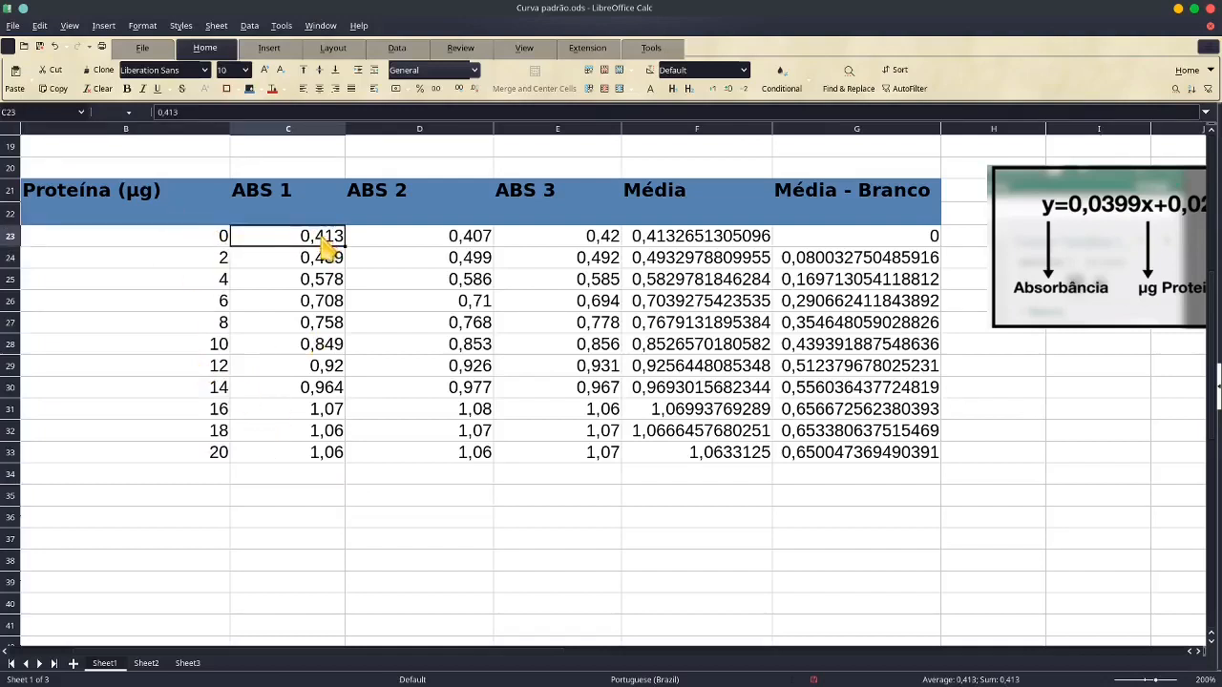
{"action": "left_click", "coordinate": [471, 240]}
{"action": "left_click", "coordinate": [552, 208]}
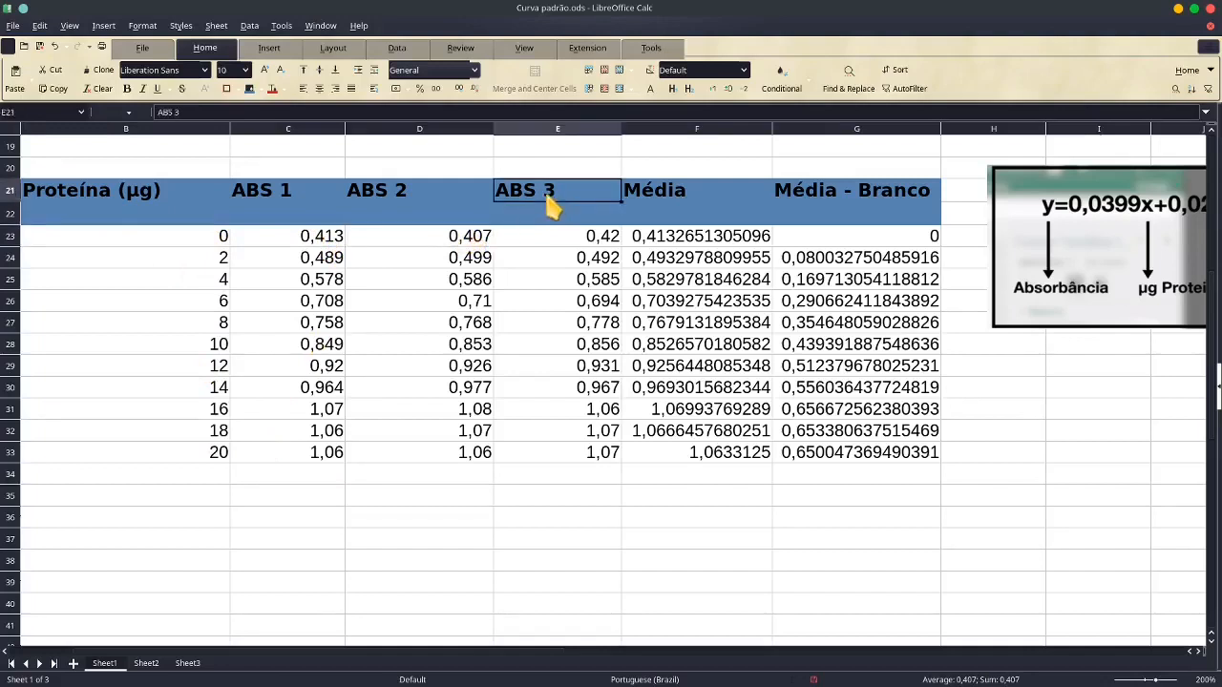
{"action": "left_click", "coordinate": [571, 235]}
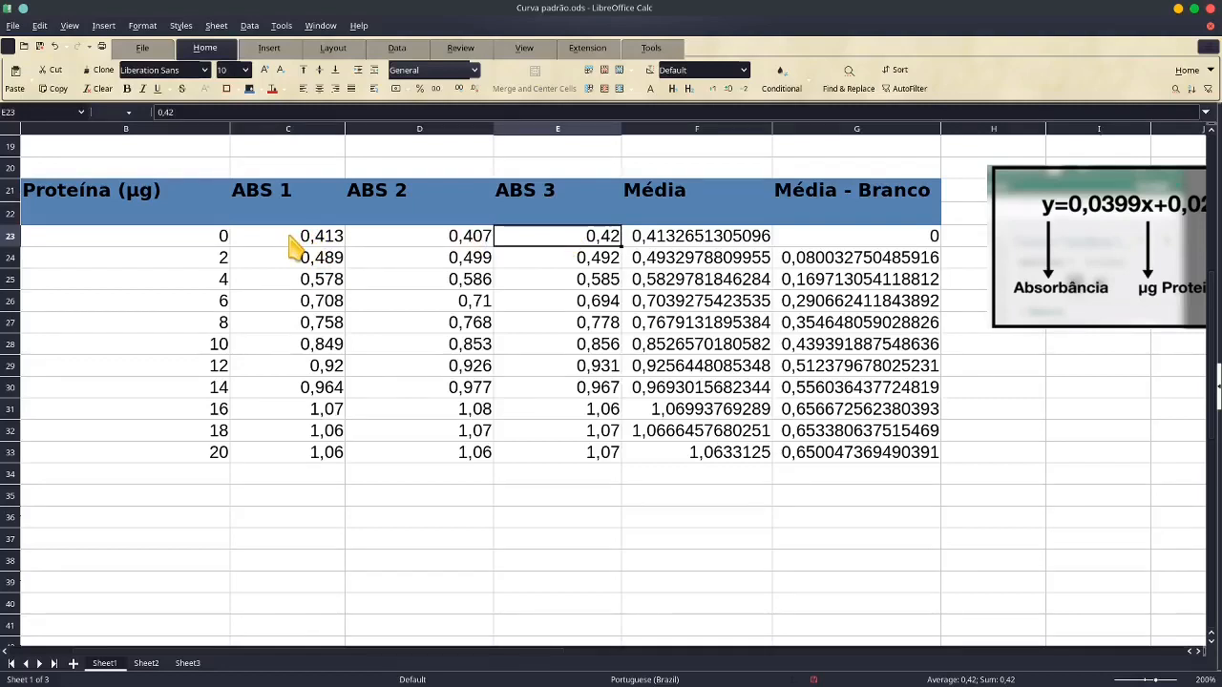
Examine the Média formula for the 0 µg row and the triplicate absorbance readings for the 2 µg and 4 µg rows
{"action": "left_click", "coordinate": [700, 238]}
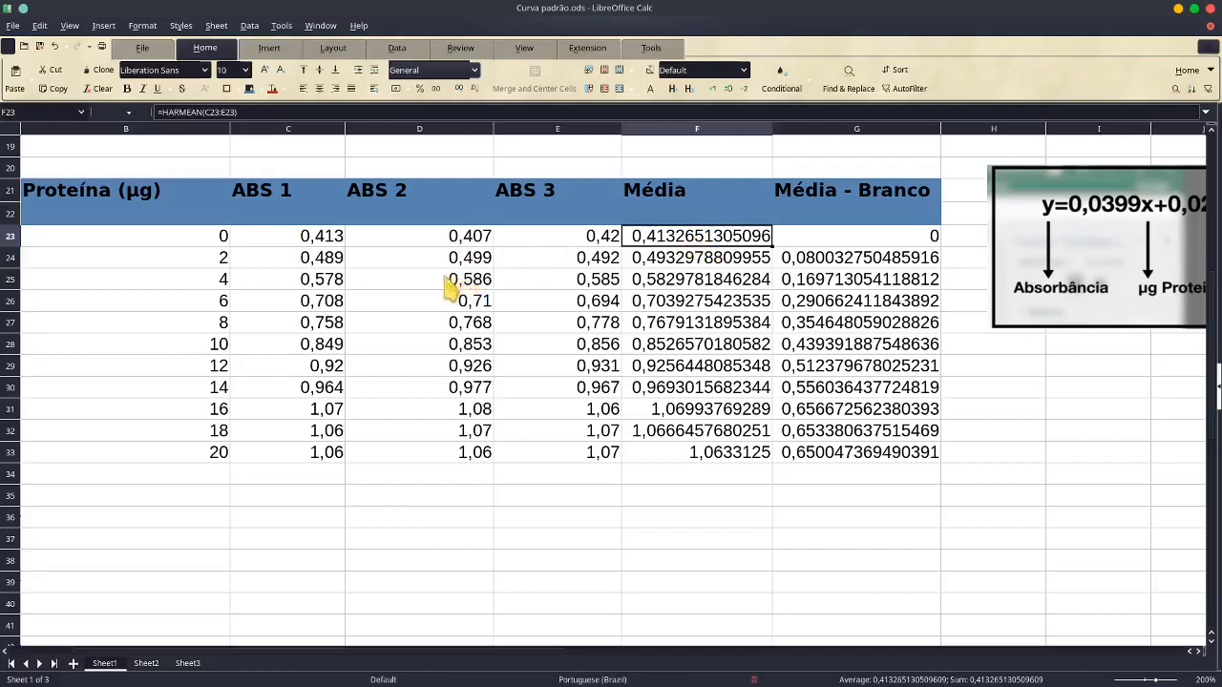
{"action": "left_click", "coordinate": [344, 262]}
{"action": "left_click", "coordinate": [478, 260]}
{"action": "left_click", "coordinate": [595, 263]}
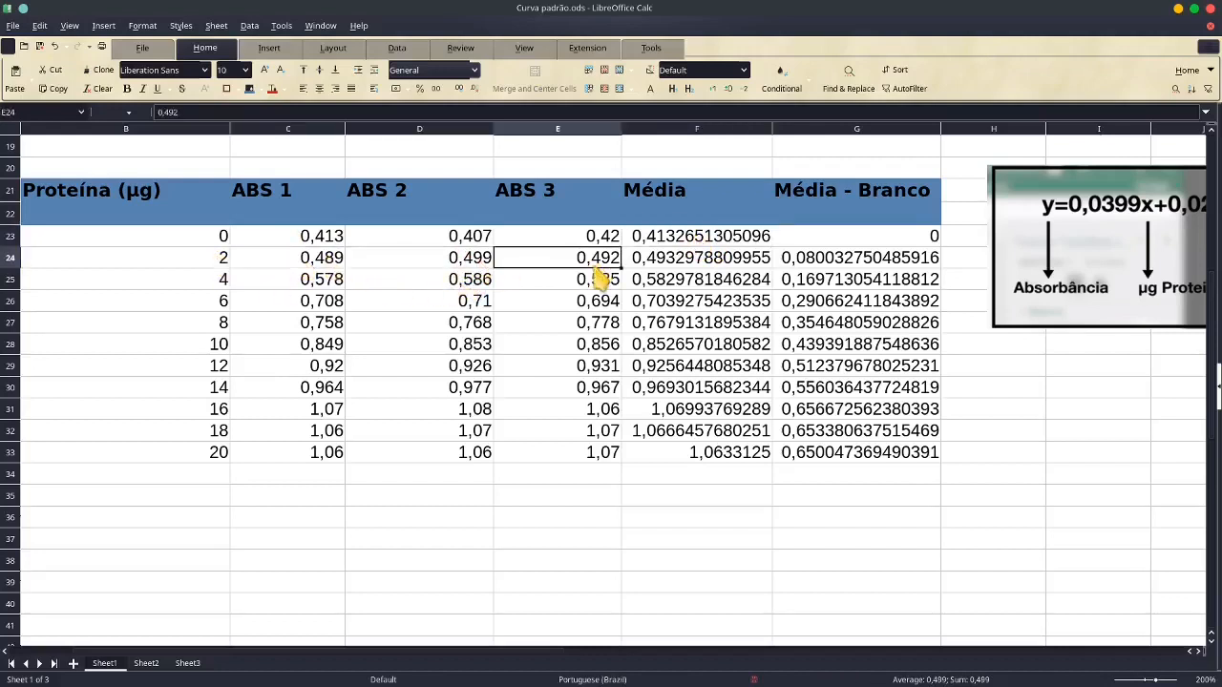
{"action": "left_click", "coordinate": [723, 265]}
{"action": "left_click", "coordinate": [333, 284]}
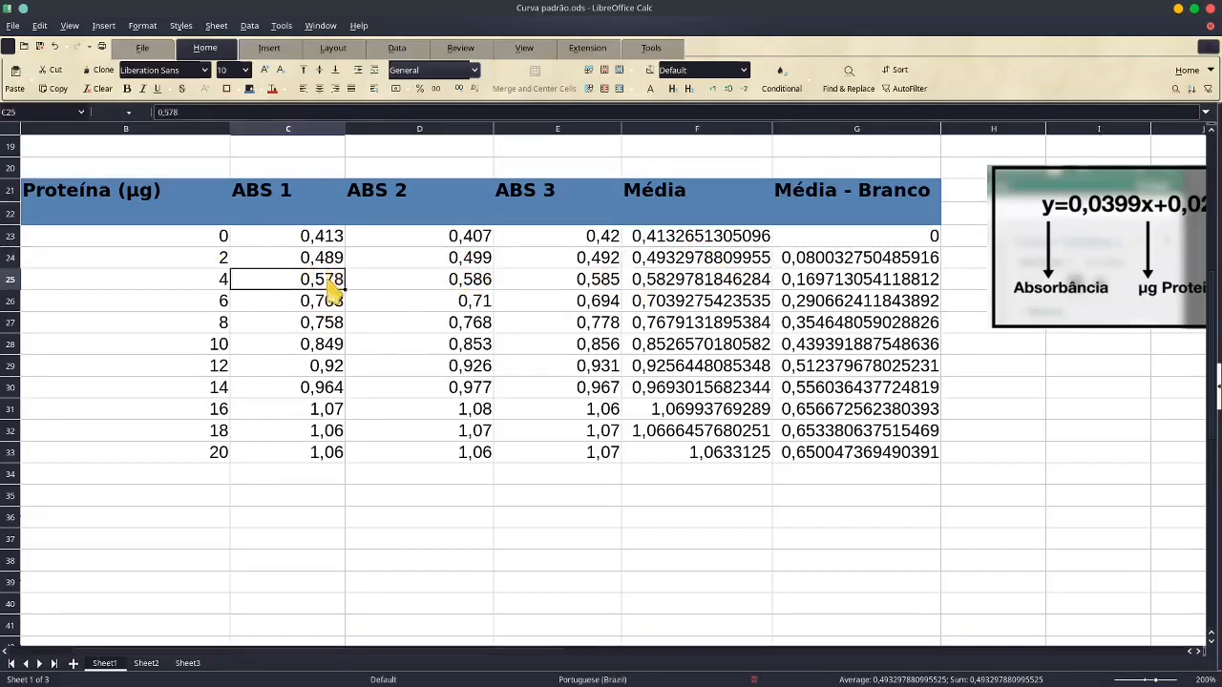
{"action": "left_click", "coordinate": [466, 283]}
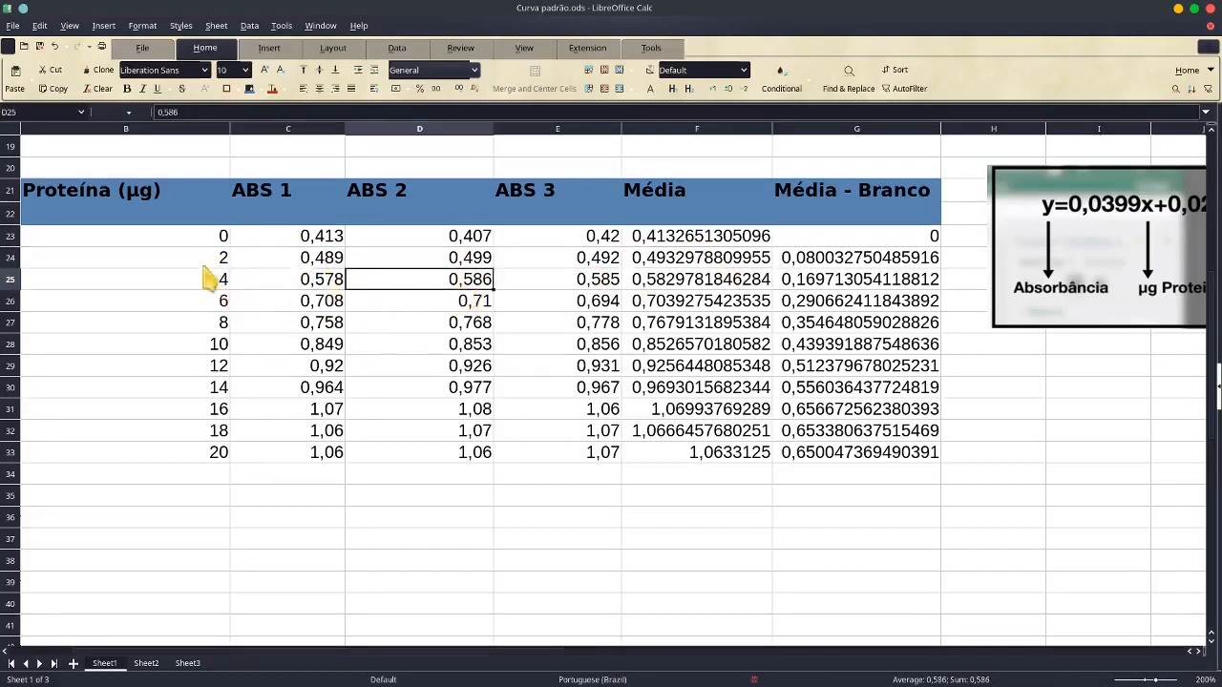
{"action": "left_click", "coordinate": [565, 284]}
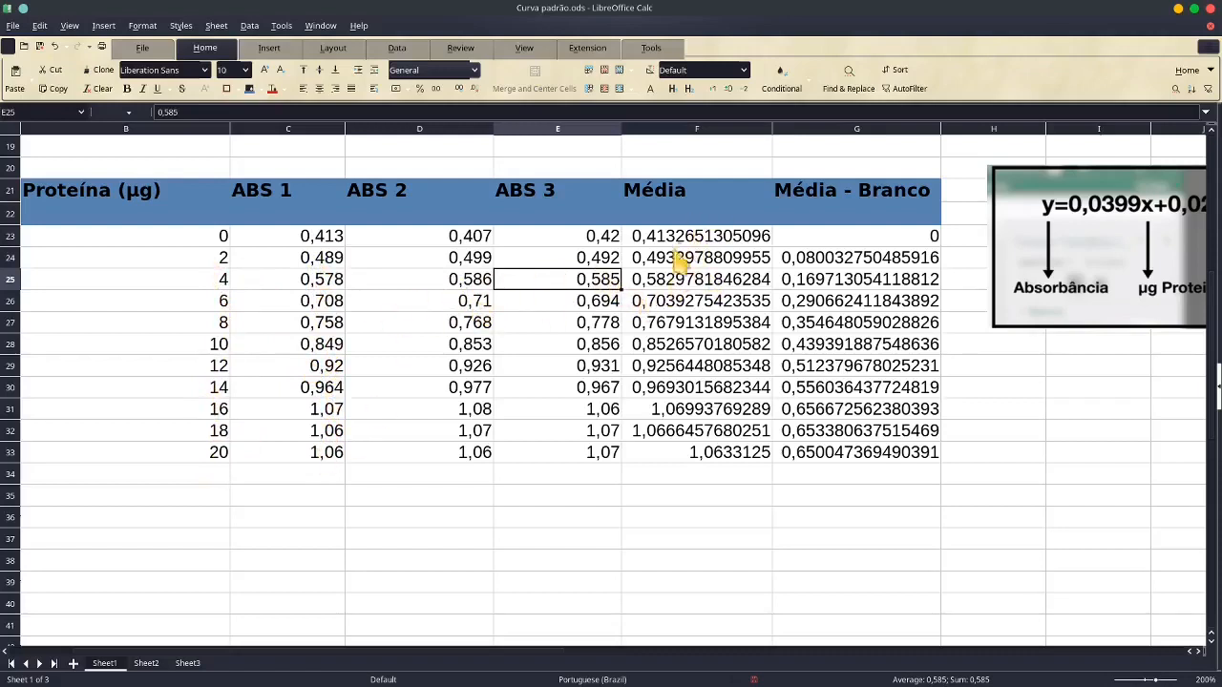
Format the Média and Média - Branco values in F23:G33 as numbers with two decimal places
{"action": "left_click_drag", "start_coordinate": [666, 240], "coordinate": [855, 458]}
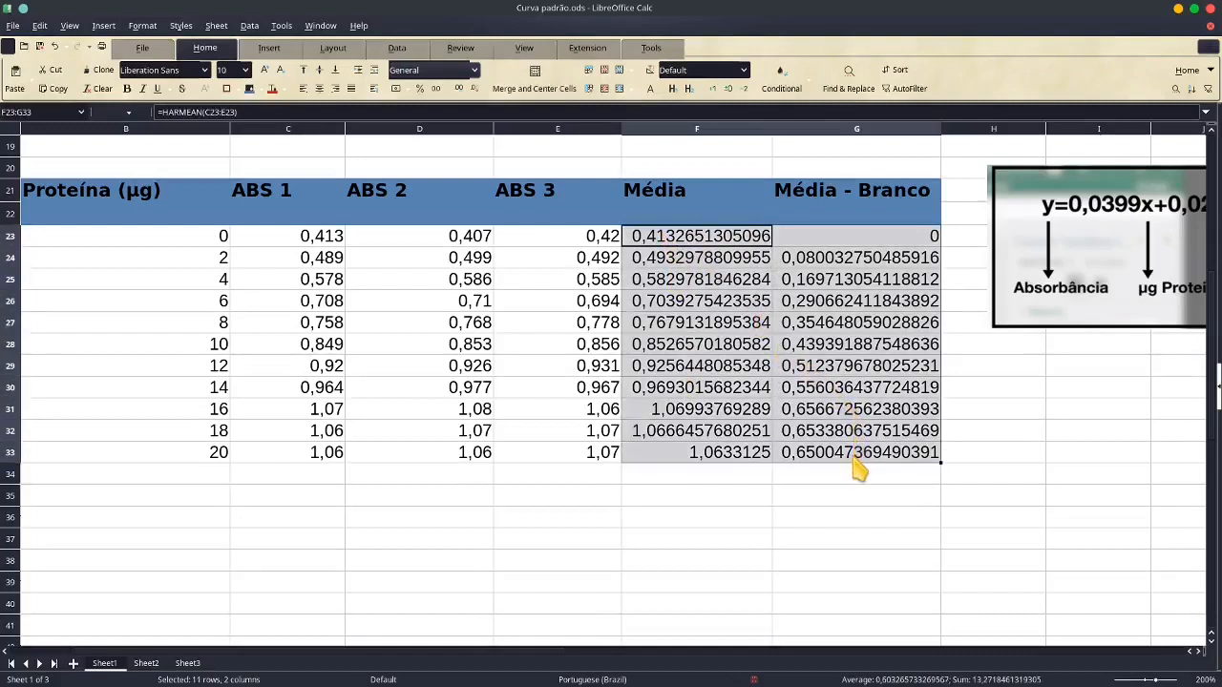
{"action": "left_click", "coordinate": [437, 89]}
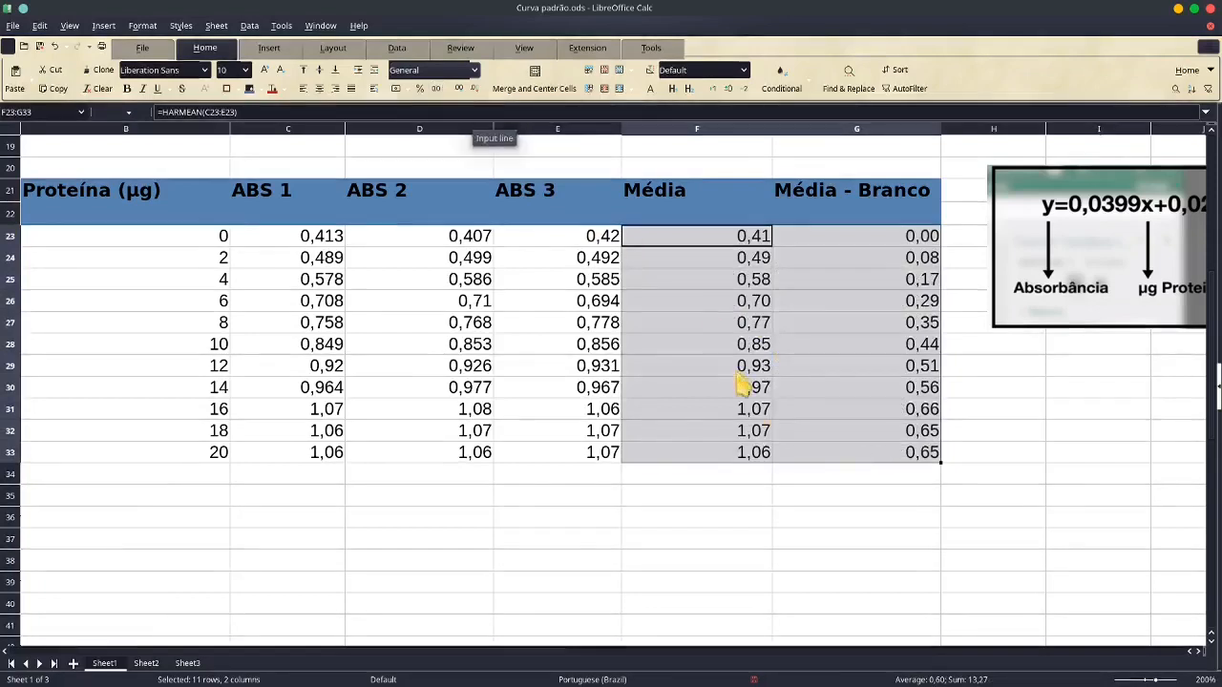
{"action": "left_click", "coordinate": [749, 498]}
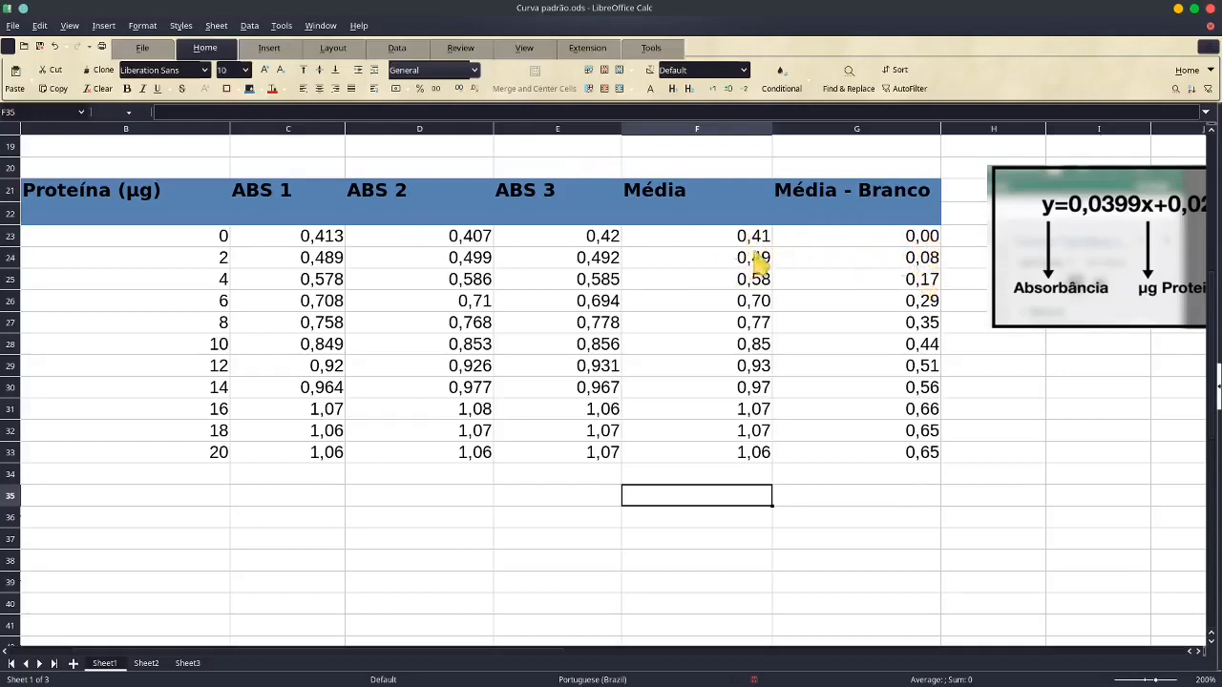
Examine how the Média - Branco column subtracts the blank mean in F23 from each Média value, down to row 33
{"action": "left_click", "coordinate": [817, 258]}
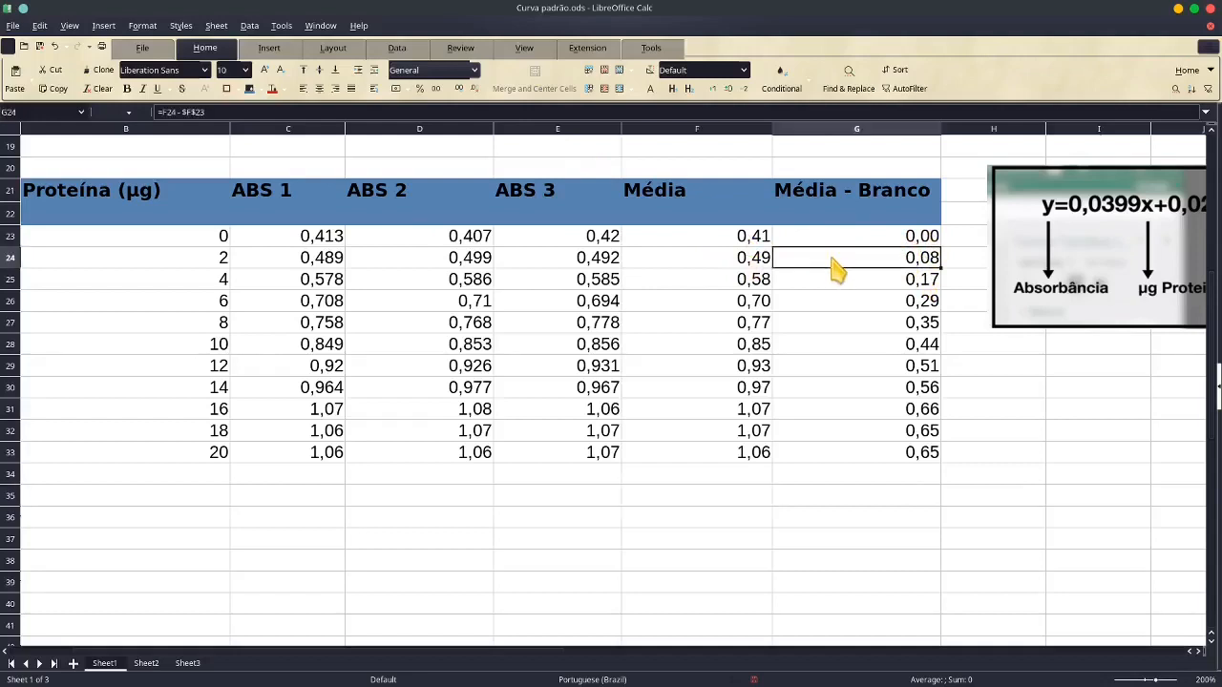
{"action": "left_click", "coordinate": [713, 258]}
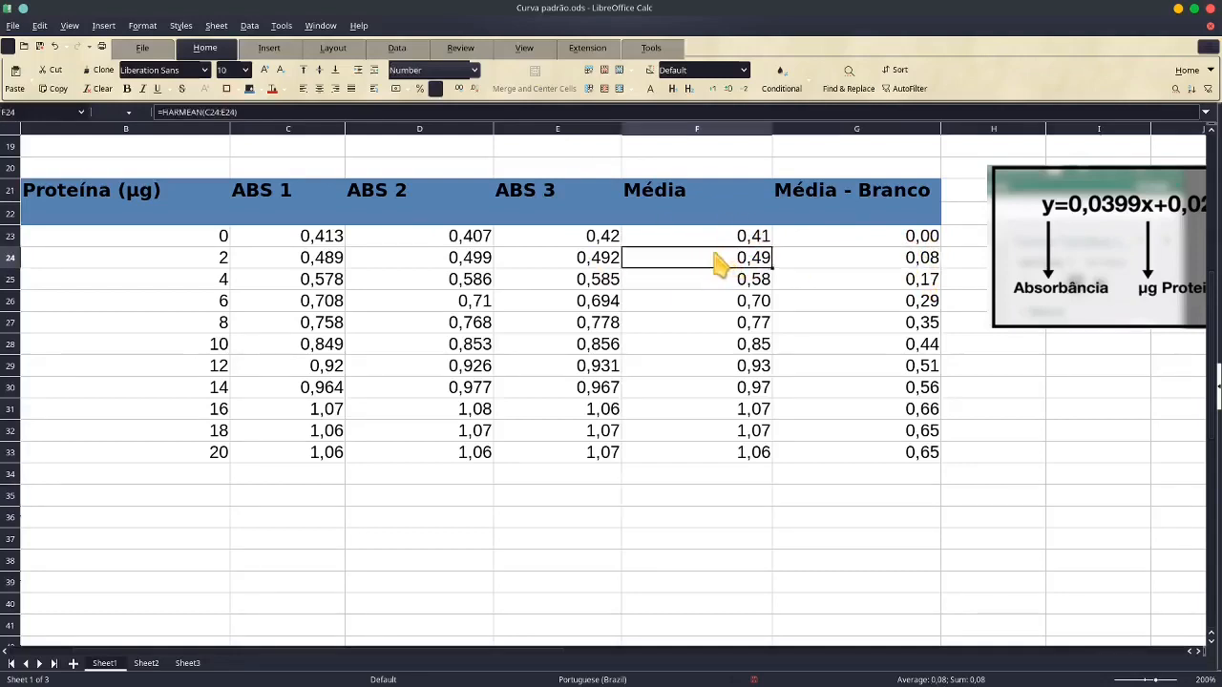
{"action": "left_click", "coordinate": [721, 279]}
{"action": "left_click", "coordinate": [725, 300]}
{"action": "left_click", "coordinate": [918, 259]}
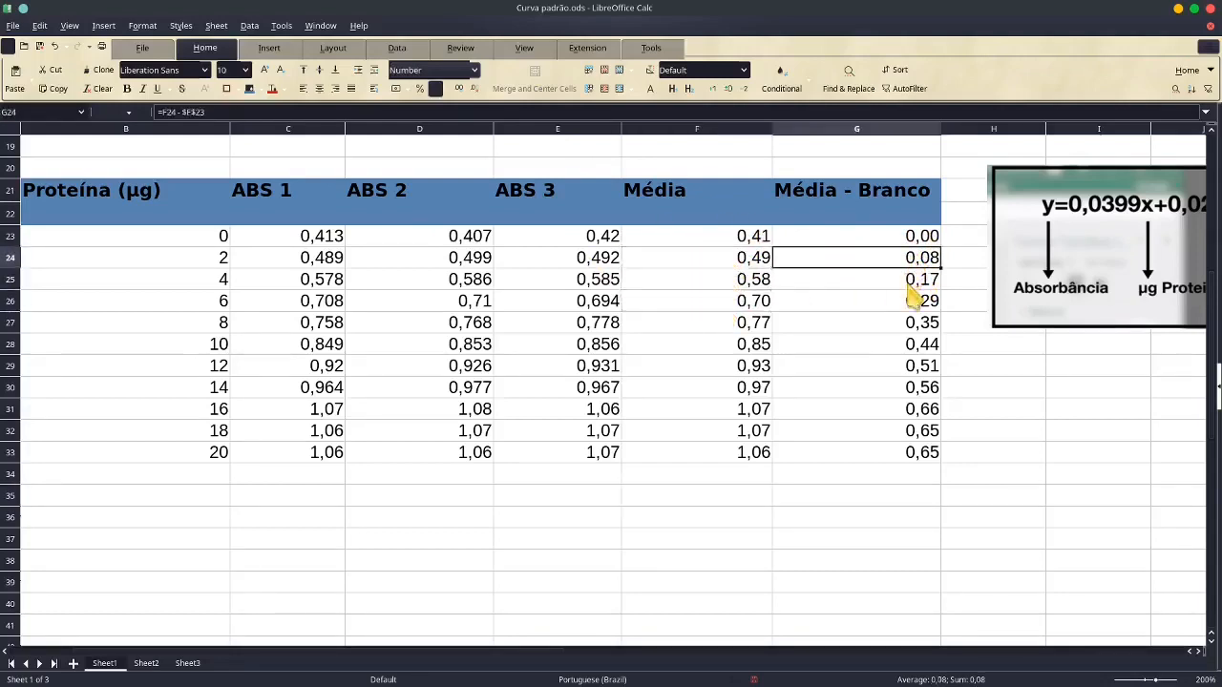
{"action": "left_click", "coordinate": [920, 280]}
{"action": "left_click", "coordinate": [920, 301]}
{"action": "left_click", "coordinate": [916, 328]}
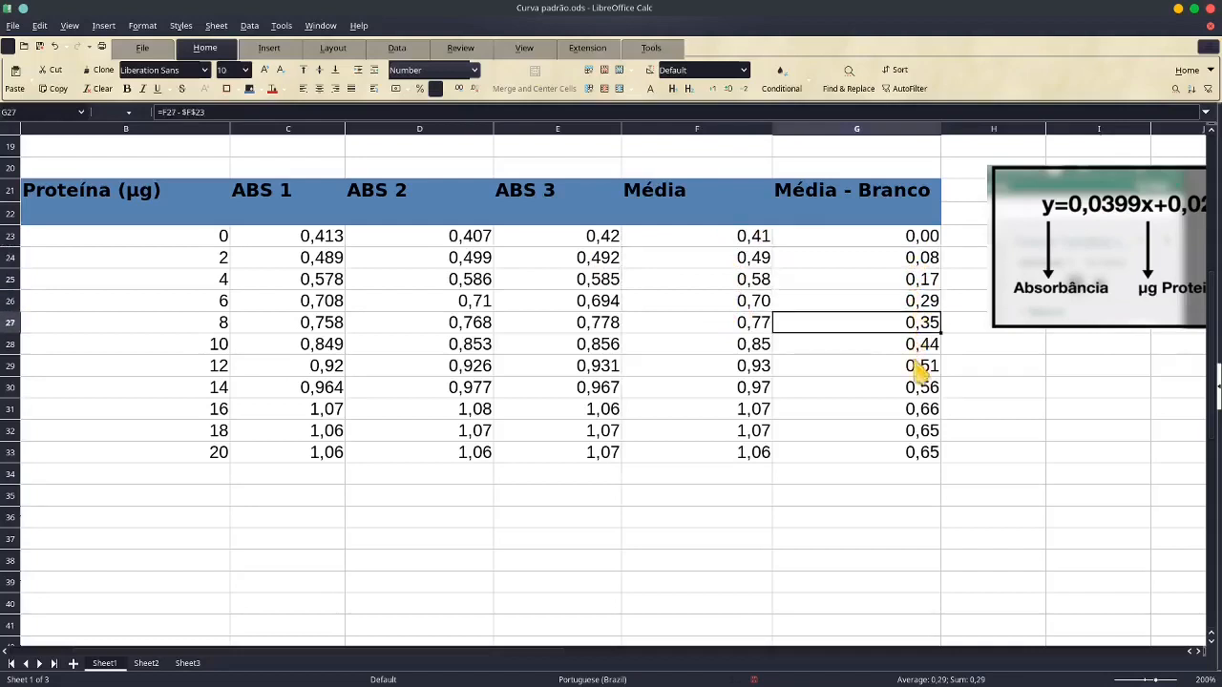
{"action": "left_click", "coordinate": [912, 365]}
{"action": "left_click", "coordinate": [919, 410]}
{"action": "left_click", "coordinate": [922, 432]}
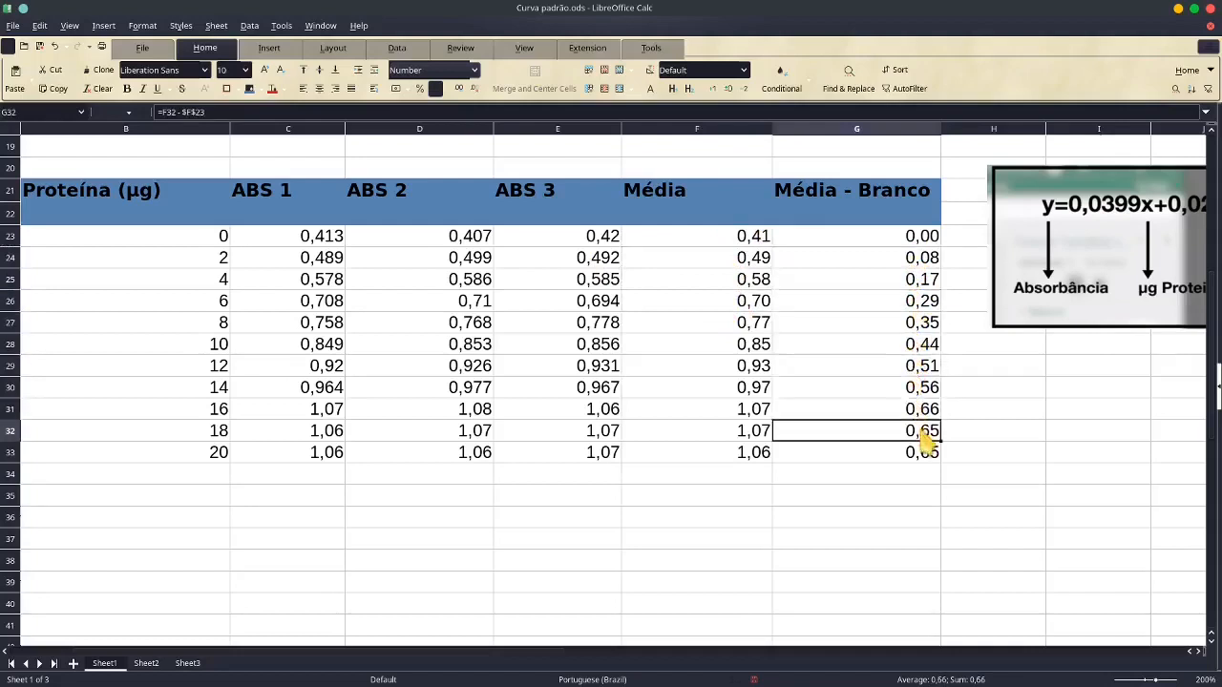
{"action": "left_click", "coordinate": [923, 455]}
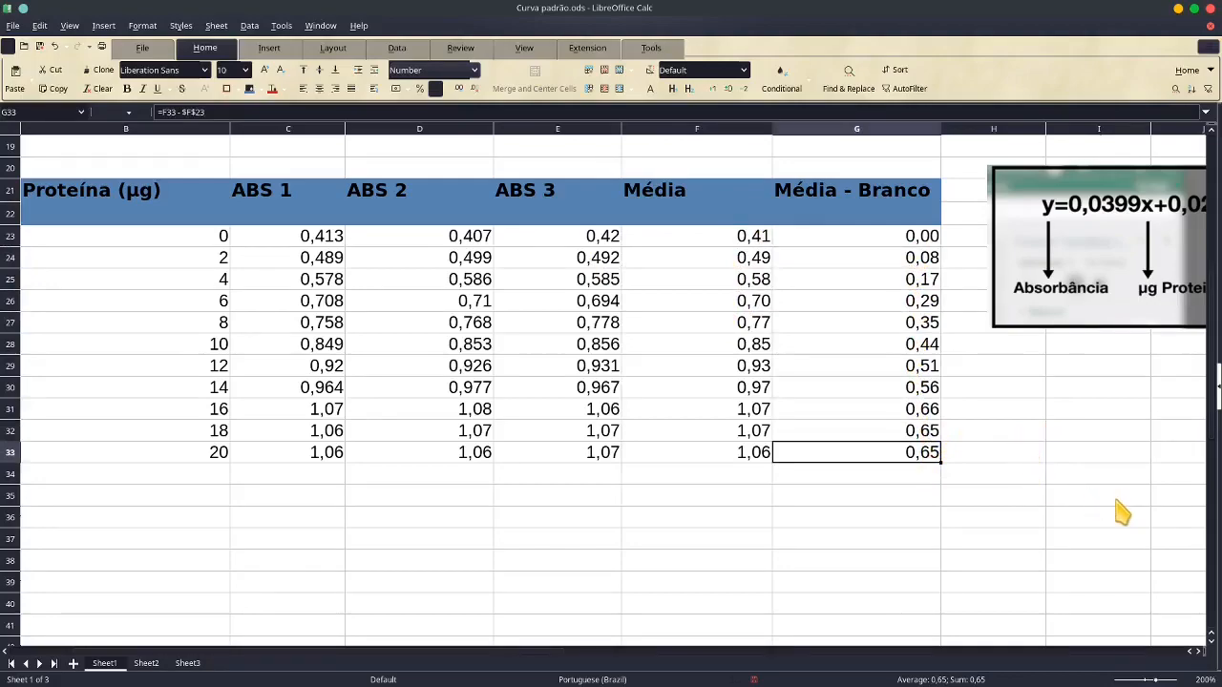
View the microplate picture with the BSA Std. wells and the unknown samples
{"action": "left_click_drag", "start_coordinate": [480, 659], "coordinate": [807, 649]}
{"action": "scroll", "coordinate": [845, 464], "scroll_direction": "up", "scroll_amount": 6}
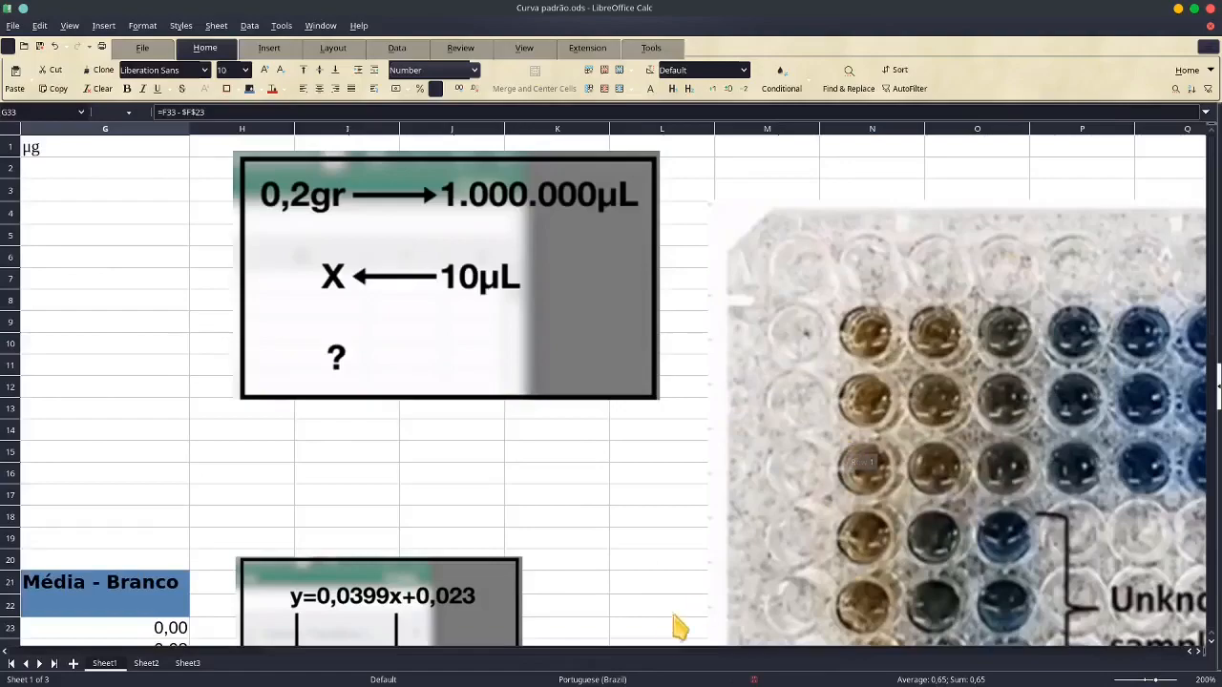
{"action": "left_click_drag", "start_coordinate": [682, 651], "coordinate": [802, 649]}
{"action": "scroll", "coordinate": [737, 441], "scroll_direction": "down", "scroll_amount": 1}
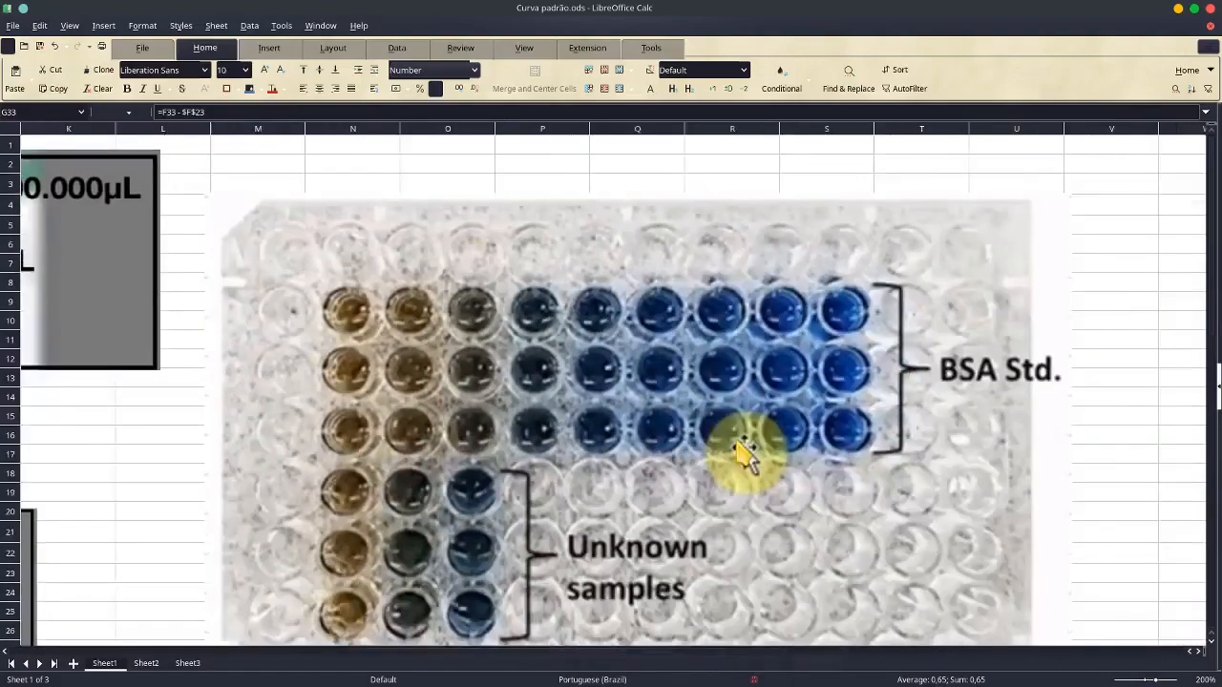
{"action": "scroll", "coordinate": [743, 456], "scroll_direction": "down", "scroll_amount": 2}
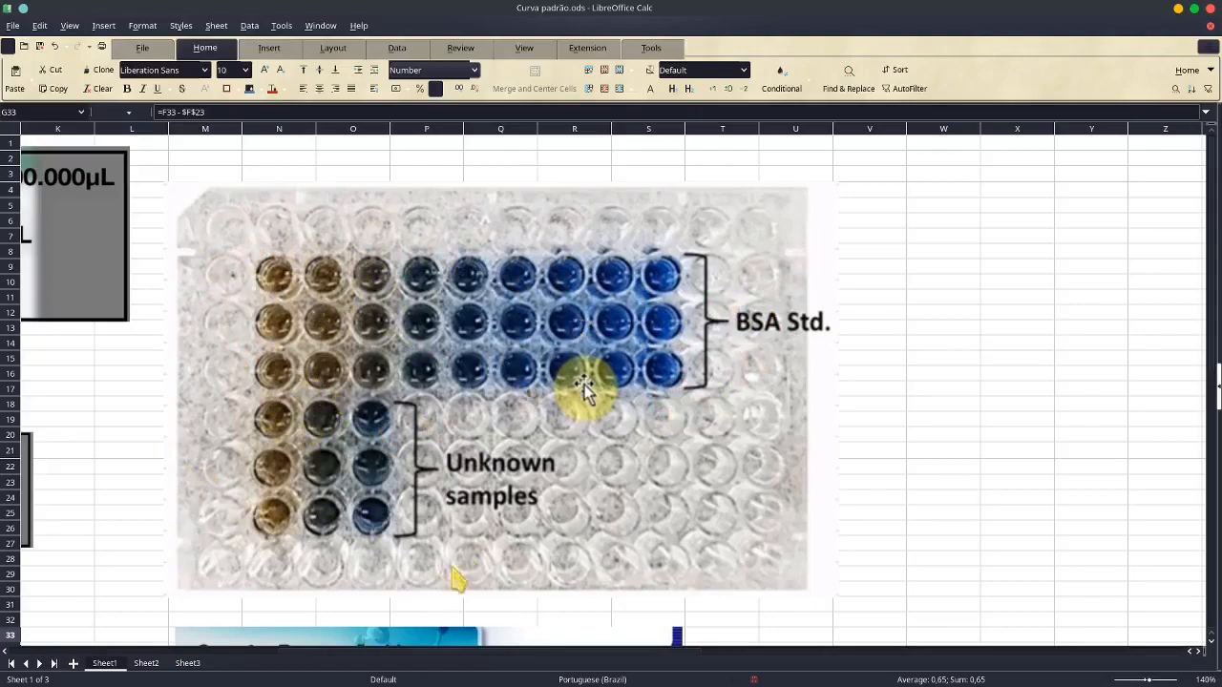
Insert a points-only XY (Scatter) chart from the Proteína values B24:B33 and the Média - Branco values G24:G33, leaving out the Branco row
{"action": "left_click_drag", "start_coordinate": [407, 655], "coordinate": [167, 646]}
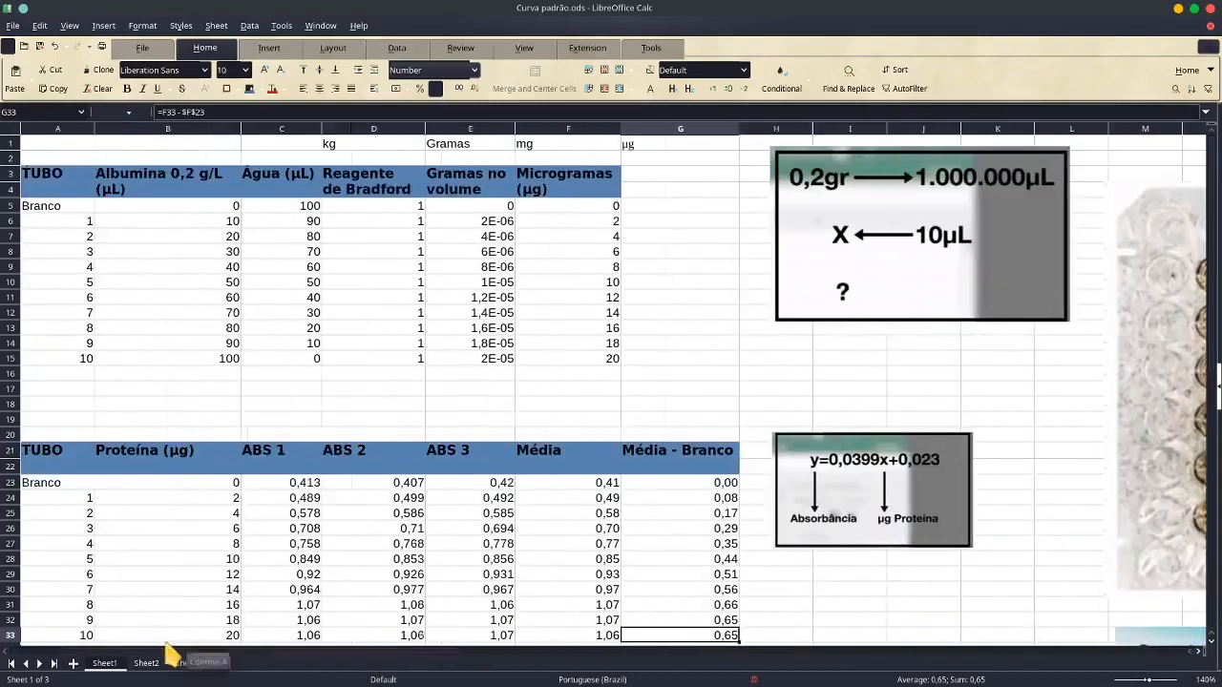
{"action": "scroll", "coordinate": [279, 385], "scroll_direction": "down", "scroll_amount": 5}
{"action": "scroll", "coordinate": [276, 391], "scroll_direction": "down", "scroll_amount": 5}
{"action": "scroll", "coordinate": [279, 410], "scroll_direction": "up", "scroll_amount": 3}
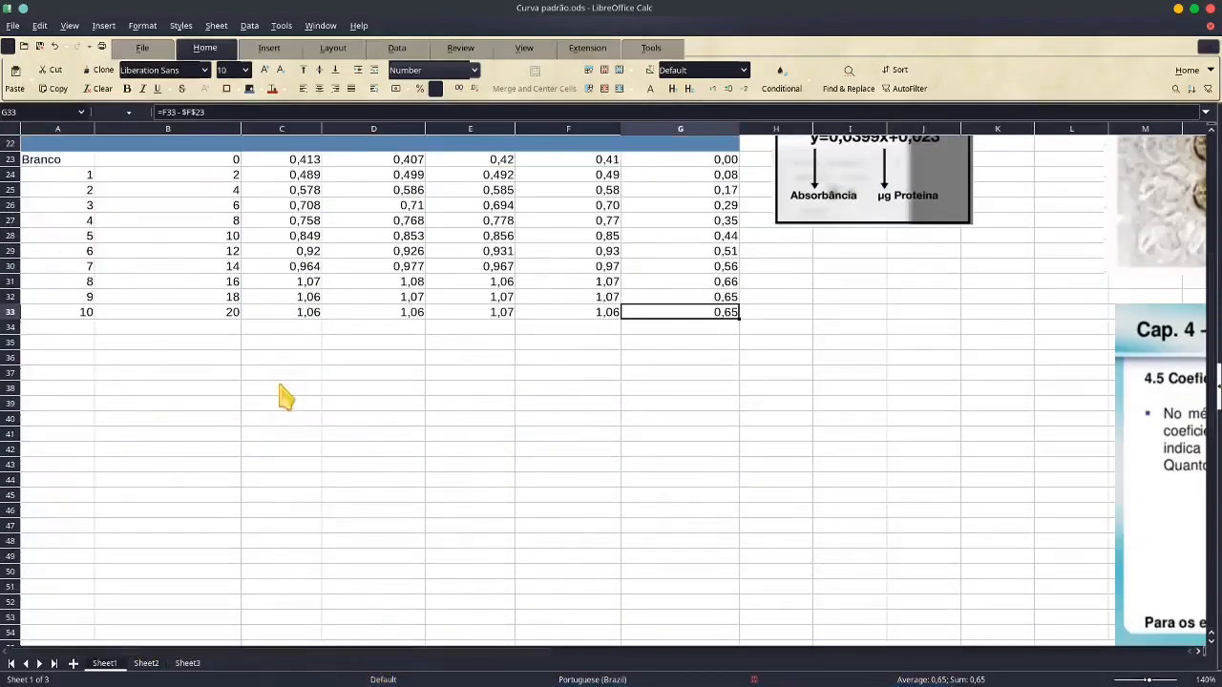
{"action": "scroll", "coordinate": [277, 401], "scroll_direction": "up", "scroll_amount": 3}
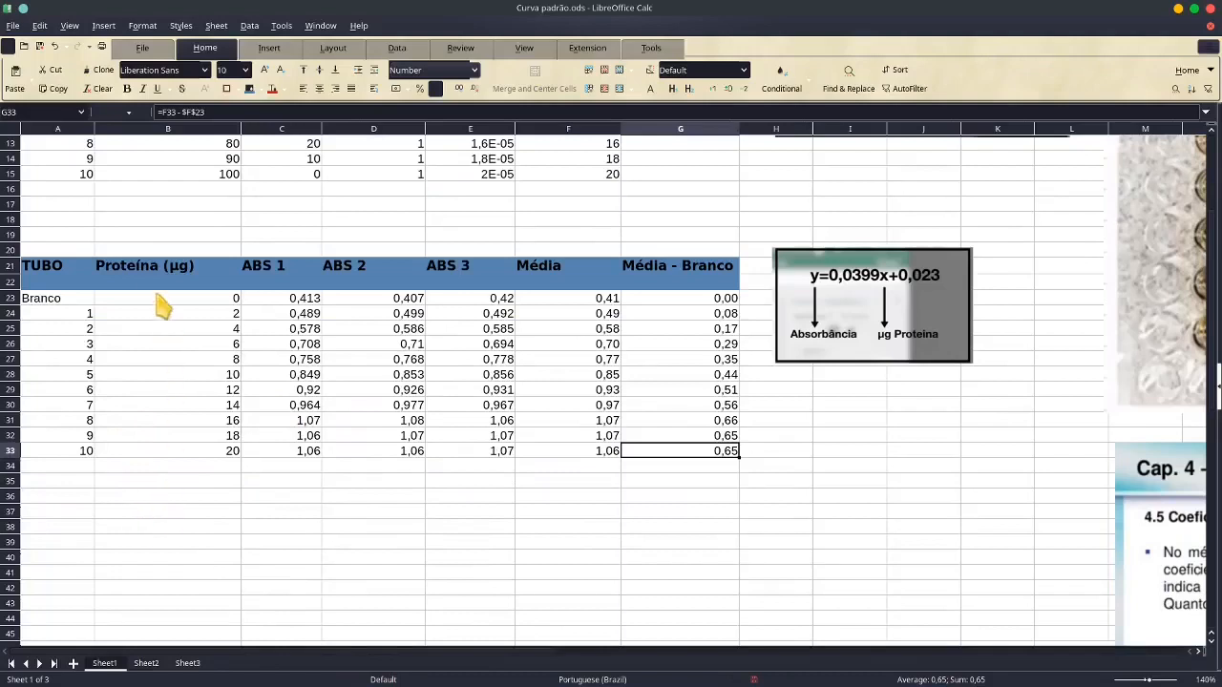
{"action": "left_click_drag", "start_coordinate": [158, 298], "coordinate": [164, 456]}
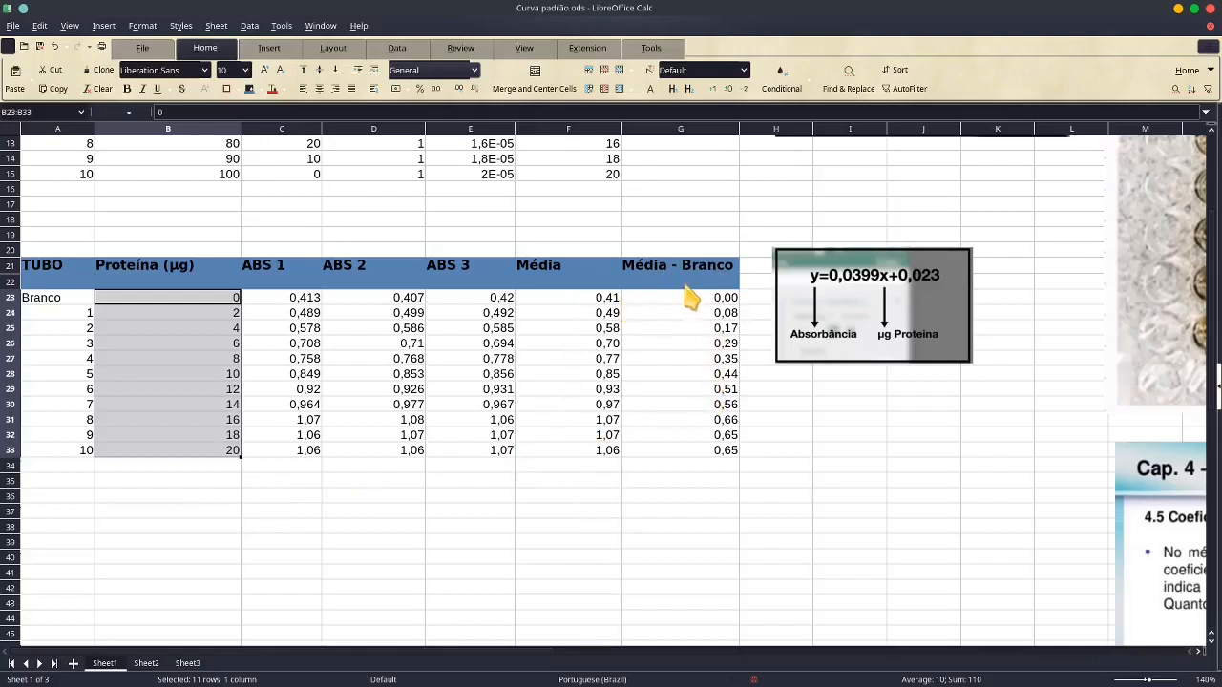
{"action": "left_click_drag", "start_coordinate": [680, 299], "coordinate": [688, 467]}
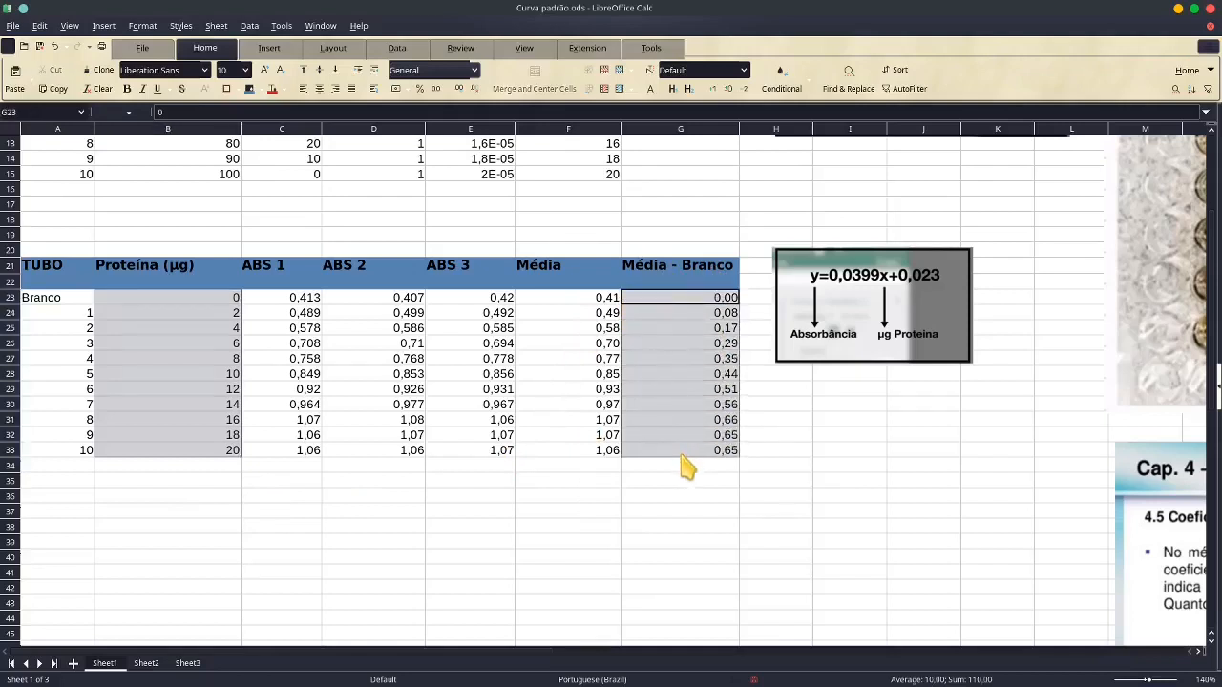
{"action": "left_click", "coordinate": [208, 299], "text": "ctrl"}
{"action": "left_click", "coordinate": [668, 303], "text": "ctrl"}
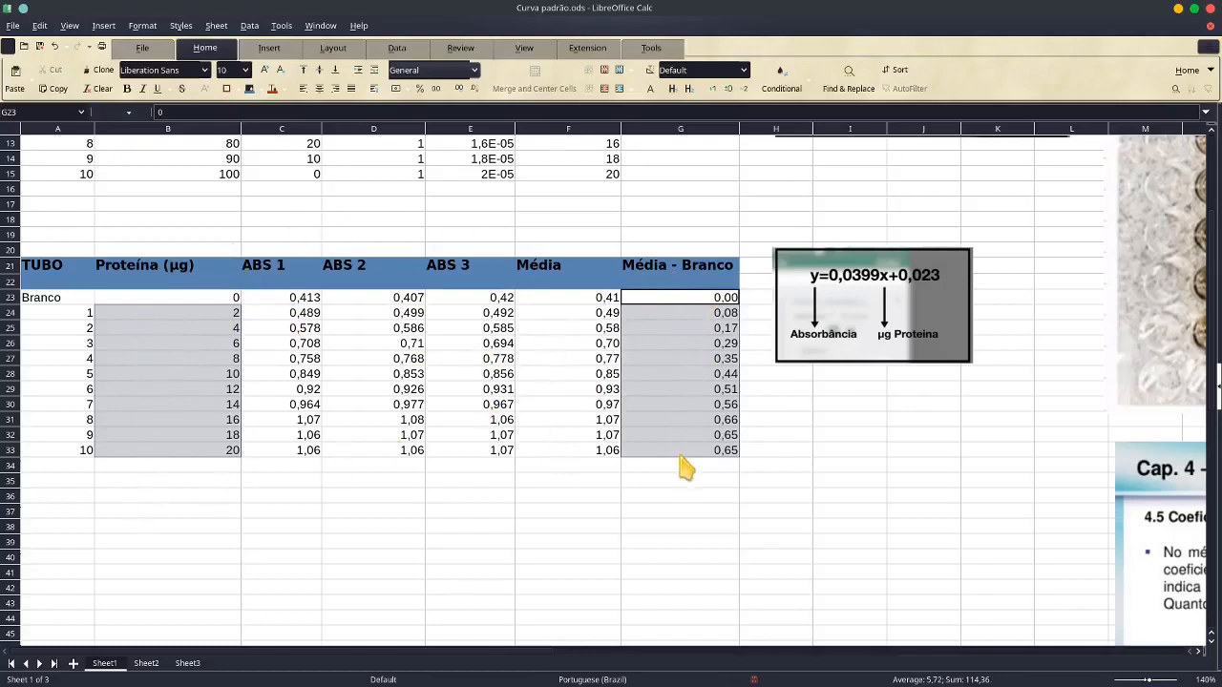
{"action": "left_click", "coordinate": [266, 48]}
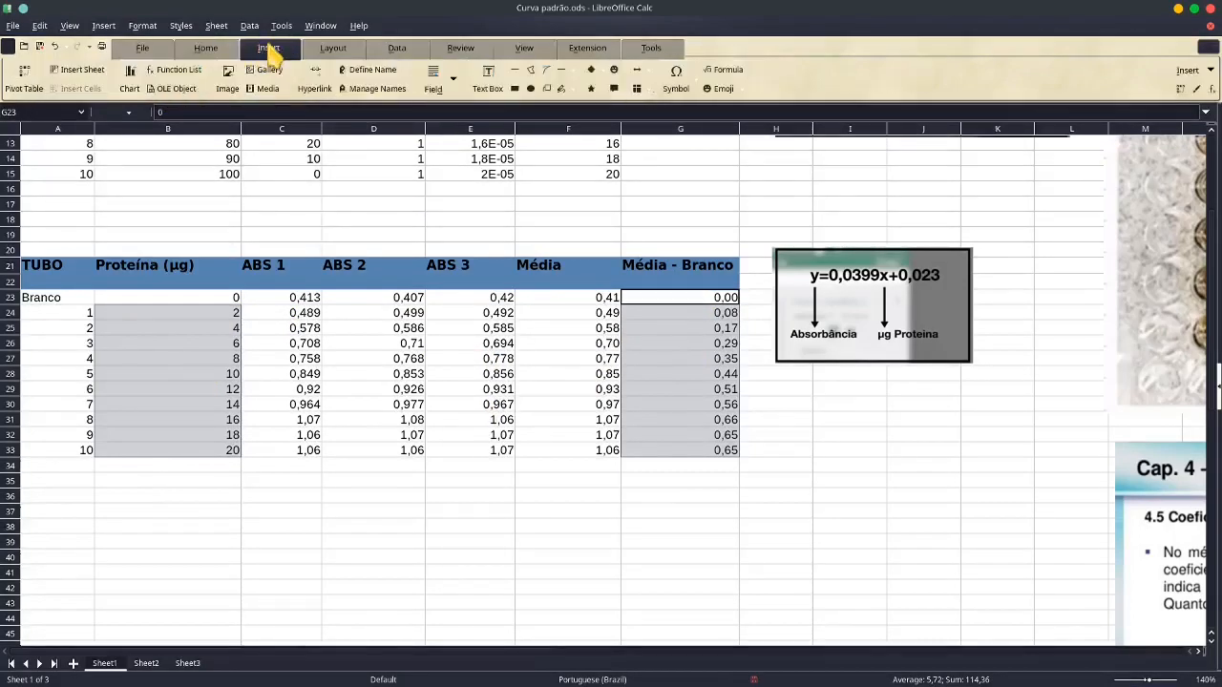
{"action": "left_click", "coordinate": [129, 81]}
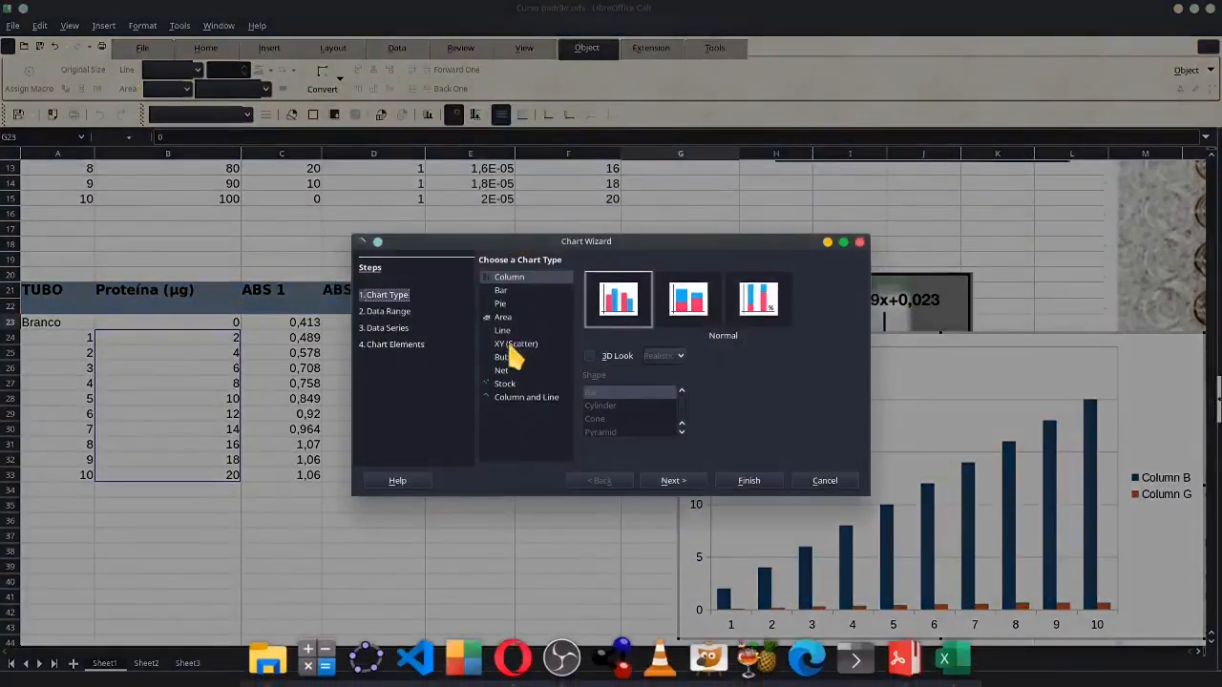
{"action": "left_click", "coordinate": [514, 343]}
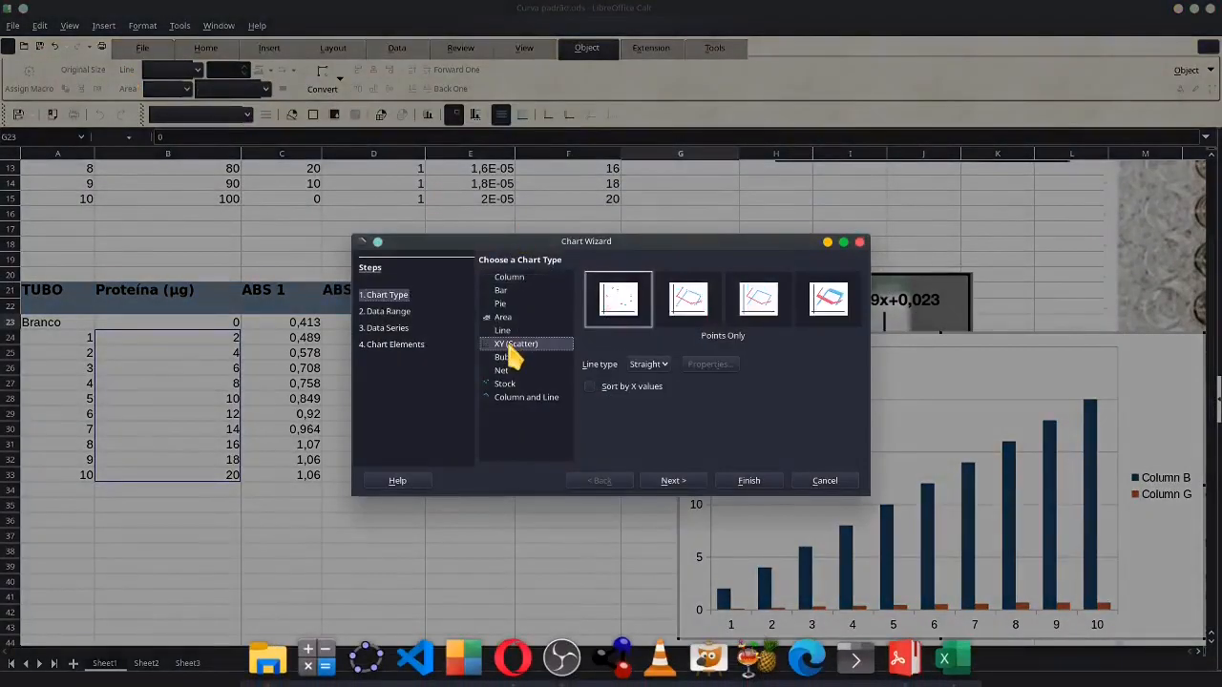
{"action": "left_click", "coordinate": [749, 482]}
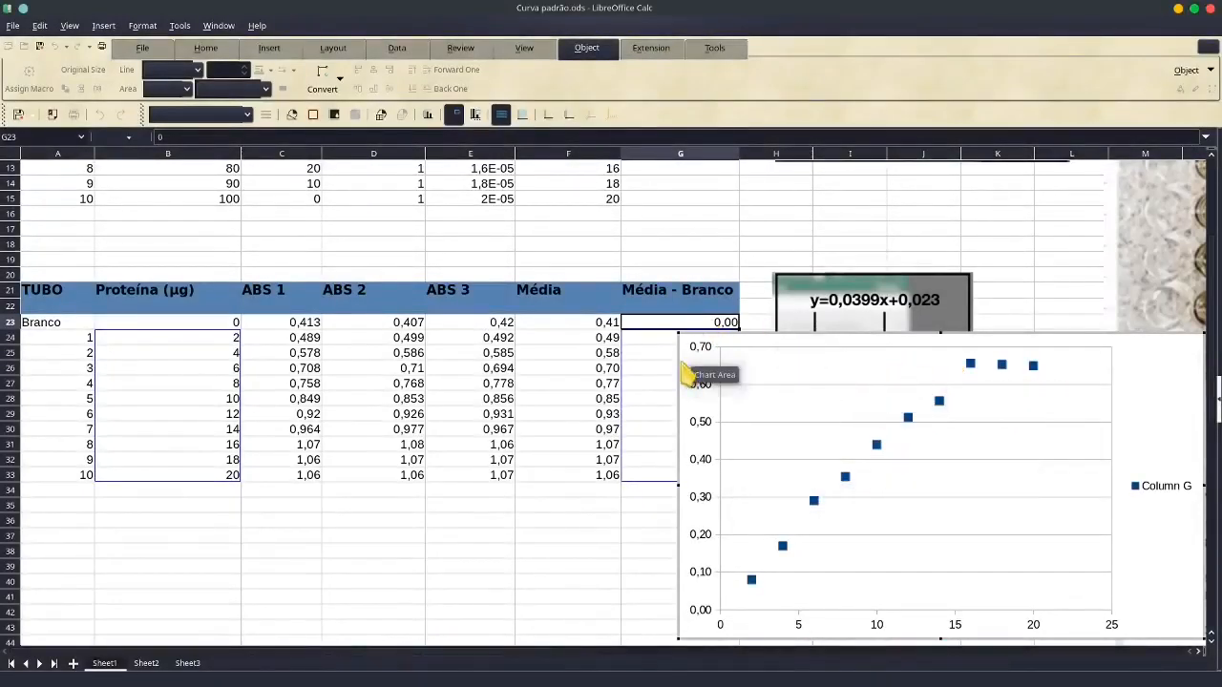
Move the scatter chart into the empty area below the absorbance table, over about rows 35 to 54
{"action": "scroll", "coordinate": [586, 387], "scroll_direction": "down", "scroll_amount": 3}
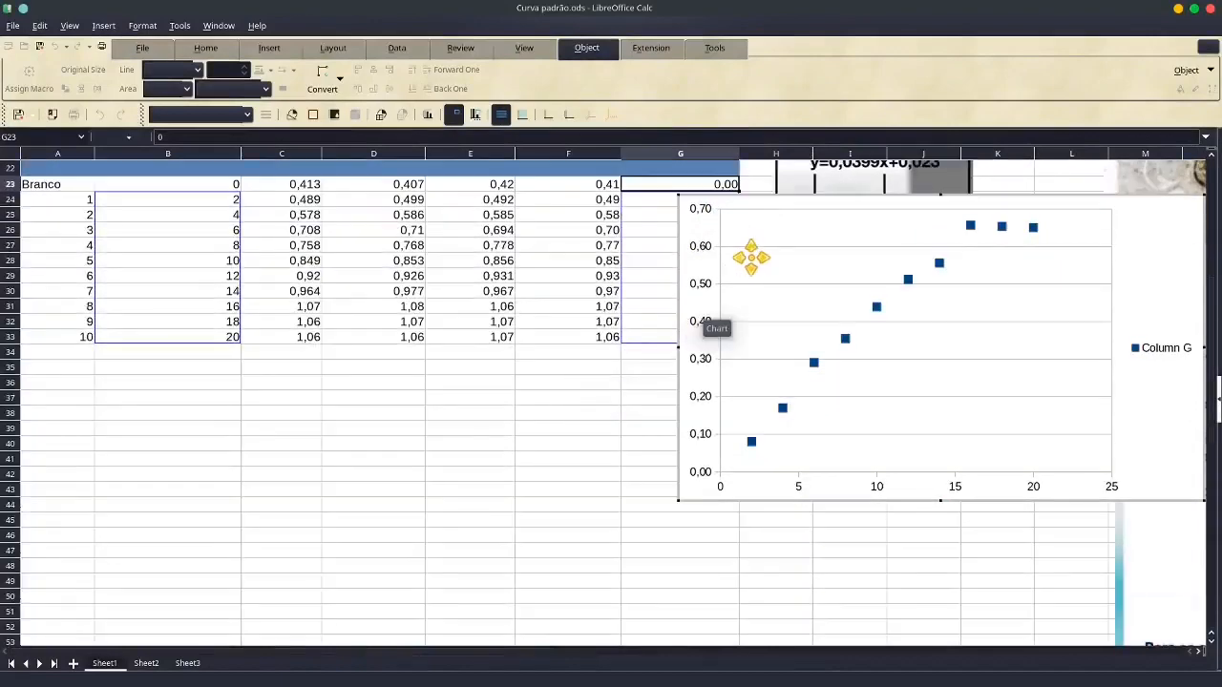
{"action": "left_click_drag", "start_coordinate": [750, 258], "coordinate": [434, 439]}
{"action": "left_click_drag", "start_coordinate": [727, 355], "coordinate": [729, 353]}
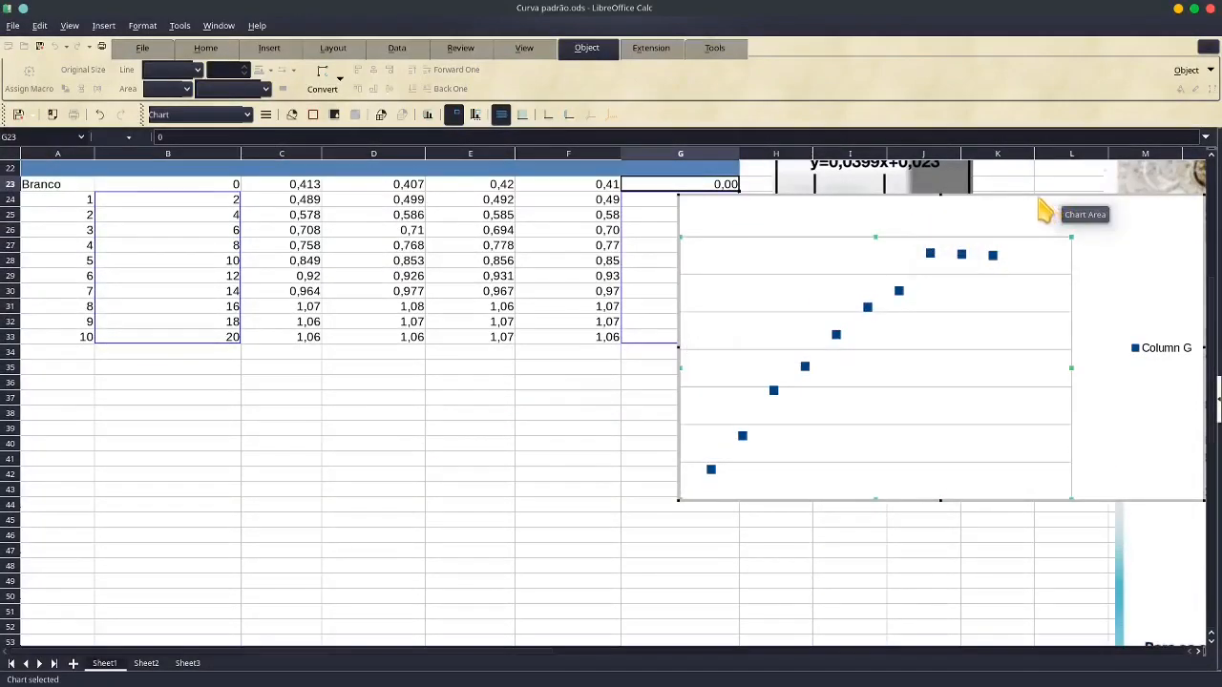
{"action": "left_click_drag", "start_coordinate": [1031, 193], "coordinate": [507, 364]}
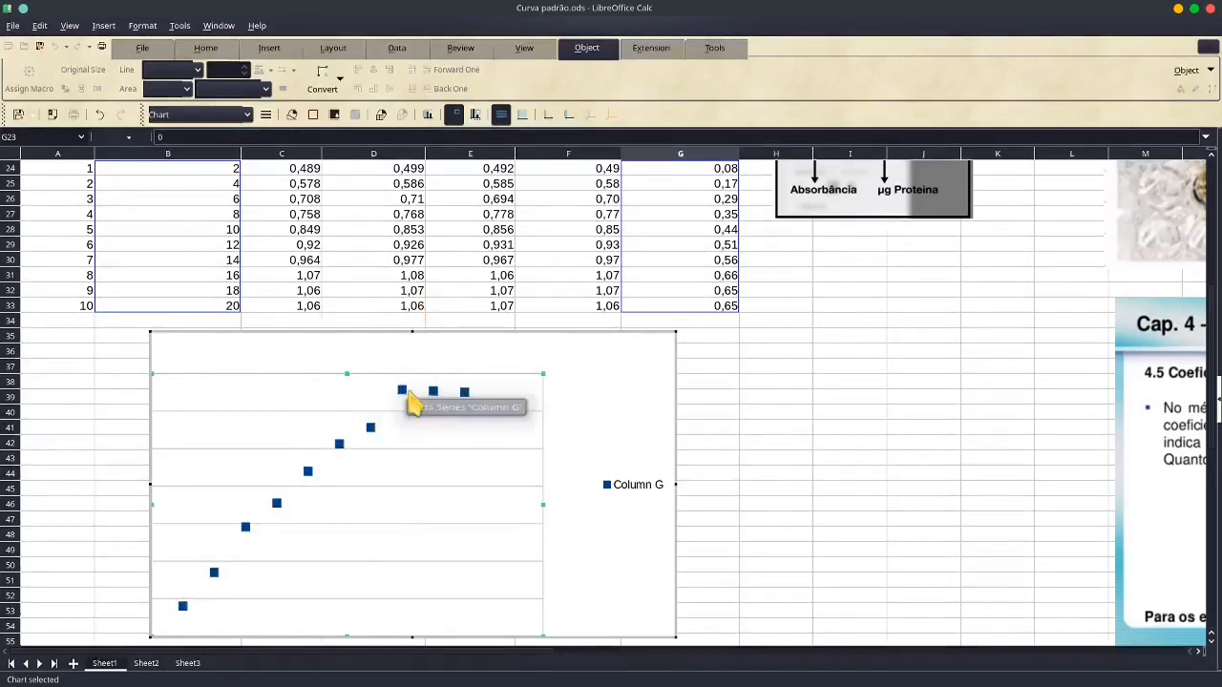
Add a linear trend line with its equation and R² to the chart's data series, and place the equation above the plotted points
{"action": "left_click", "coordinate": [339, 445]}
{"action": "right_click", "coordinate": [341, 449]}
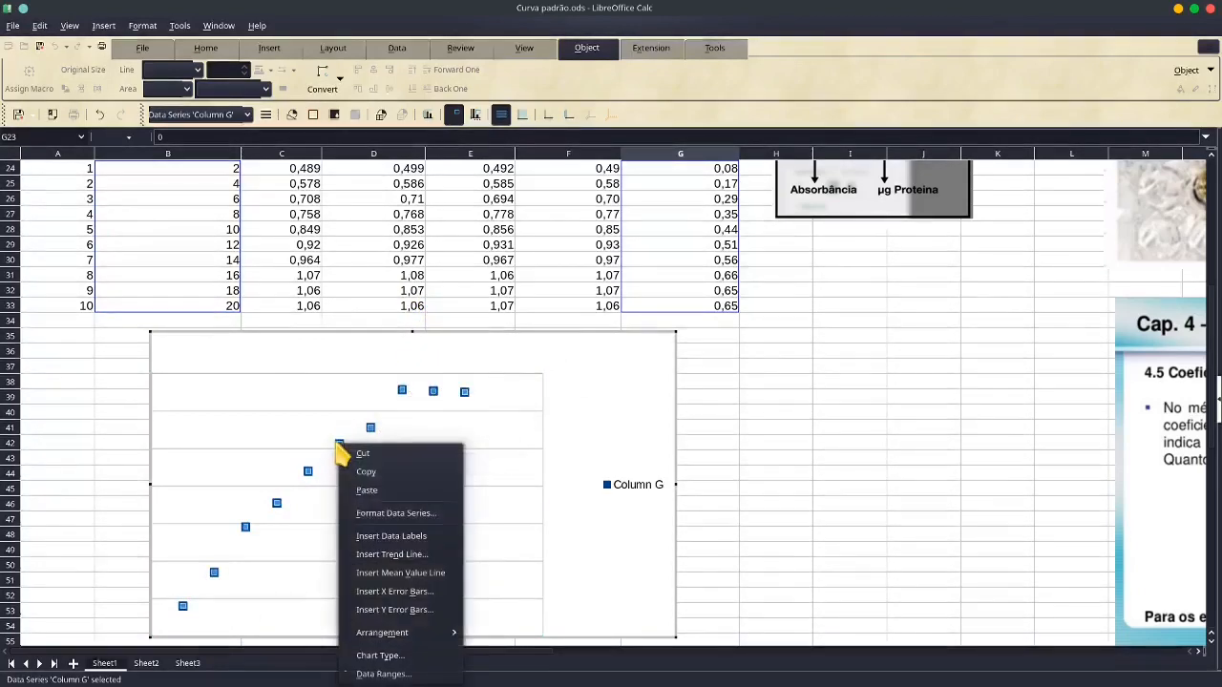
{"action": "left_click", "coordinate": [387, 556]}
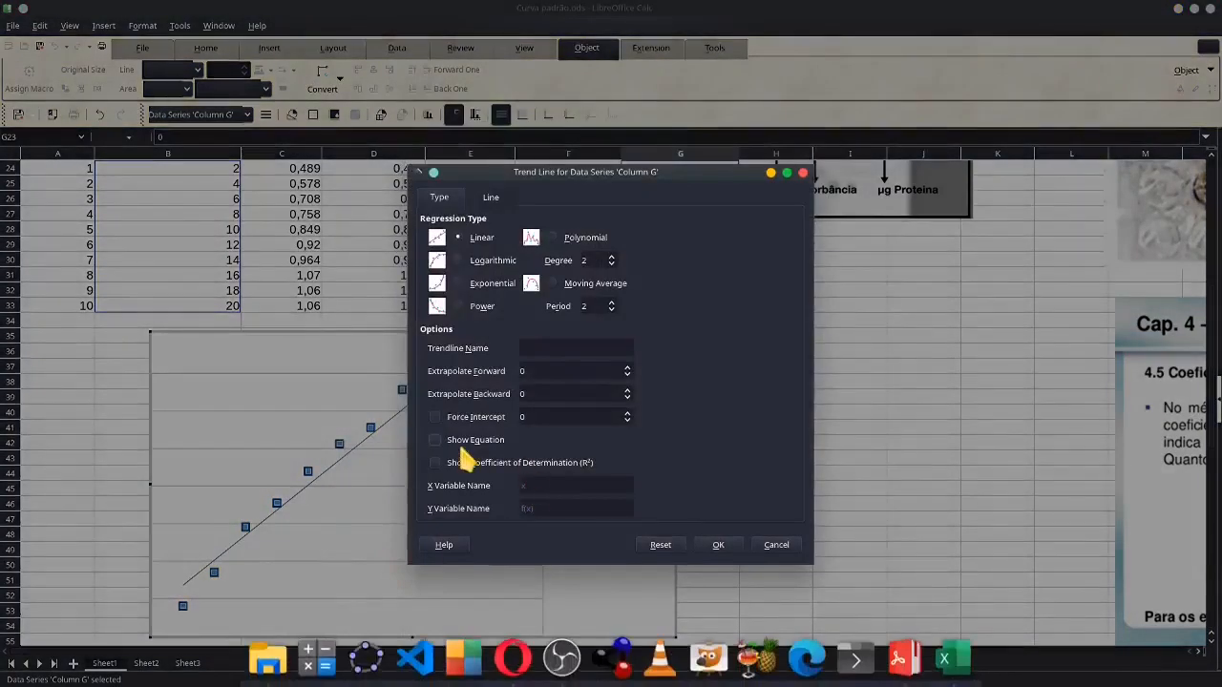
{"action": "left_click", "coordinate": [717, 544]}
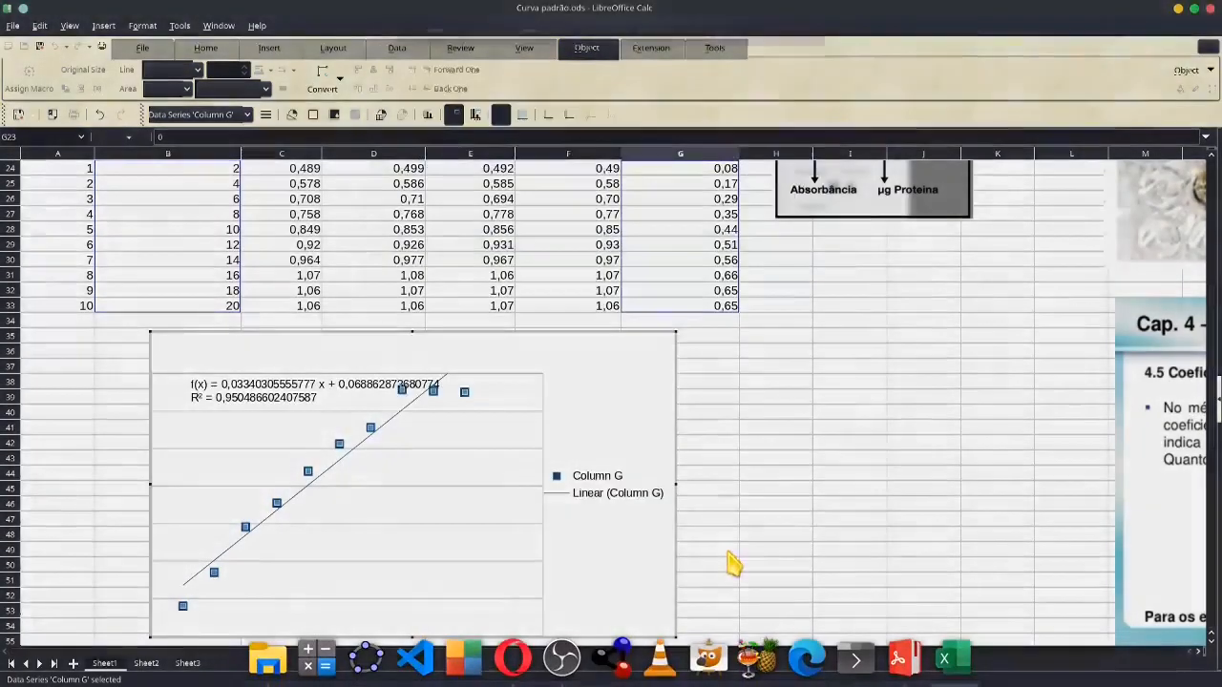
{"action": "left_click_drag", "start_coordinate": [253, 388], "coordinate": [232, 355]}
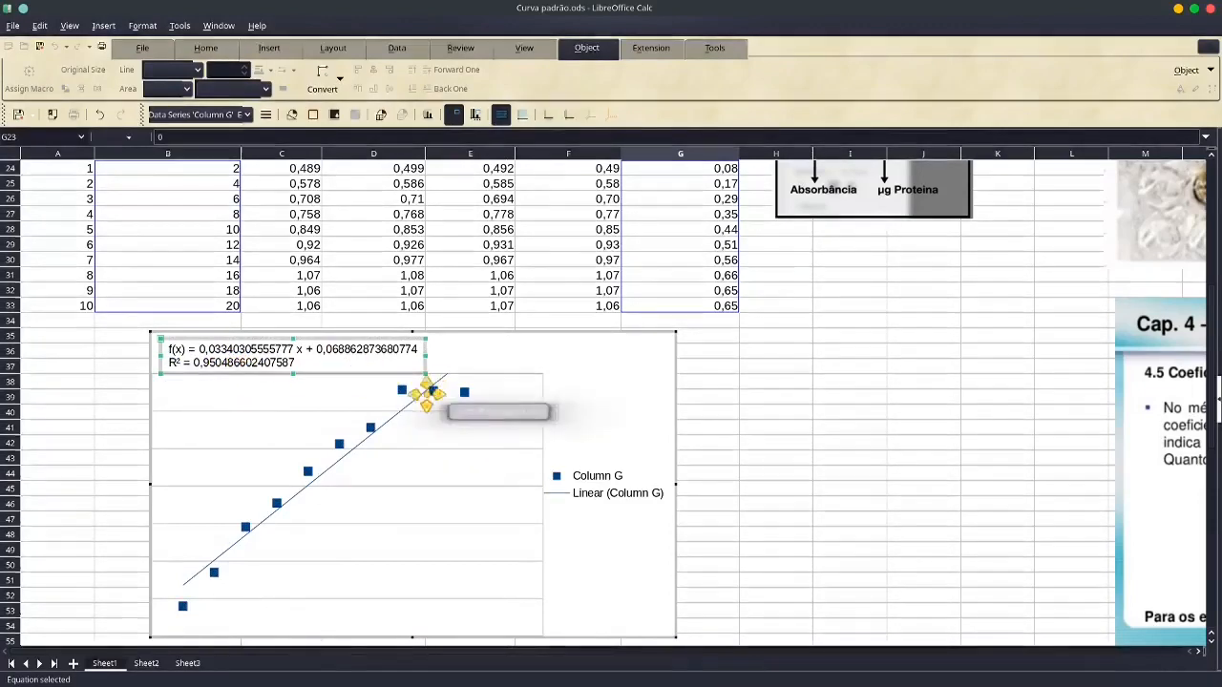
{"action": "left_click", "coordinate": [756, 387]}
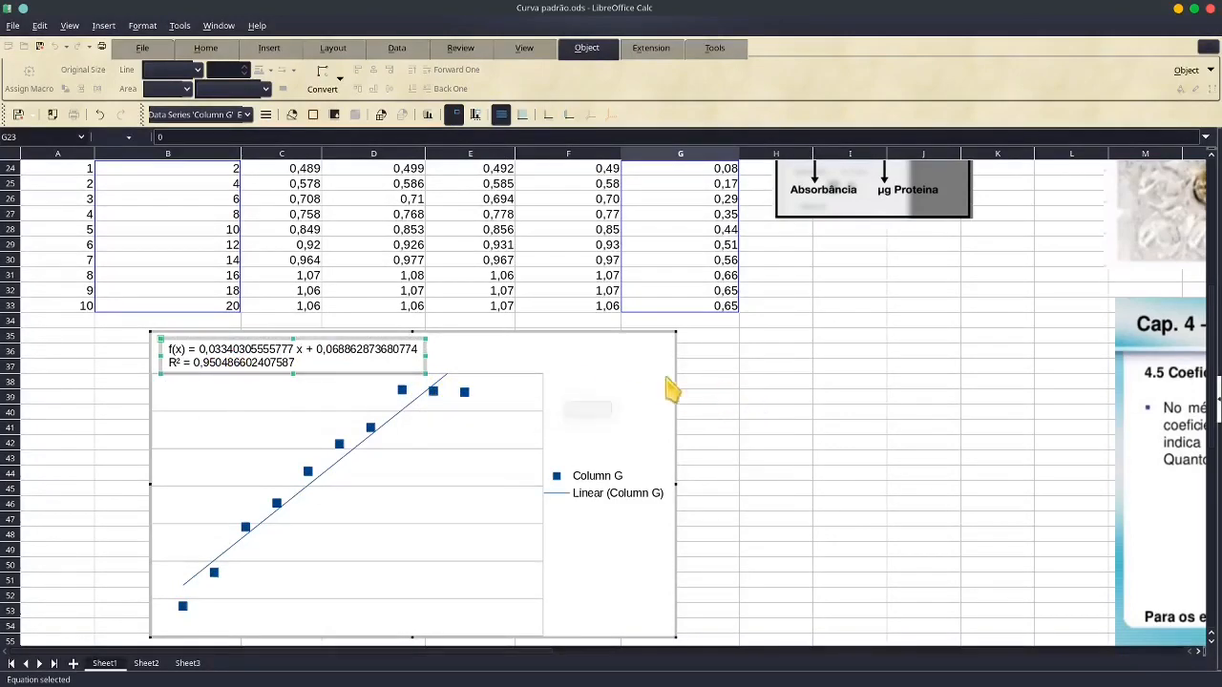
Delete the scatter chart with its trend line from below the absorbance table
{"action": "left_click", "coordinate": [643, 378]}
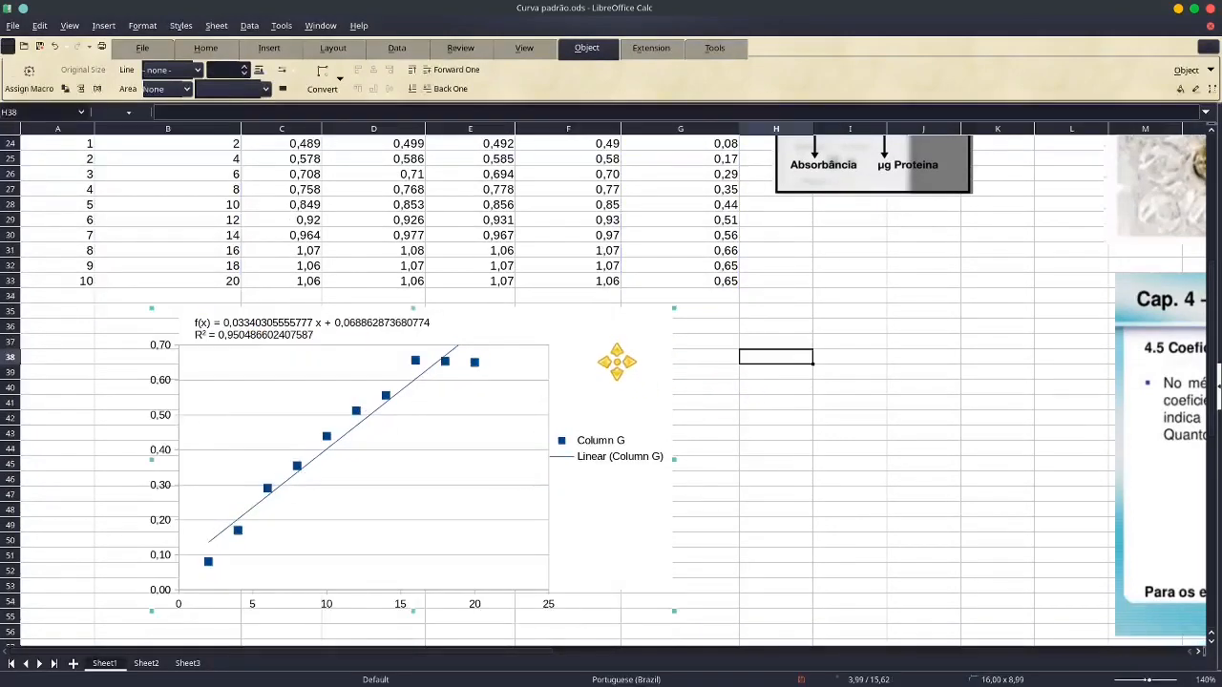
{"action": "key", "text": "Delete"}
{"action": "left_click", "coordinate": [685, 420]}
Insert a points-only XY (Scatter) chart from B24:B31 and G24:G31, and move it clear of the equation picture, over about rows 28 to 47
{"action": "scroll", "coordinate": [681, 434], "scroll_direction": "up", "scroll_amount": 5}
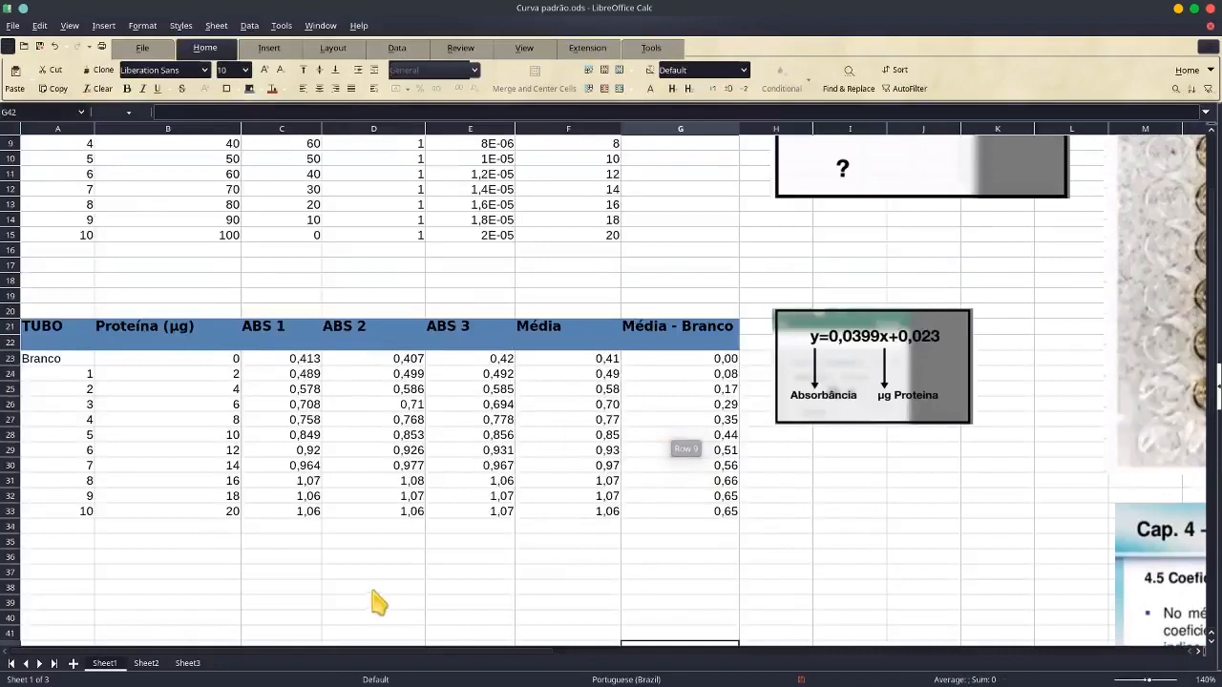
{"action": "scroll", "coordinate": [305, 490], "scroll_direction": "down", "scroll_amount": 2}
{"action": "left_click", "coordinate": [188, 285]}
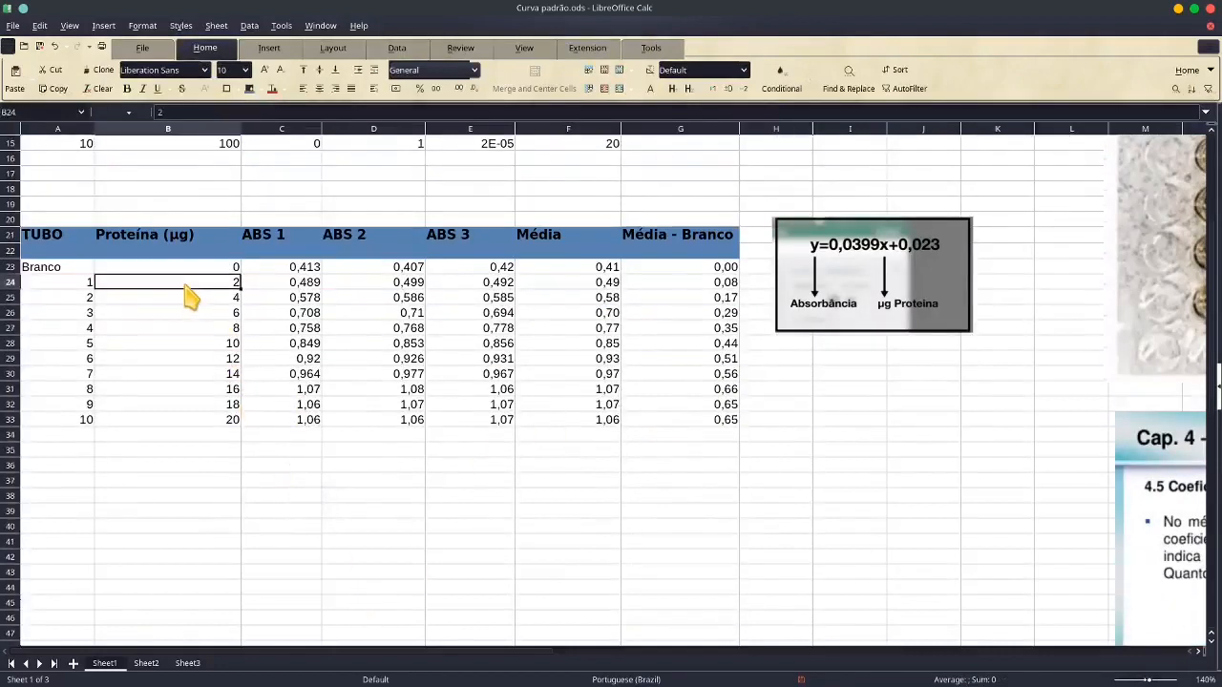
{"action": "left_click_drag", "start_coordinate": [187, 288], "coordinate": [216, 406]}
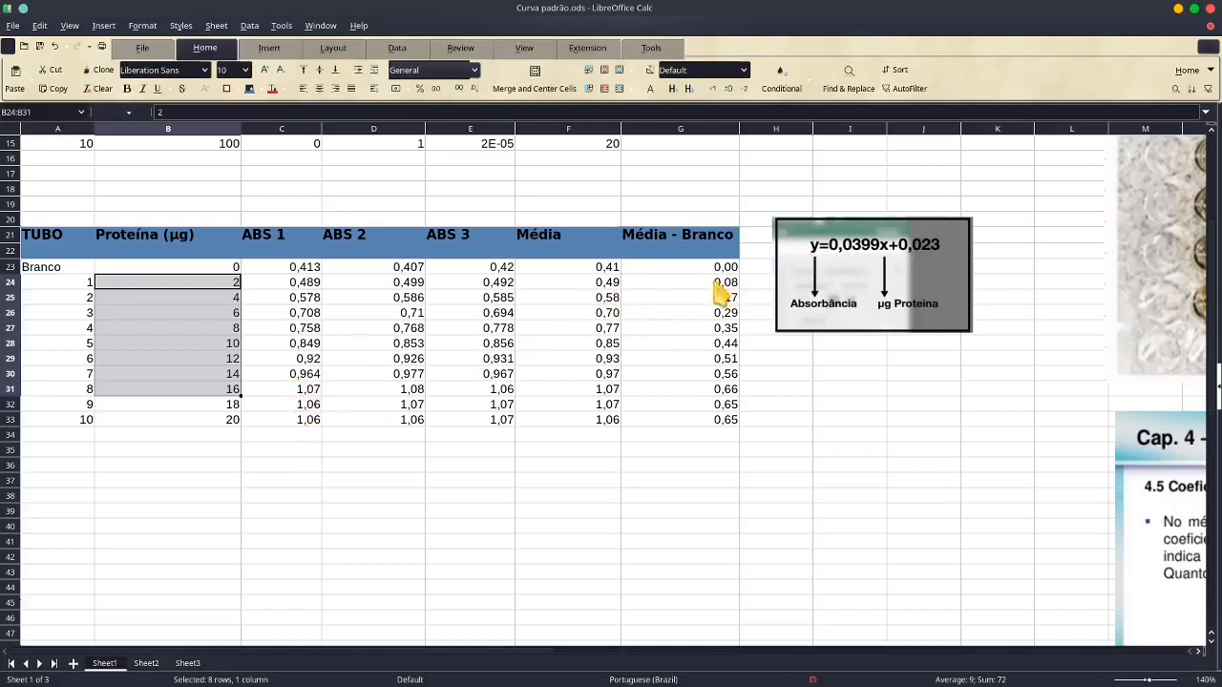
{"action": "left_click_drag", "start_coordinate": [718, 289], "coordinate": [704, 393], "text": "ctrl"}
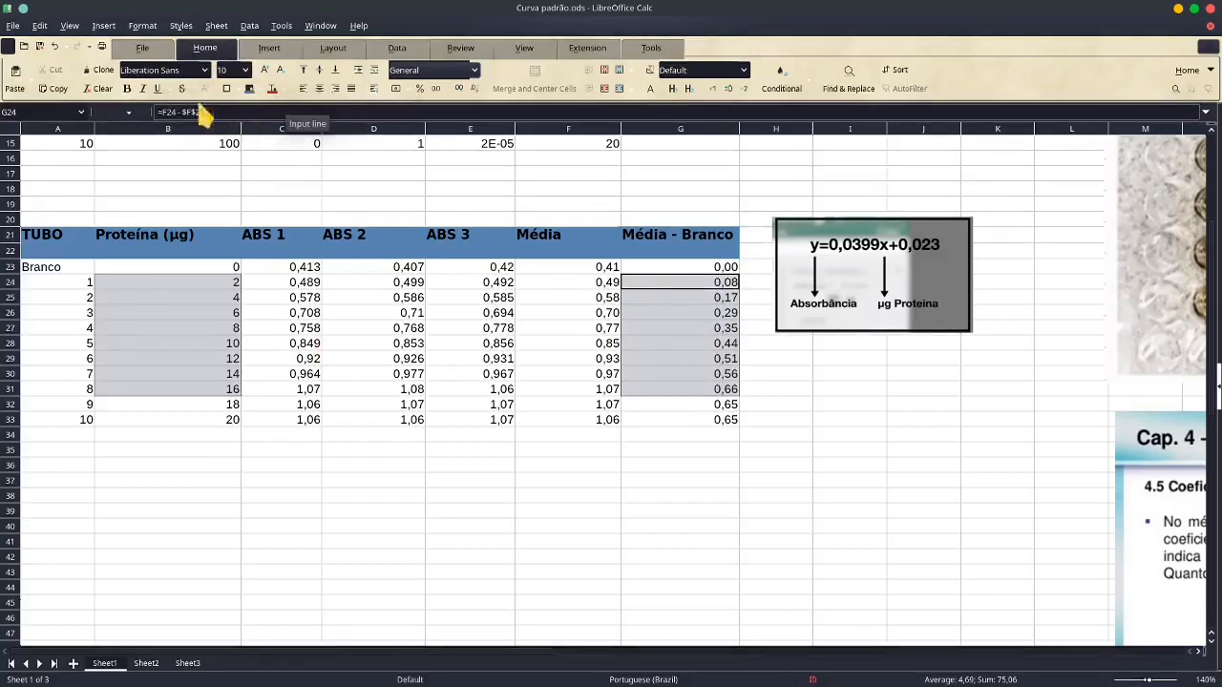
{"action": "left_click", "coordinate": [271, 47]}
{"action": "left_click", "coordinate": [136, 77]}
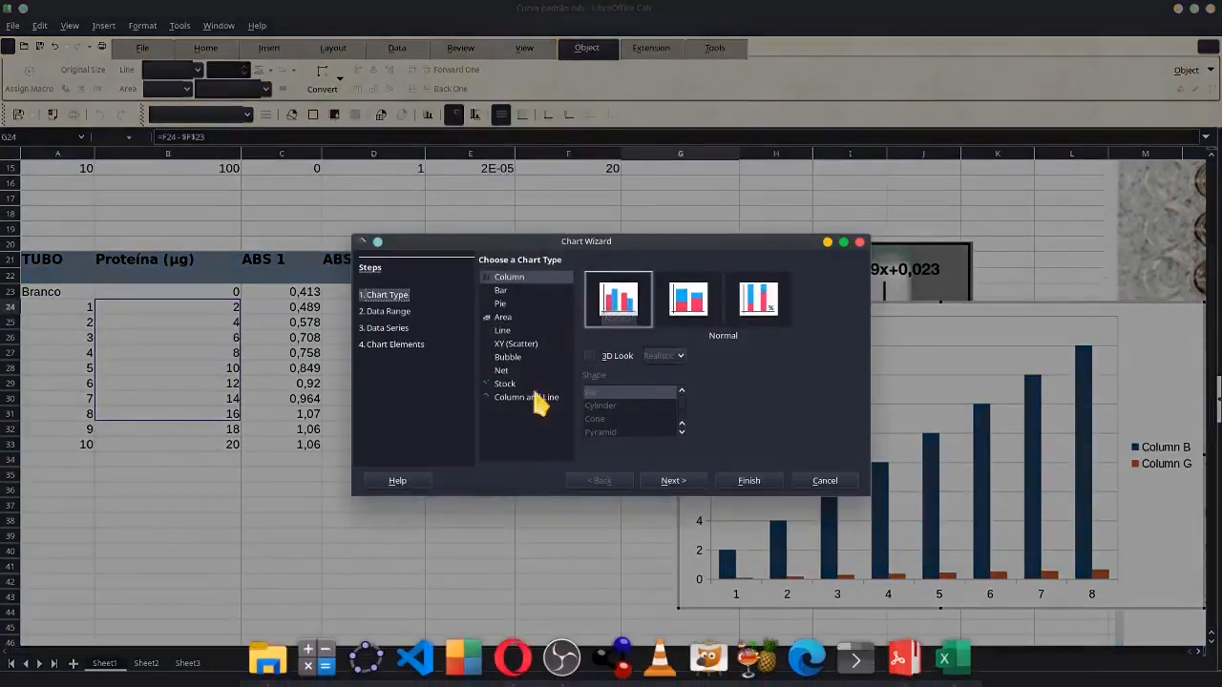
{"action": "left_click", "coordinate": [516, 343]}
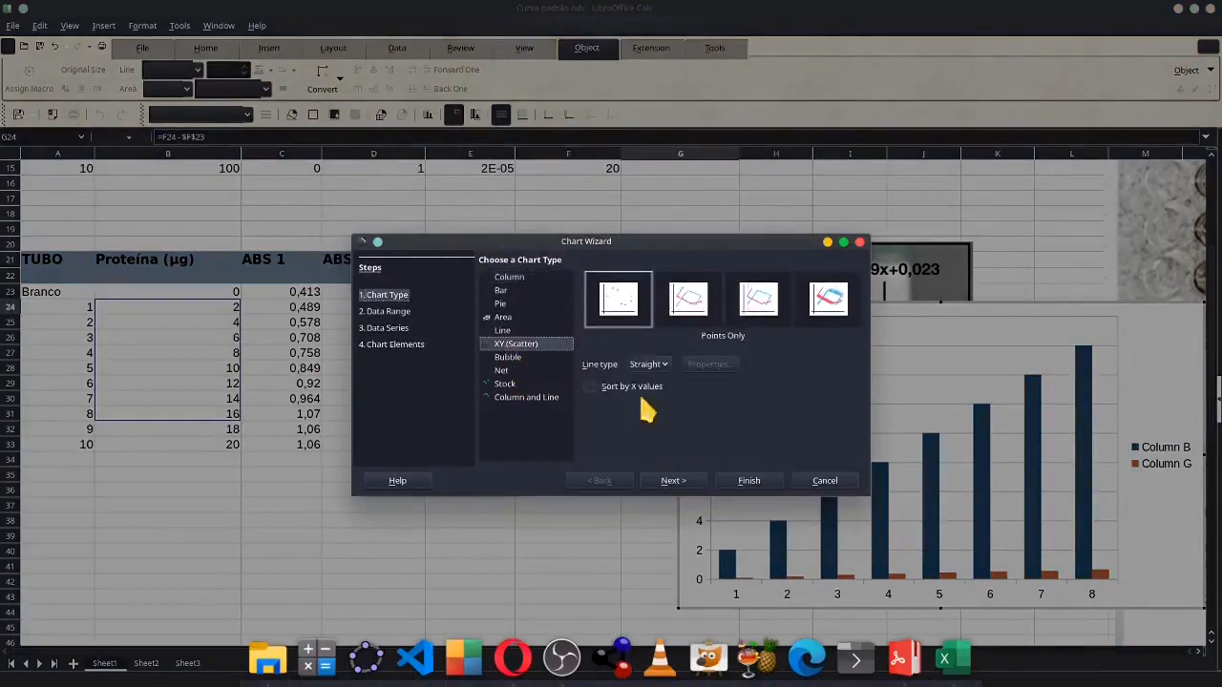
{"action": "left_click", "coordinate": [759, 480]}
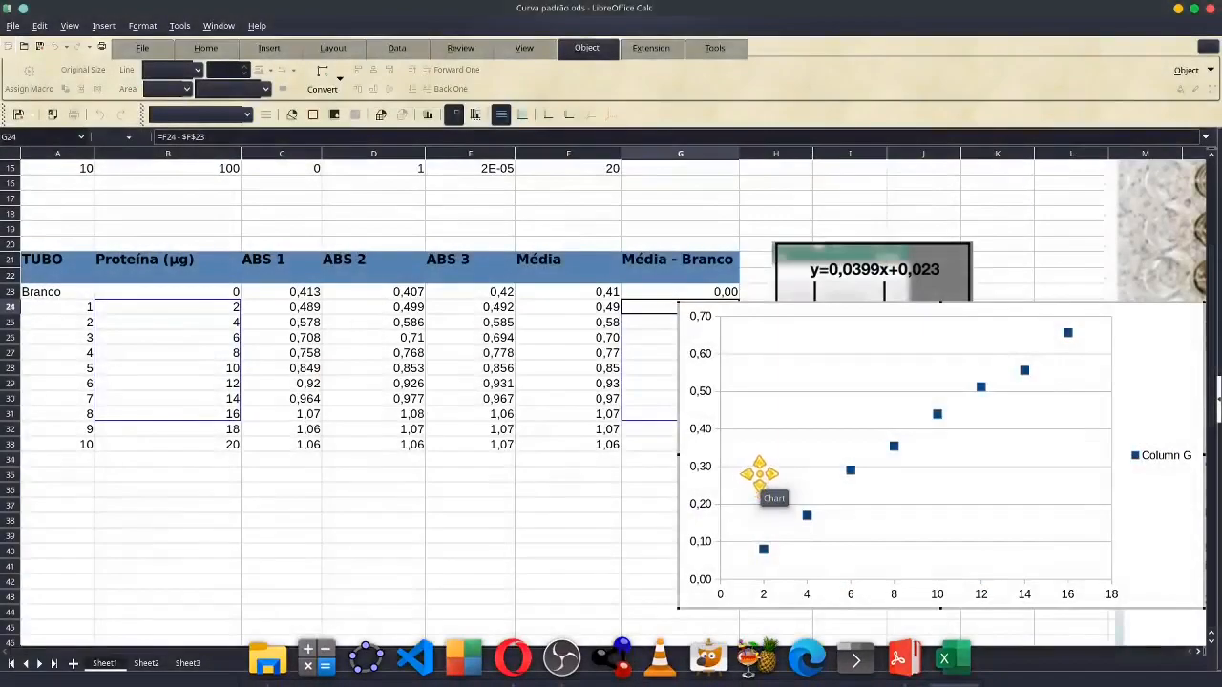
{"action": "mouse_move", "coordinate": [849, 344]}
{"action": "left_mouse_down"}
{"action": "mouse_move", "coordinate": [576, 453]}
{"action": "mouse_move", "coordinate": [799, 381]}
{"action": "mouse_move", "coordinate": [844, 345]}
{"action": "left_mouse_up"}
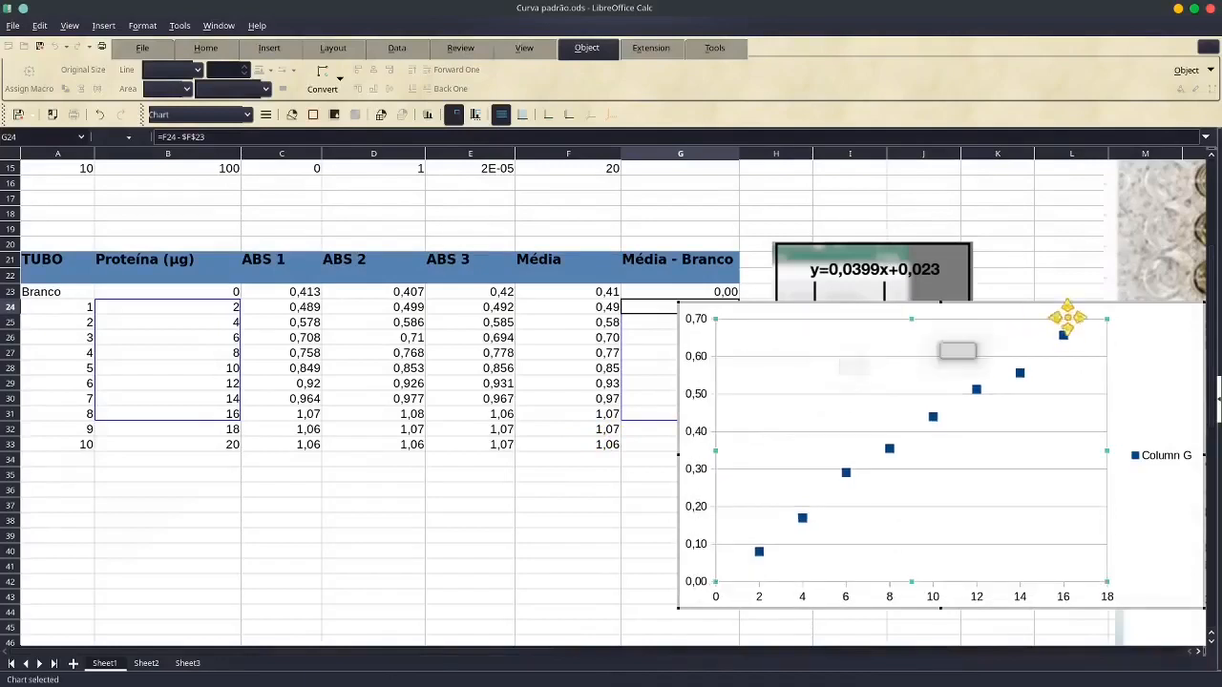
{"action": "left_click_drag", "start_coordinate": [1133, 304], "coordinate": [930, 368]}
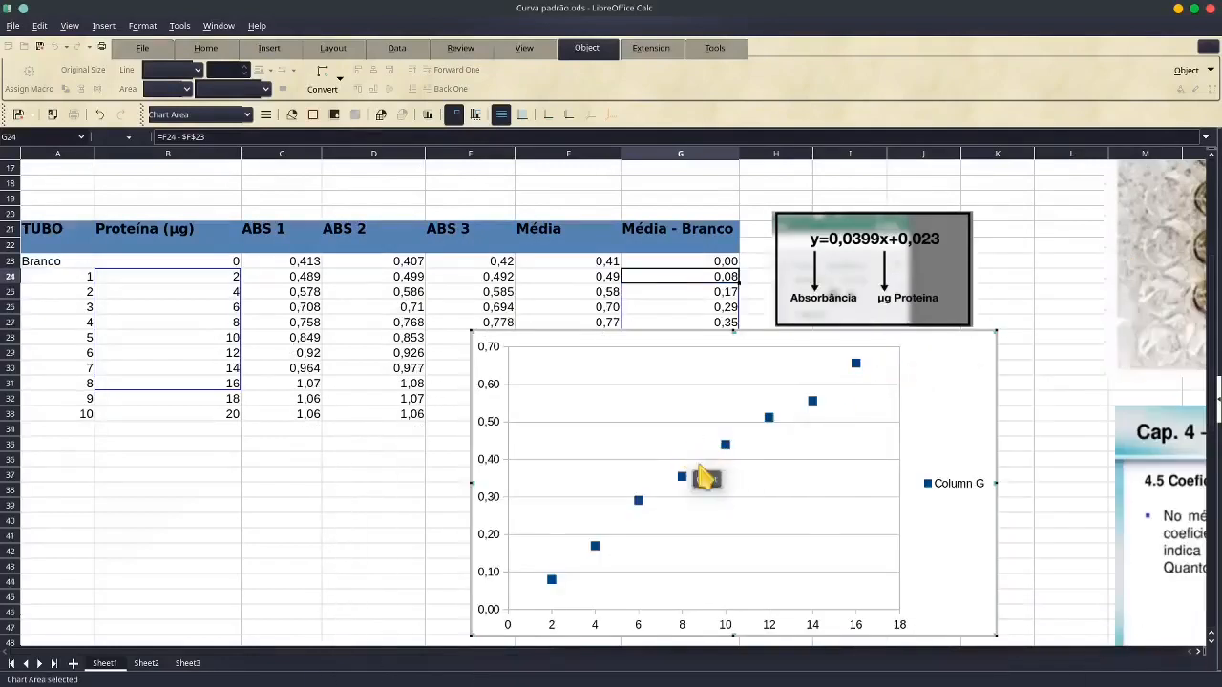
Add a linear trend line with equation and R² to the chart's data series, and place the equation above the plotted points
{"action": "right_click", "coordinate": [686, 486]}
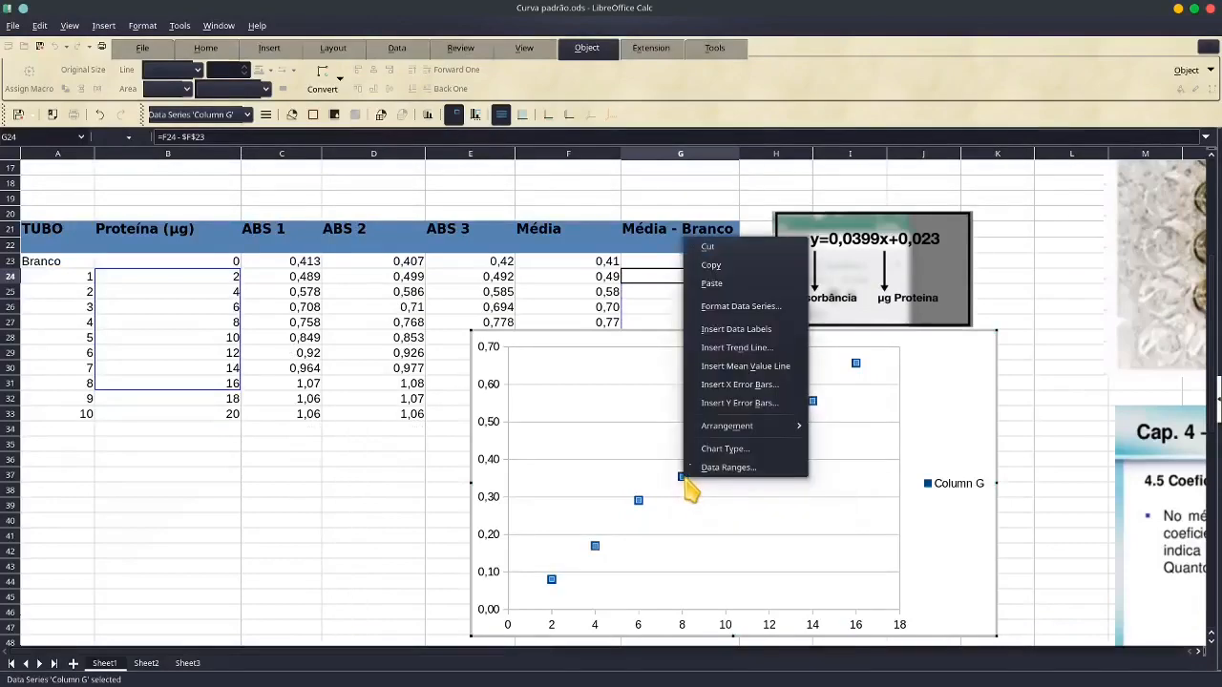
{"action": "left_click", "coordinate": [753, 348]}
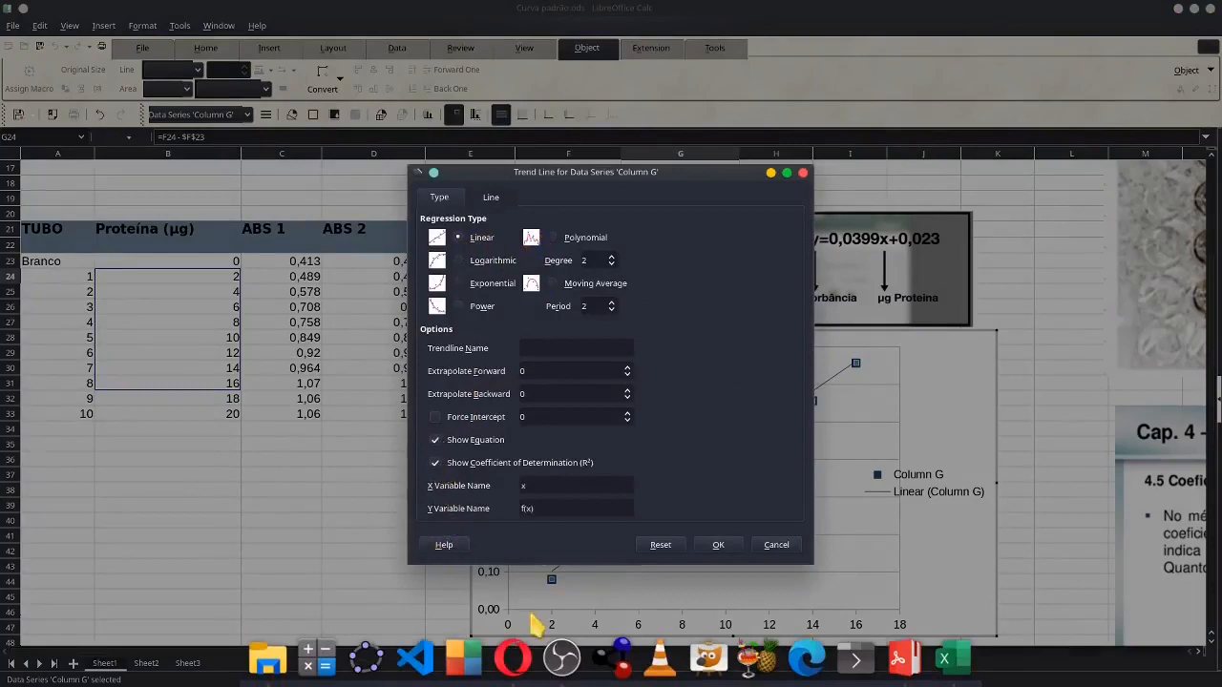
{"action": "left_click", "coordinate": [718, 545]}
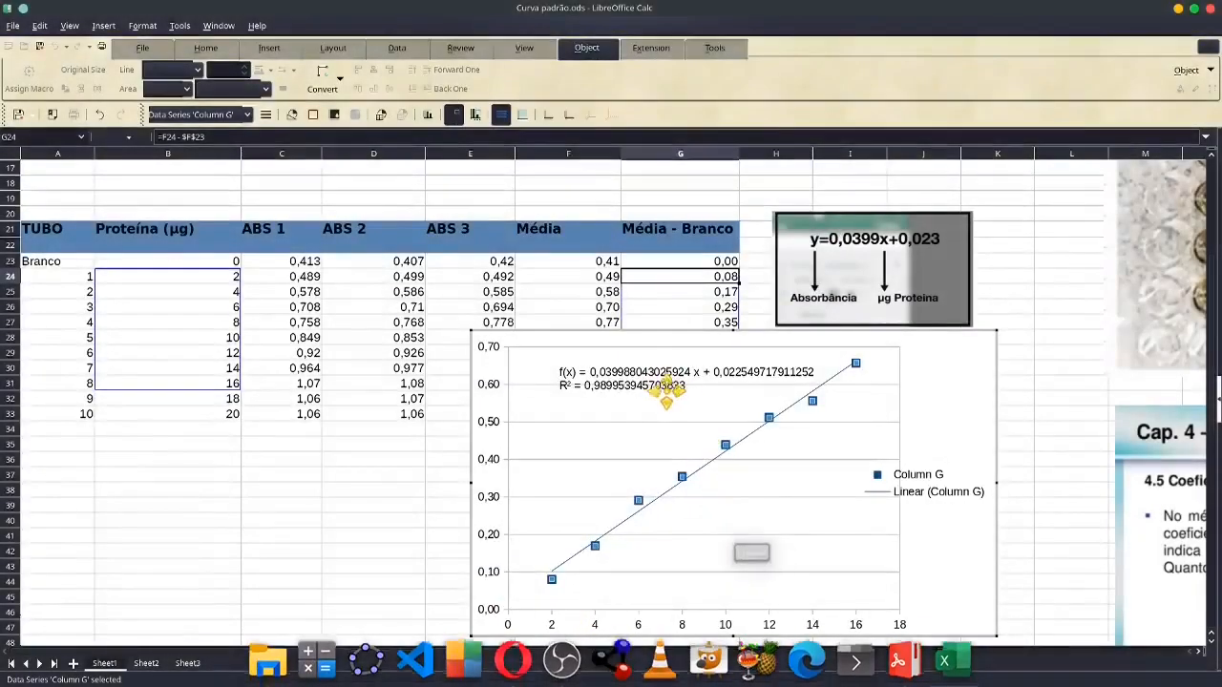
{"action": "left_click_drag", "start_coordinate": [642, 381], "coordinate": [619, 369]}
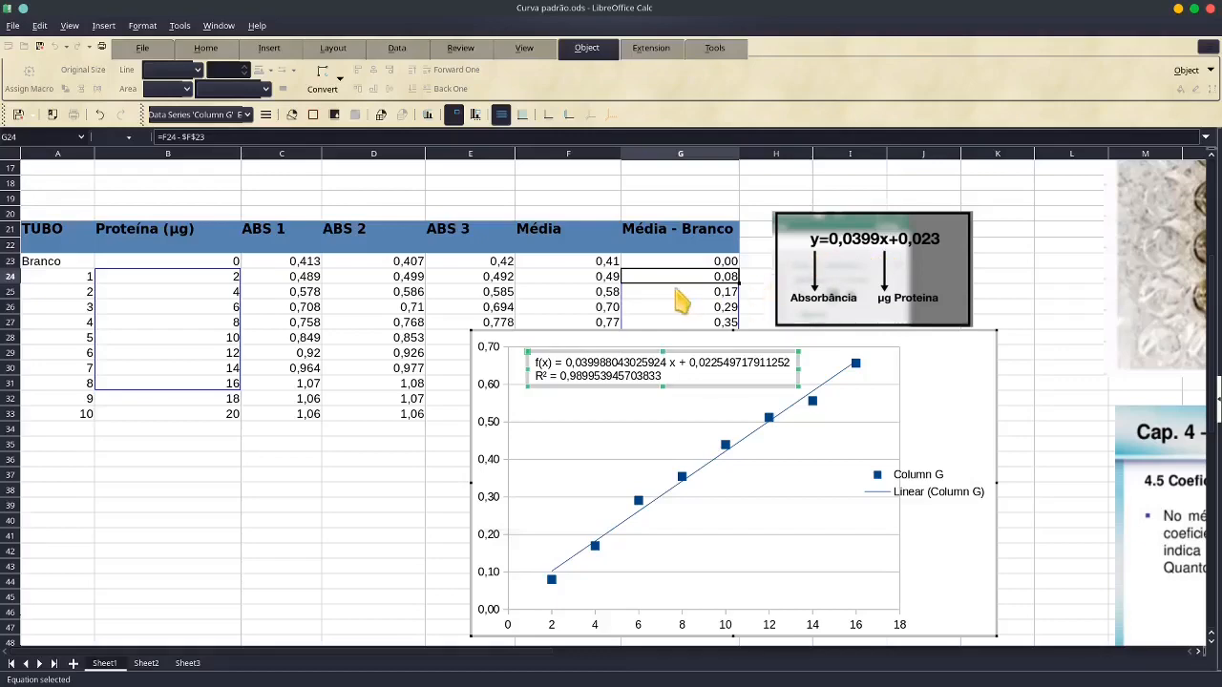
Look over the example data and linear trend charts on Sheet3
{"action": "left_click", "coordinate": [187, 662]}
{"action": "scroll", "coordinate": [321, 309], "scroll_direction": "down", "scroll_amount": 6}
{"action": "scroll", "coordinate": [321, 320], "scroll_direction": "up", "scroll_amount": 7}
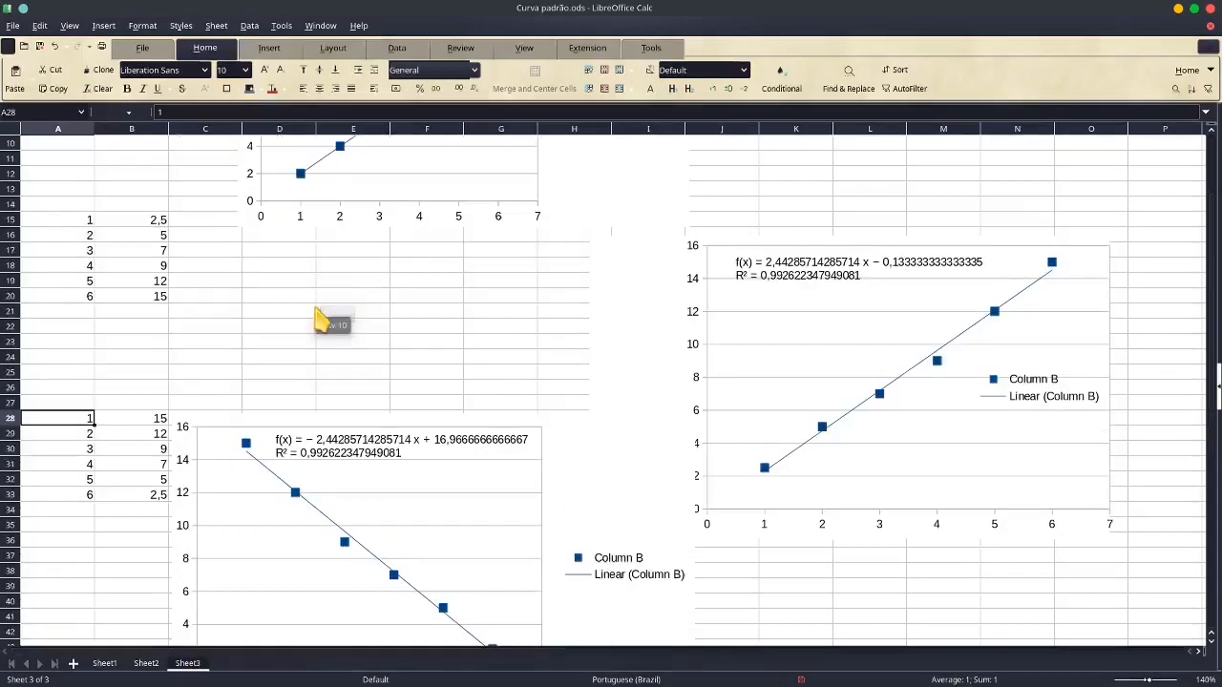
{"action": "mouse_move", "coordinate": [382, 9]}
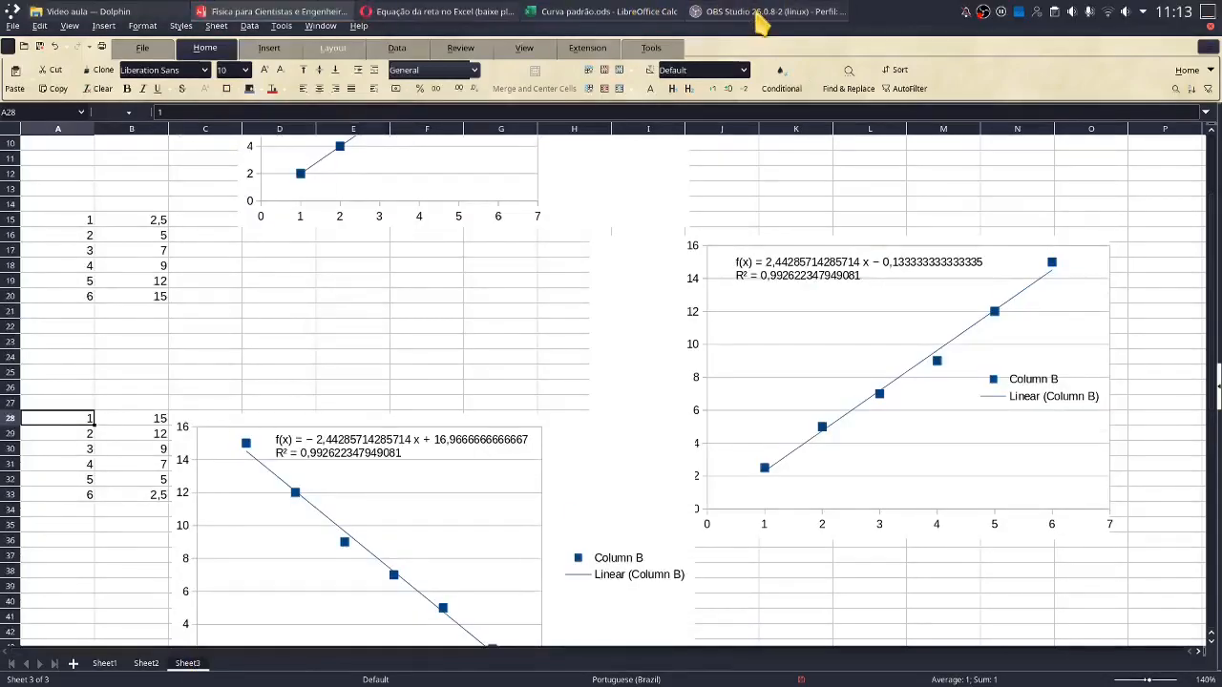
{"action": "left_click", "coordinate": [759, 17]}
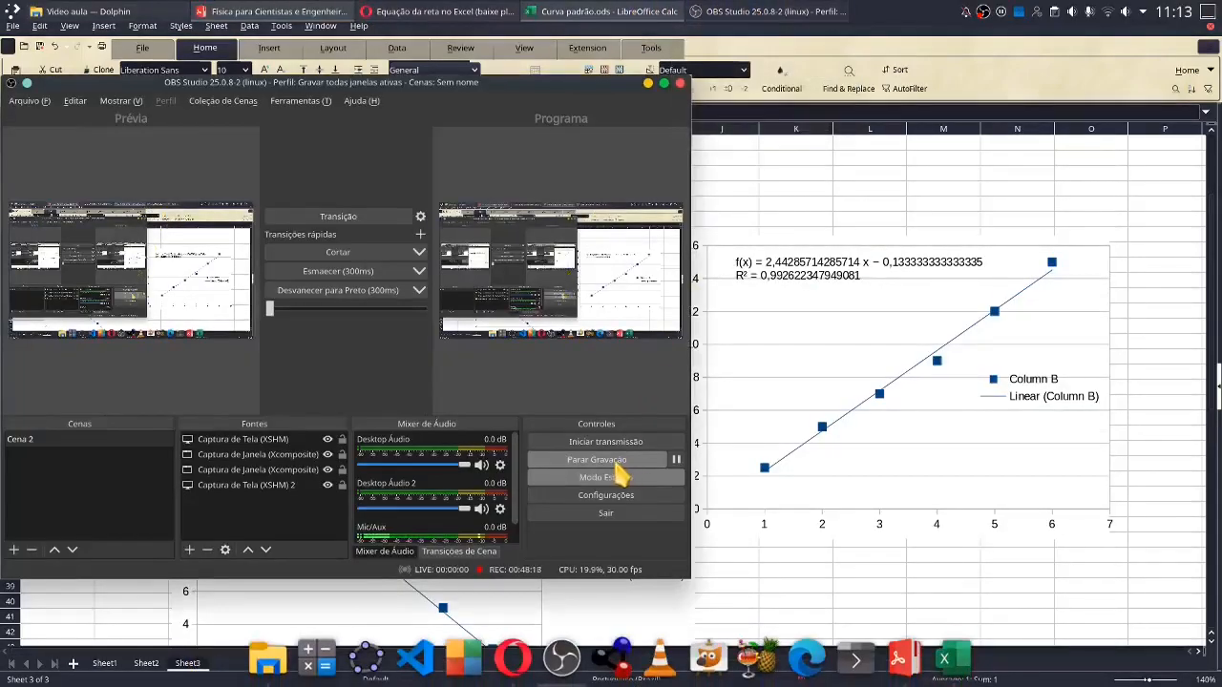